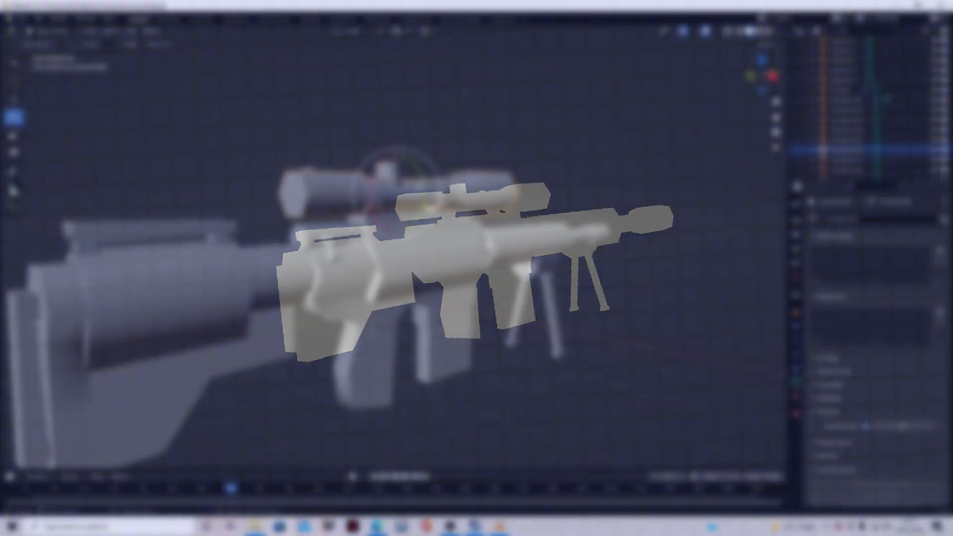
key("g")
left_click(503, 254)
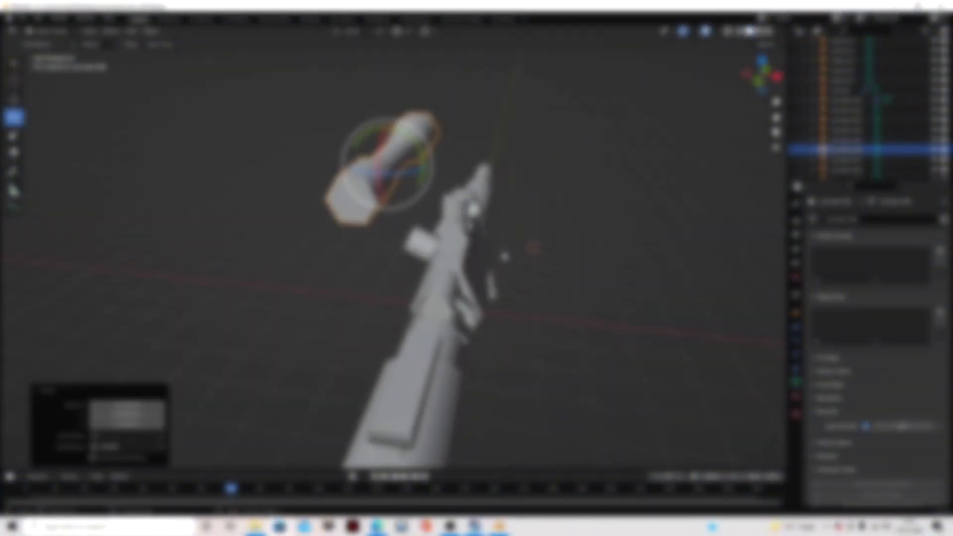
scroll(555, 274, "up", 3)
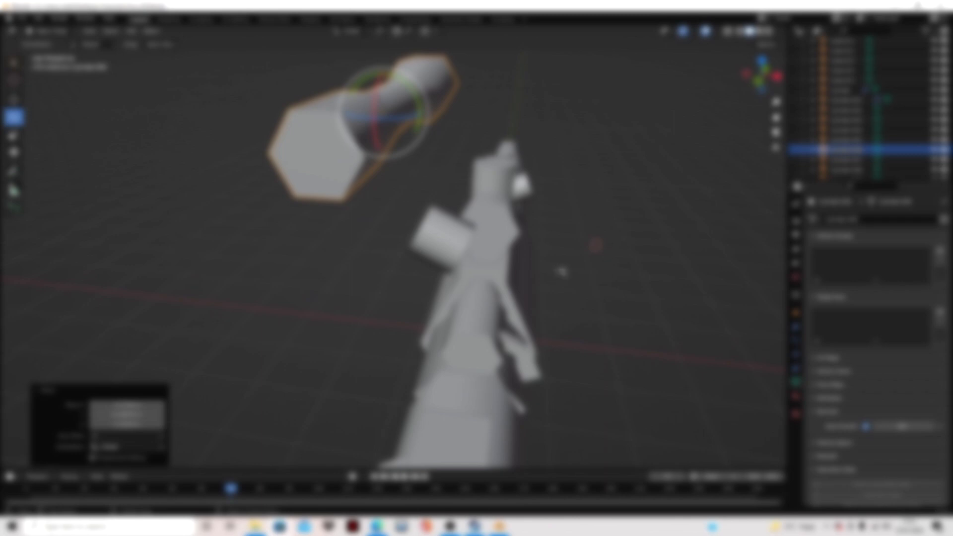
key("ctrl+z")
- Examine the rifle model and its scope from several sides, up close and from a distance
middle_click_drag(561, 278, 685, 275)
middle_click_drag(371, 252, 511, 239, "shift")
middle_click_drag(350, 236, 310, 204)
scroll(458, 245, "up", 2)
scroll(335, 211, "down", 6)
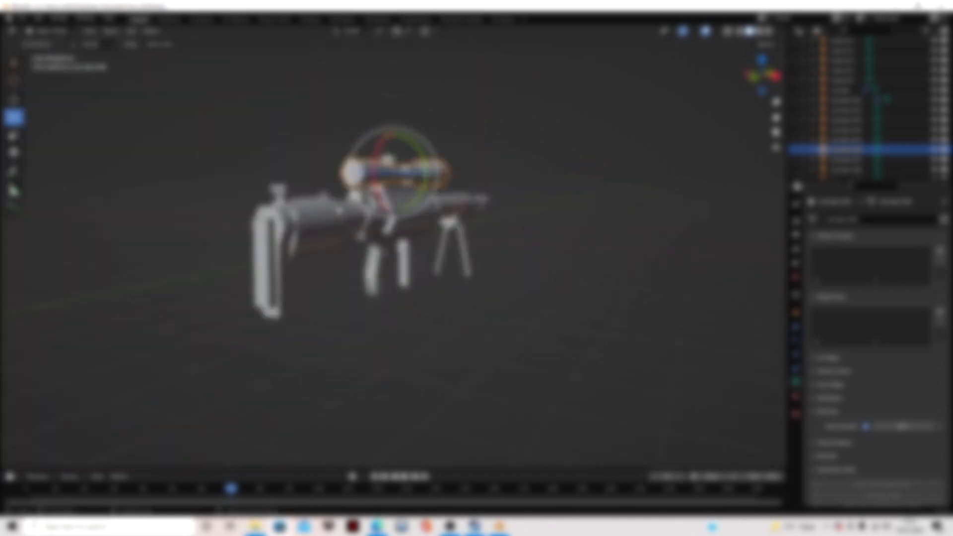
scroll(392, 239, "up", 3)
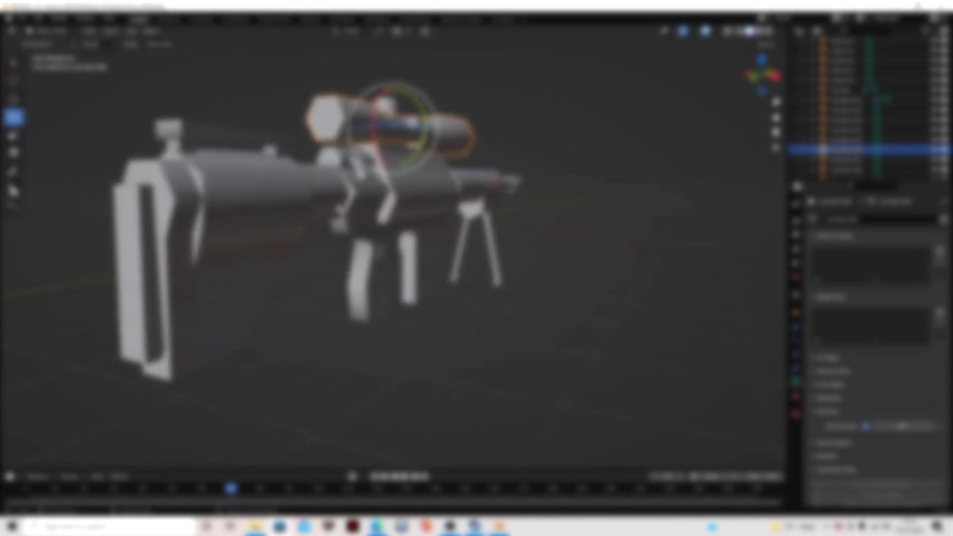
scroll(392, 239, "up", 1)
middle_click_drag(392, 238, 516, 238)
scroll(516, 238, "down", 5)
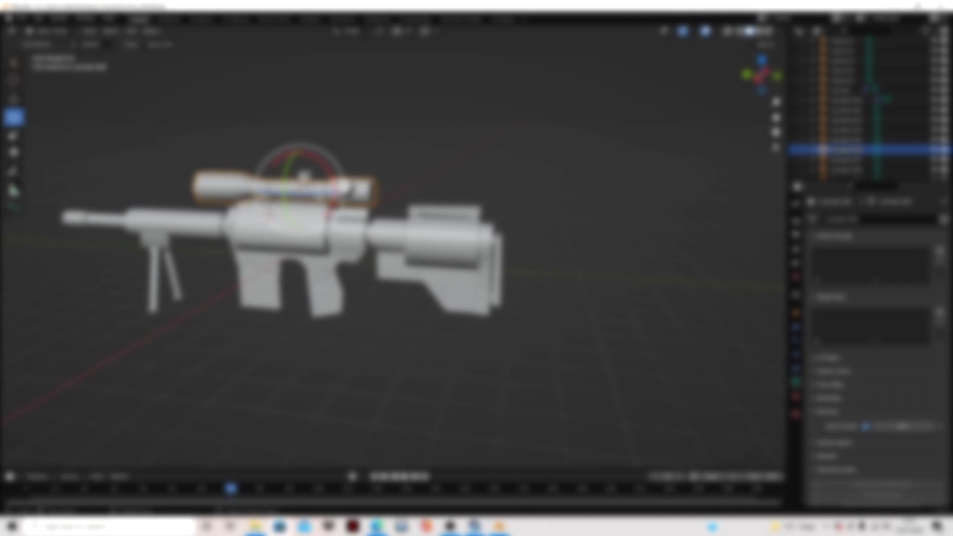
scroll(355, 189, "down", 1)
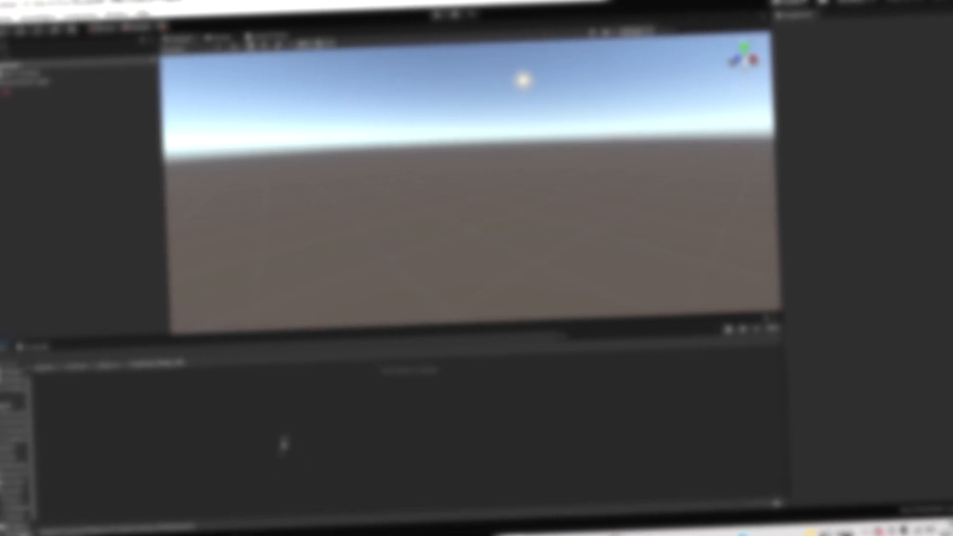
- Switch to File Explorer and browse from the video folder through This PC into the system drive's folders
left_click(268, 535)
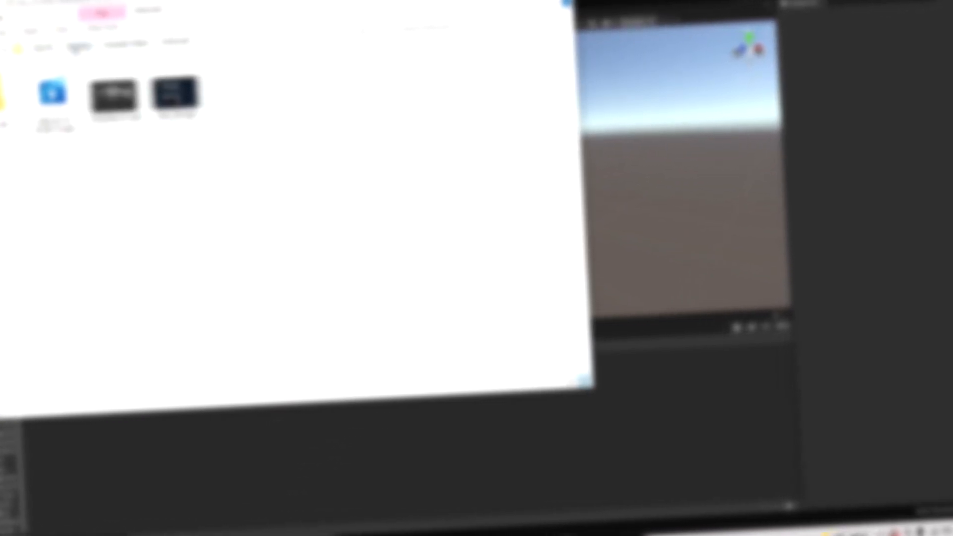
left_click(78, 48)
left_click(41, 48)
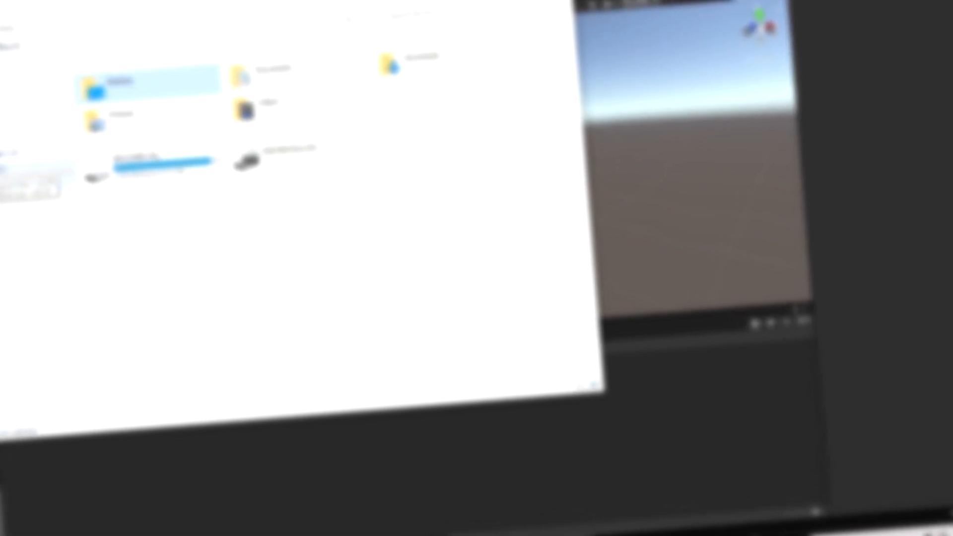
double_click(2, 172)
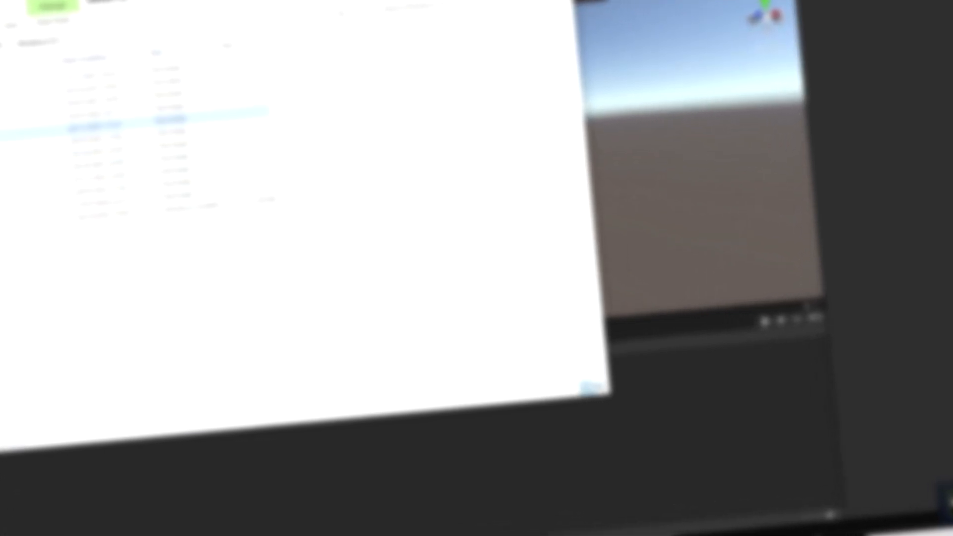
double_click(2, 135)
scroll(2, 250, "down", 5)
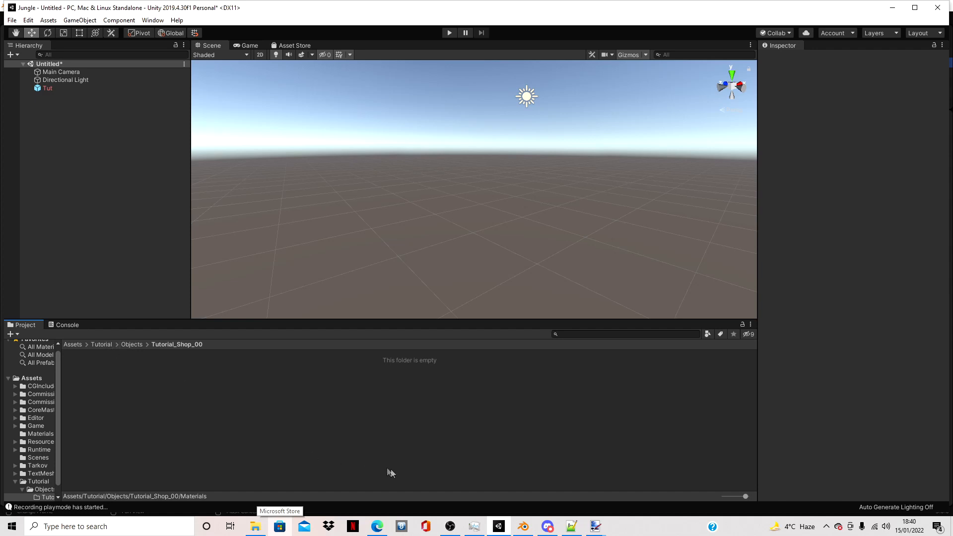
- Switch to File Explorer and open the Program Files (x86) folder on the Windows (C:) drive
left_click(255, 526)
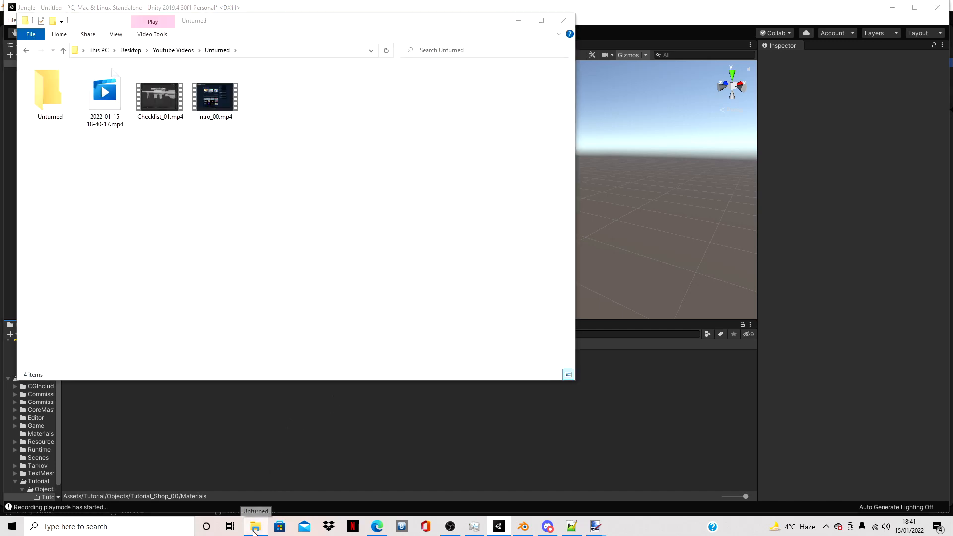
left_click(129, 51)
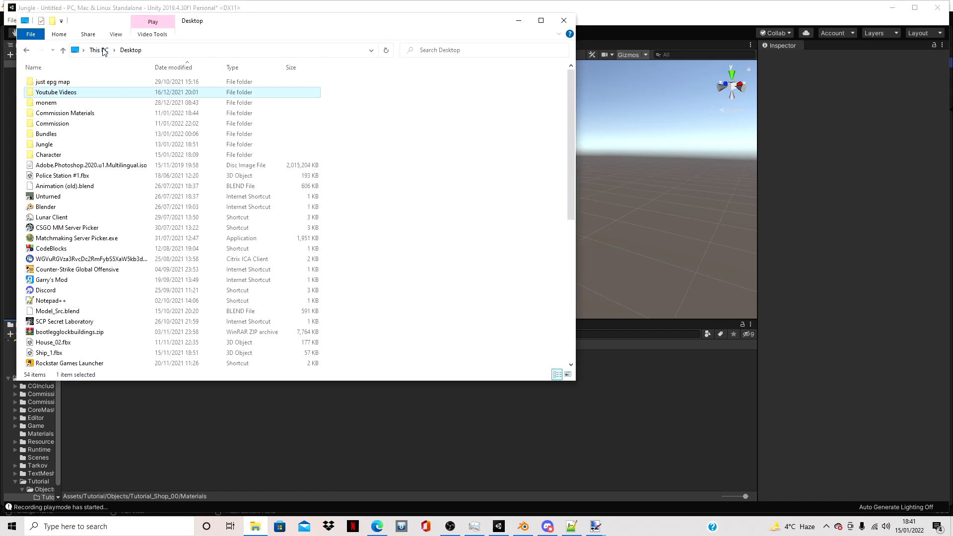
left_click(101, 50)
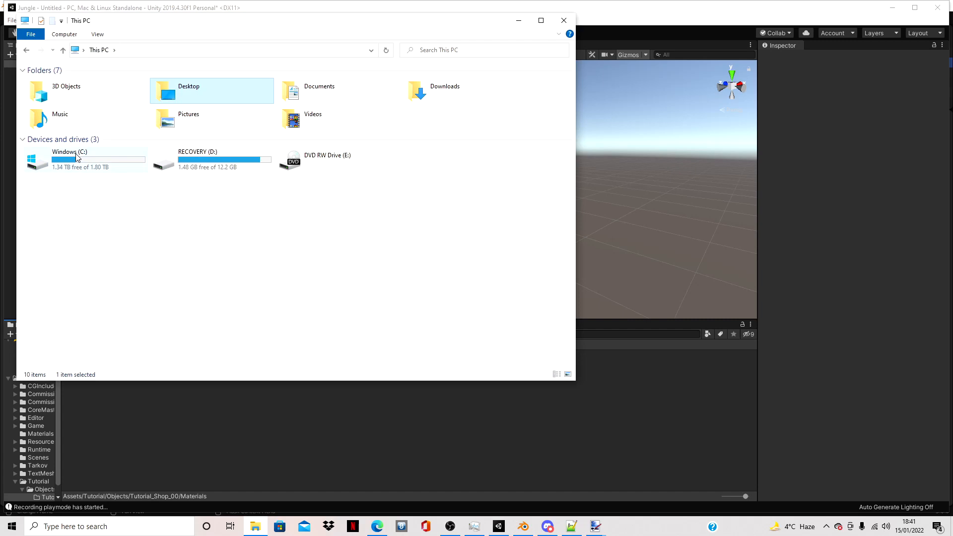
double_click(77, 158)
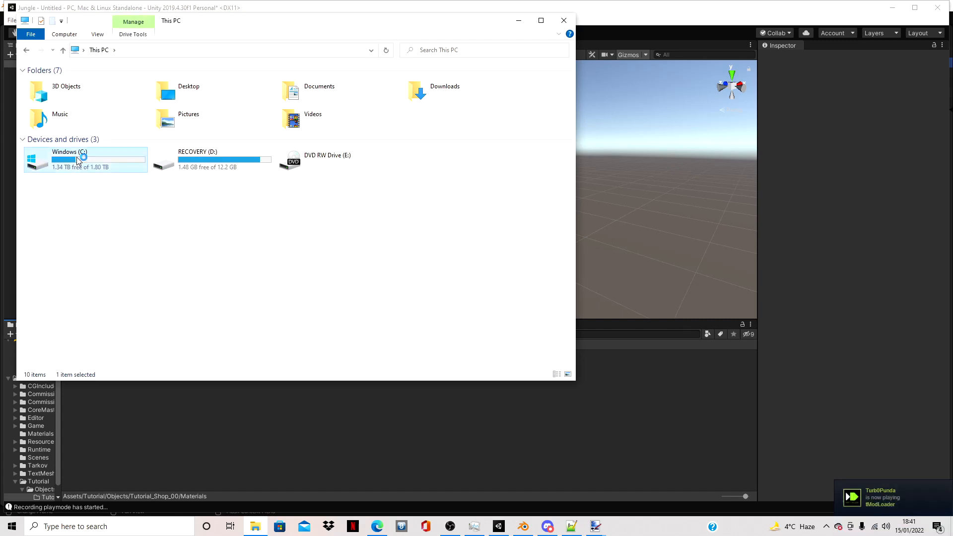
double_click(80, 124)
scroll(68, 219, "down", 5)
double_click(58, 239)
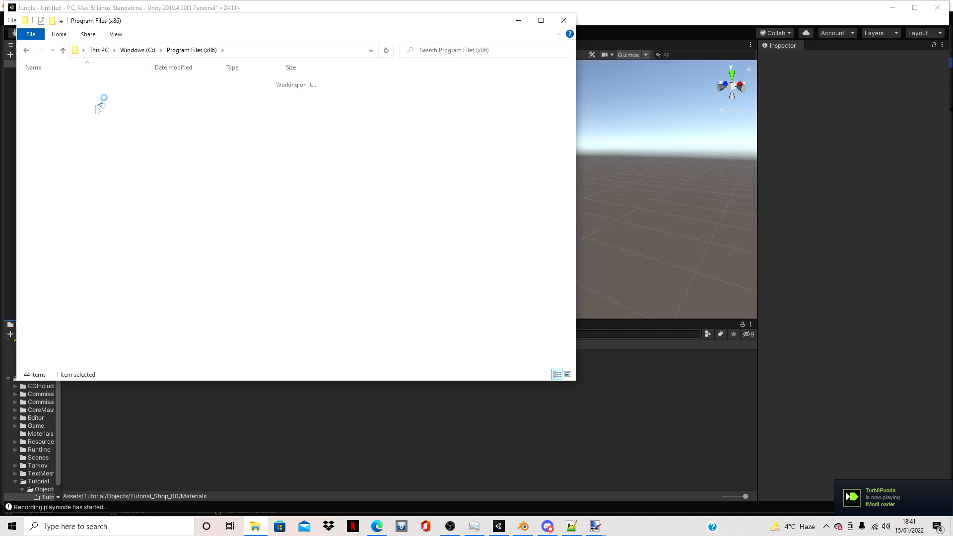
- Browse through Steam, steamapps, common, Unturned and Bundles to open the Sources folder
double_click(62, 250)
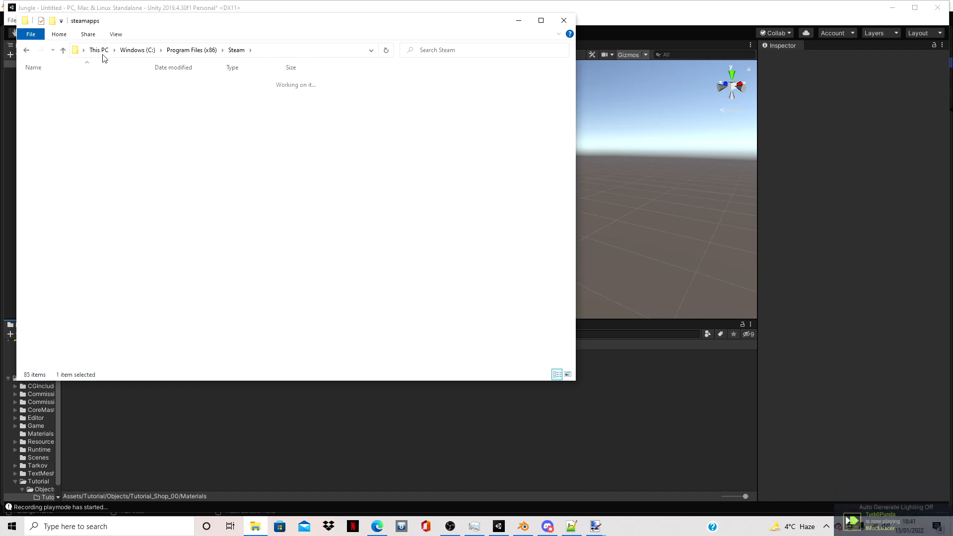
left_click(114, 85)
double_click(112, 85)
double_click(83, 158)
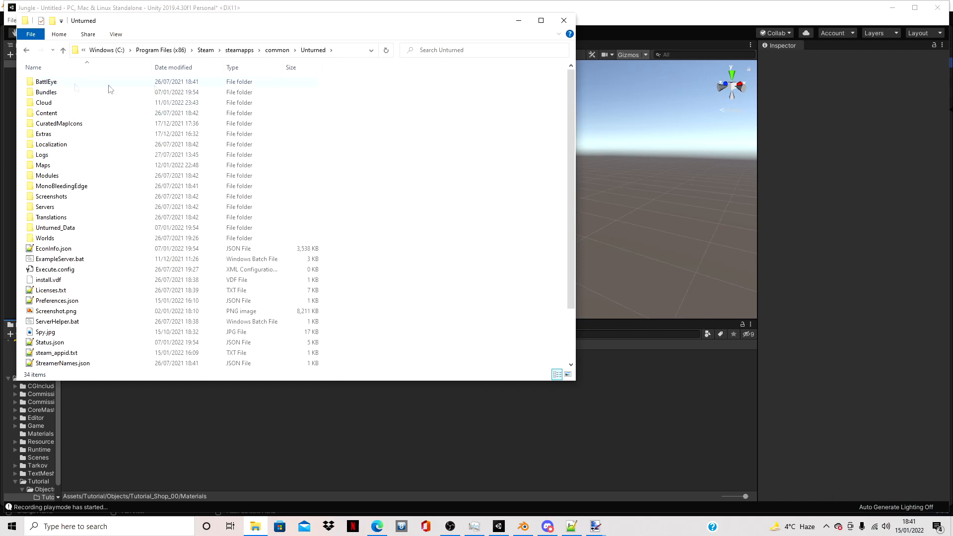
double_click(82, 93)
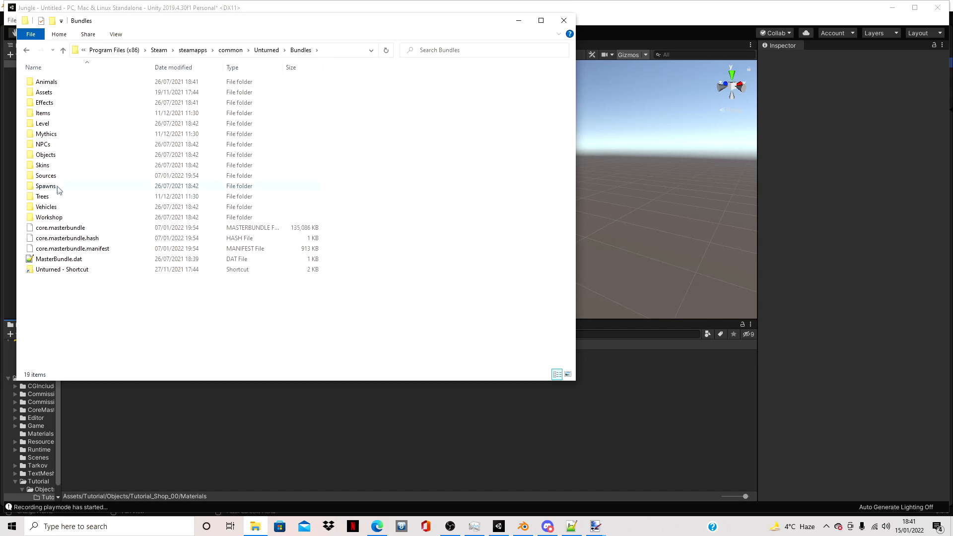
double_click(55, 178)
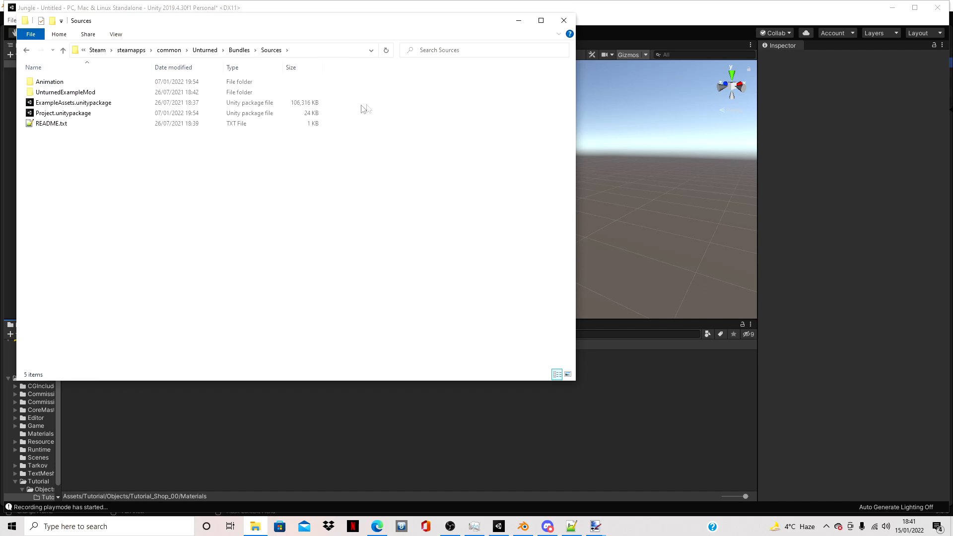
- Point out the ExampleAssets.unitypackage and Project.unitypackage files in the Sources folder
left_click_drag(358, 100, 350, 118)
left_click_drag(340, 100, 292, 107)
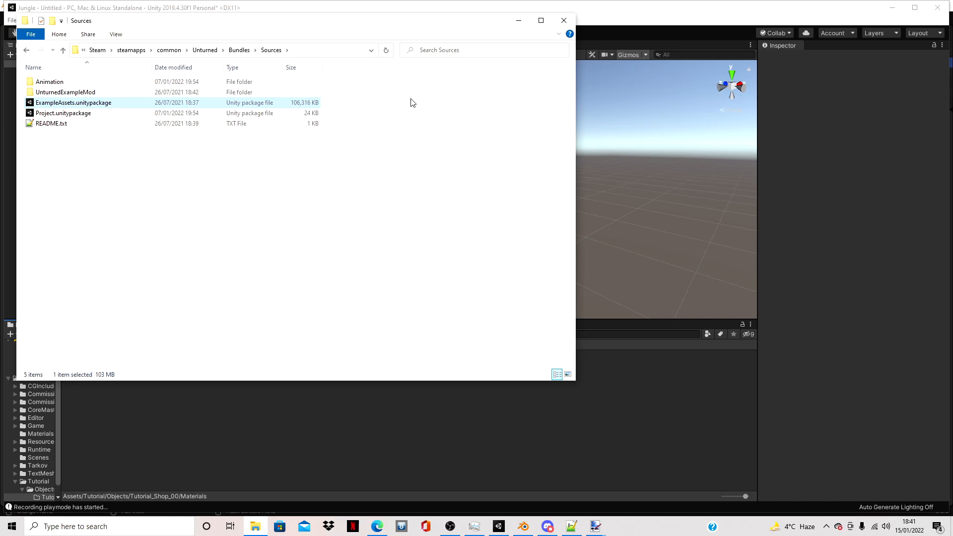
left_click(291, 114)
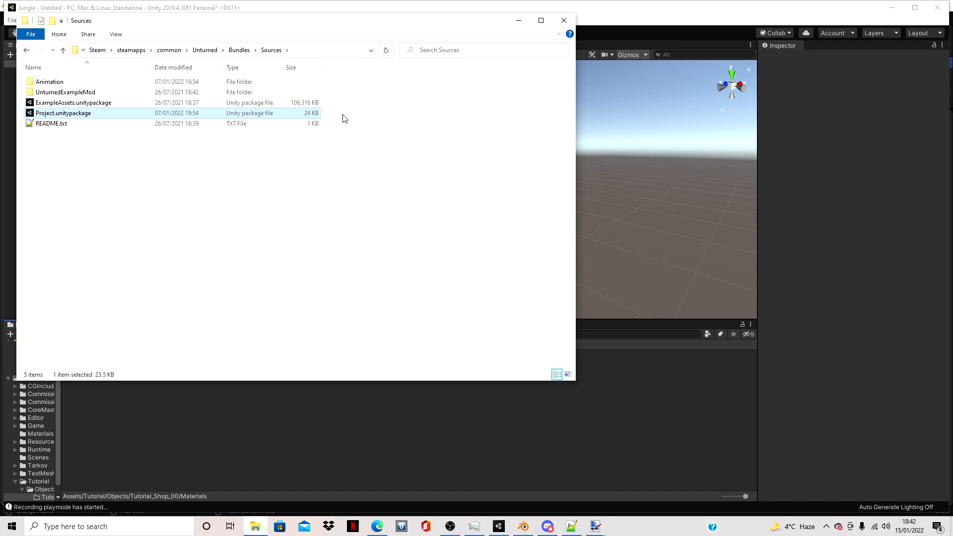
left_click(361, 105)
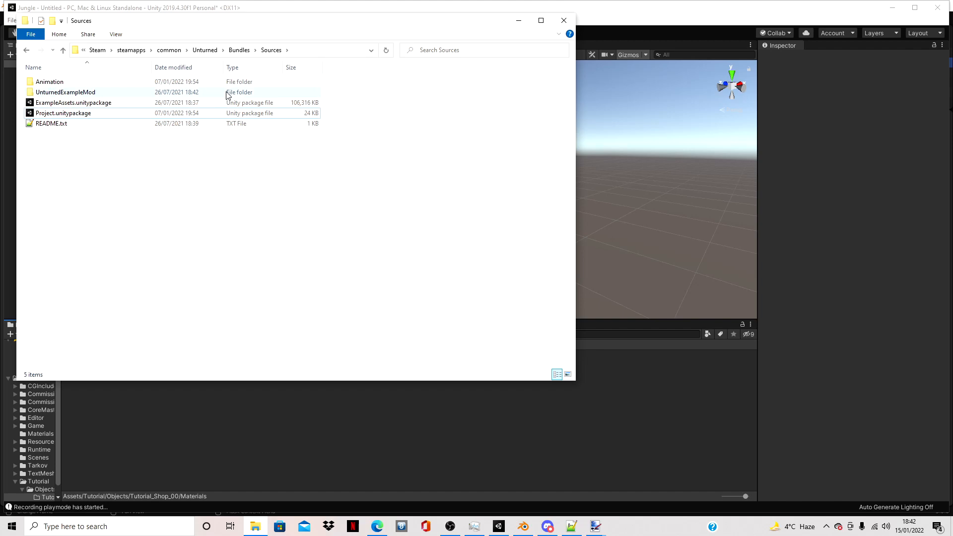
- Place the file window beside Unity's project assets and import Texture.png from the Desktop into the Tutorial_Shop_00 folder
left_click_drag(139, 28, 649, 55)
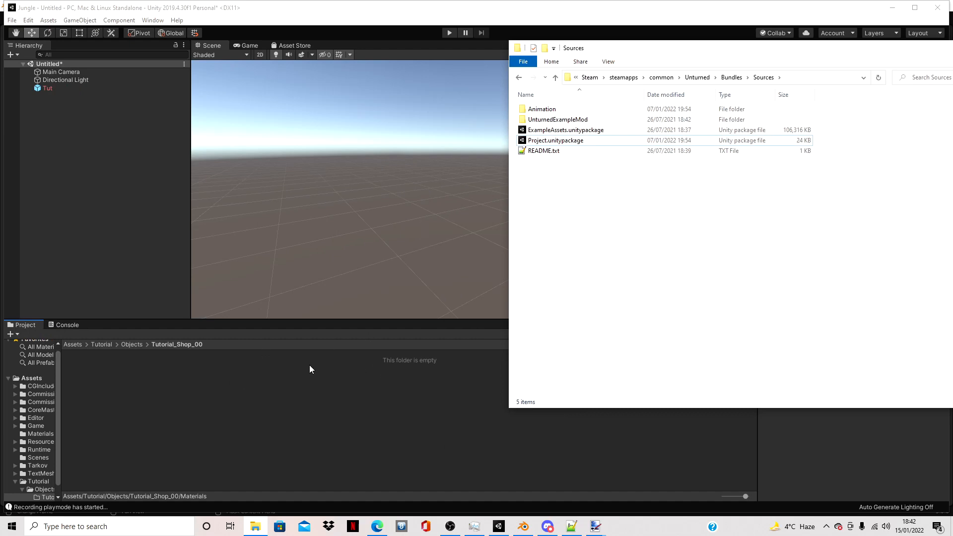
left_click(590, 78)
left_click(592, 78)
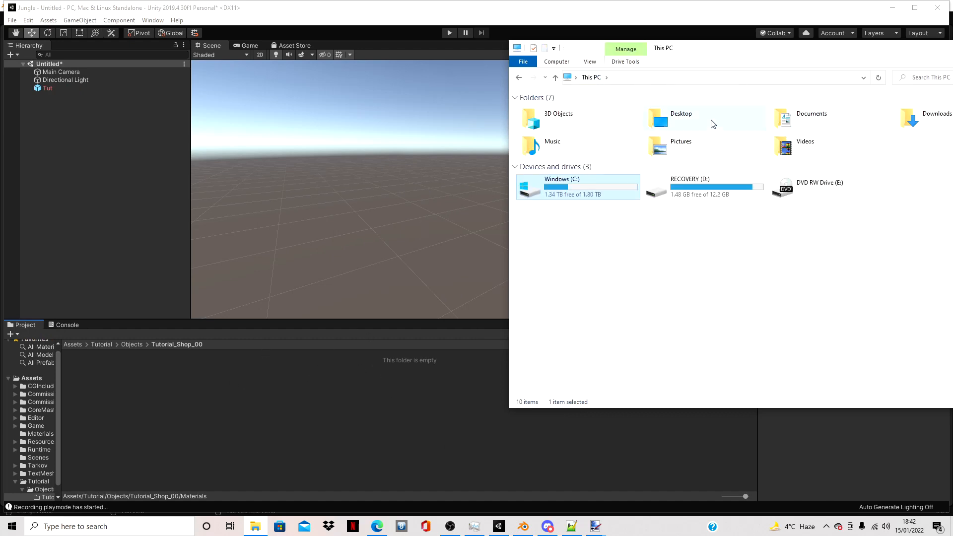
left_click(713, 123)
double_click(713, 123)
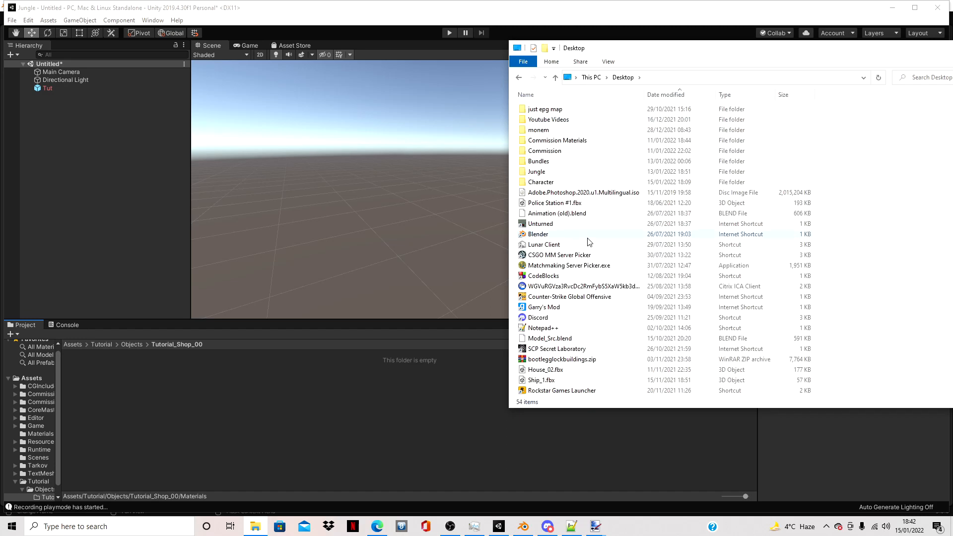
scroll(589, 242, "down", 9)
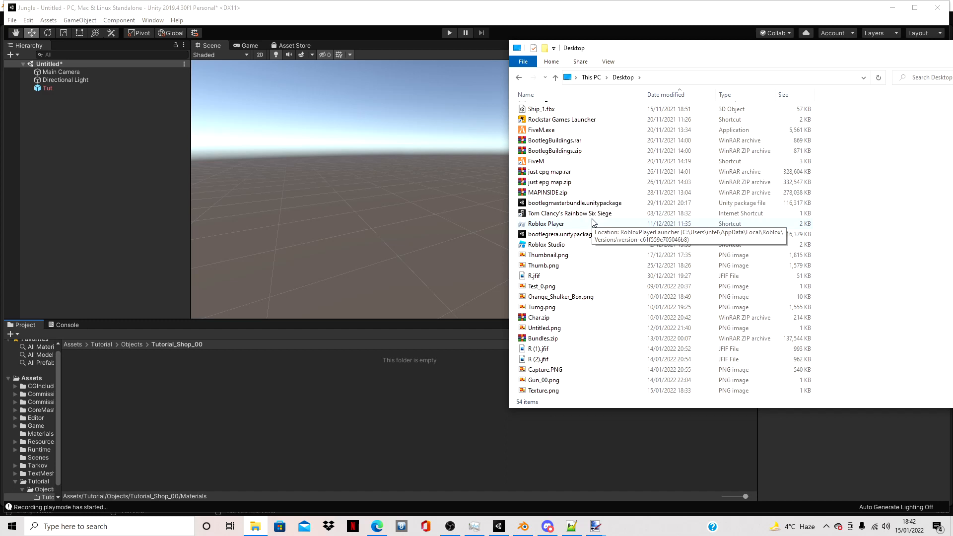
left_click_drag(542, 390, 226, 418)
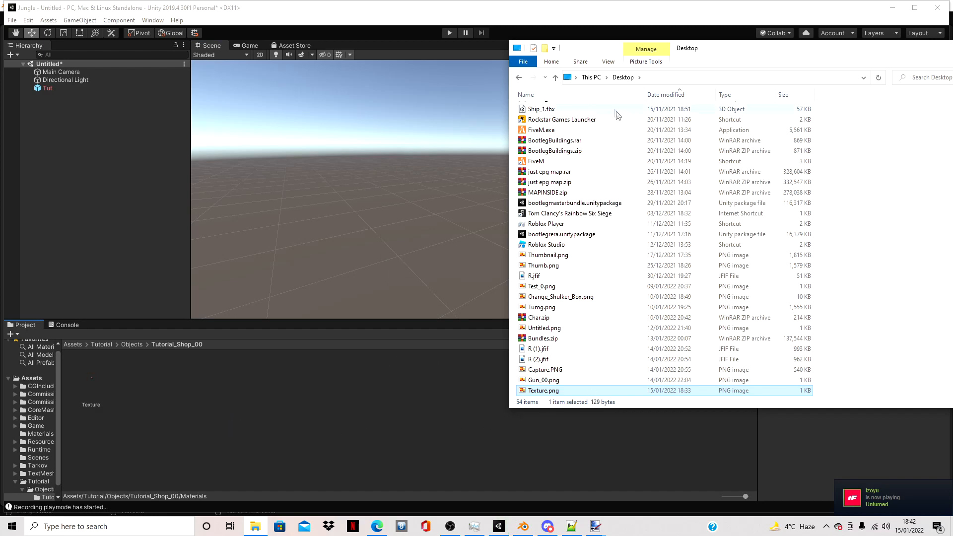
- Import the Tut.fbx model from the Desktop's Character folder into the Tutorial_Shop_00 assets folder
scroll(618, 113, "up", 6)
scroll(634, 149, "up", 3)
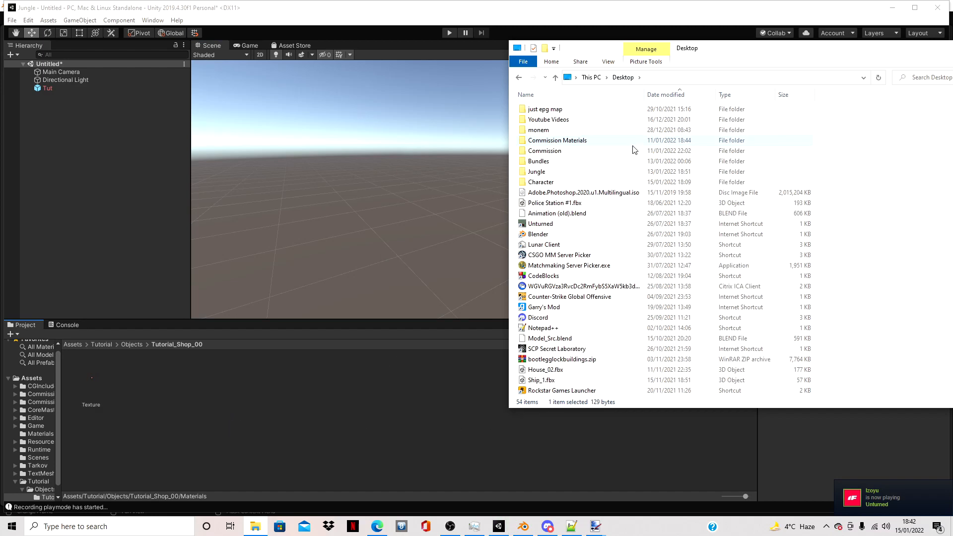
double_click(581, 140)
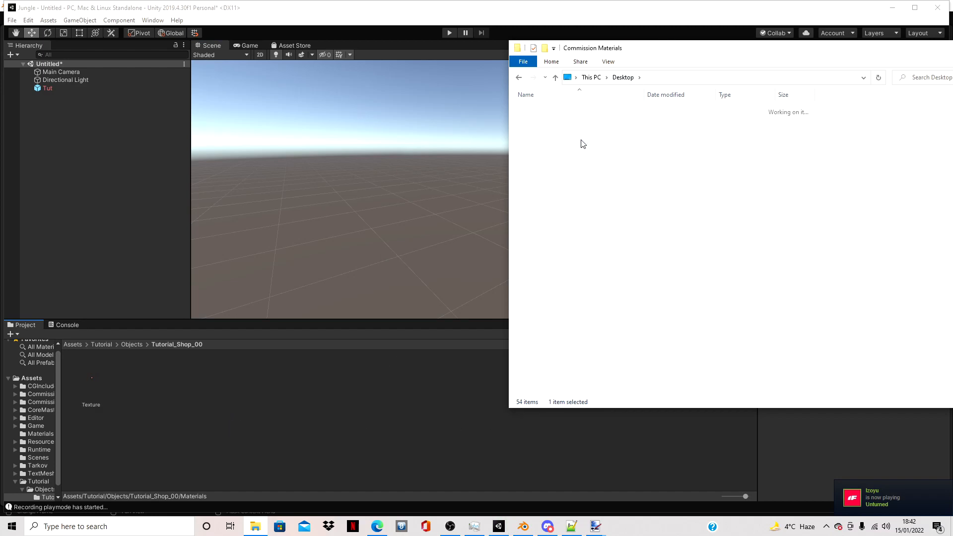
key("alt+Left")
double_click(550, 183)
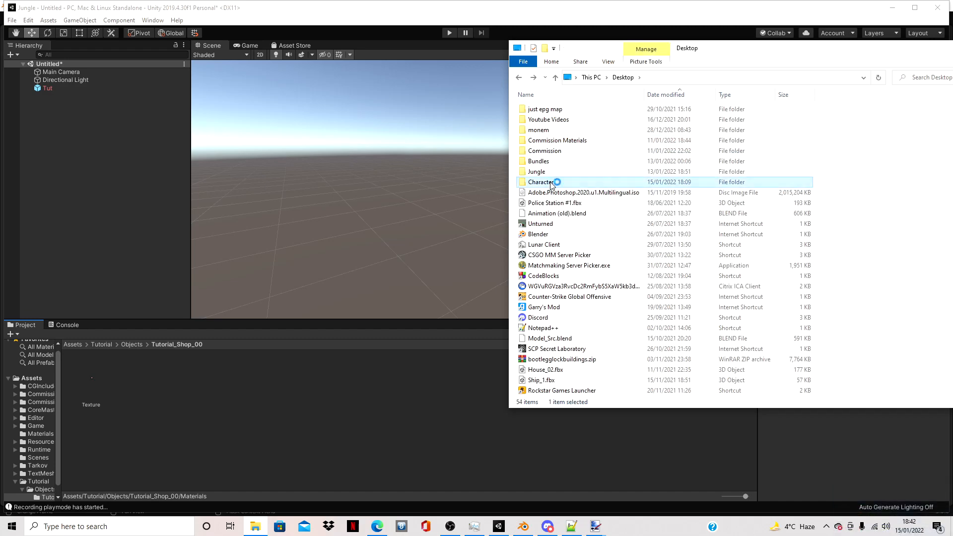
left_click(877, 262)
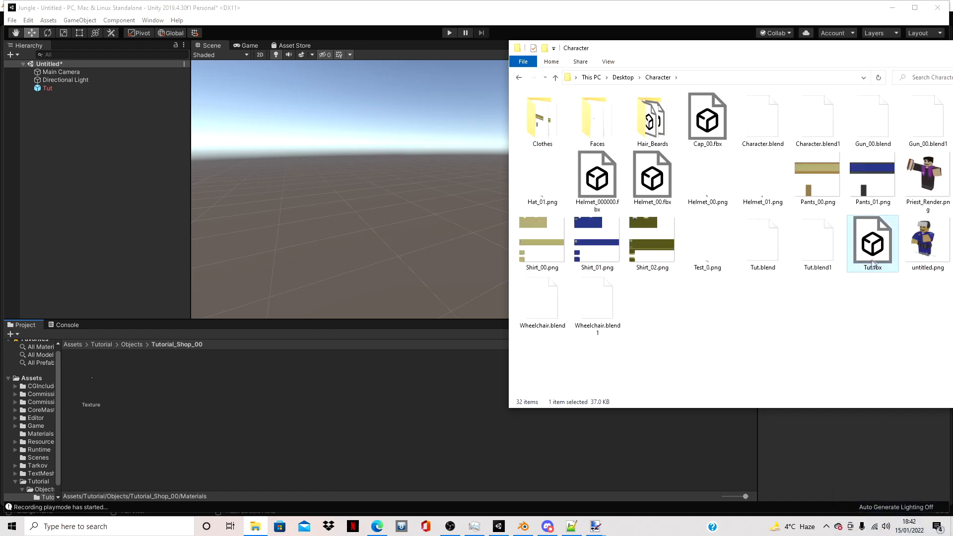
left_click_drag(880, 268, 311, 403)
left_click(309, 409)
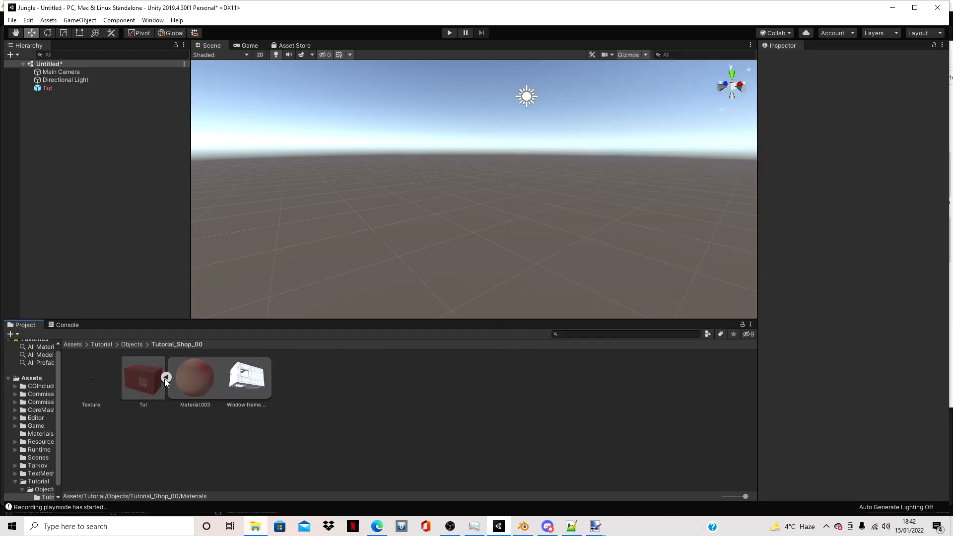
- Collapse the Tut model asset and set its material location to Use External Materials (Legacy)
left_click(165, 379)
left_click(139, 376)
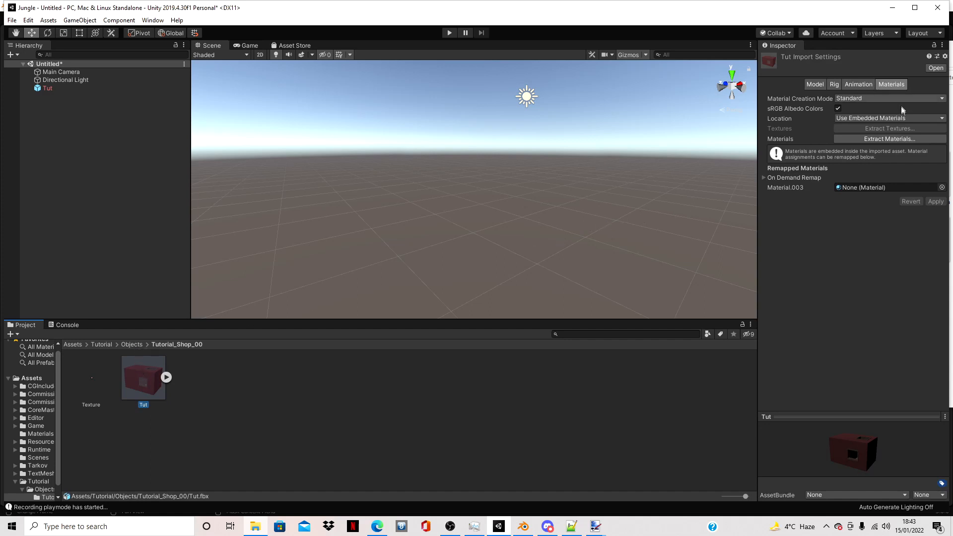
left_click(875, 119)
left_click(877, 128)
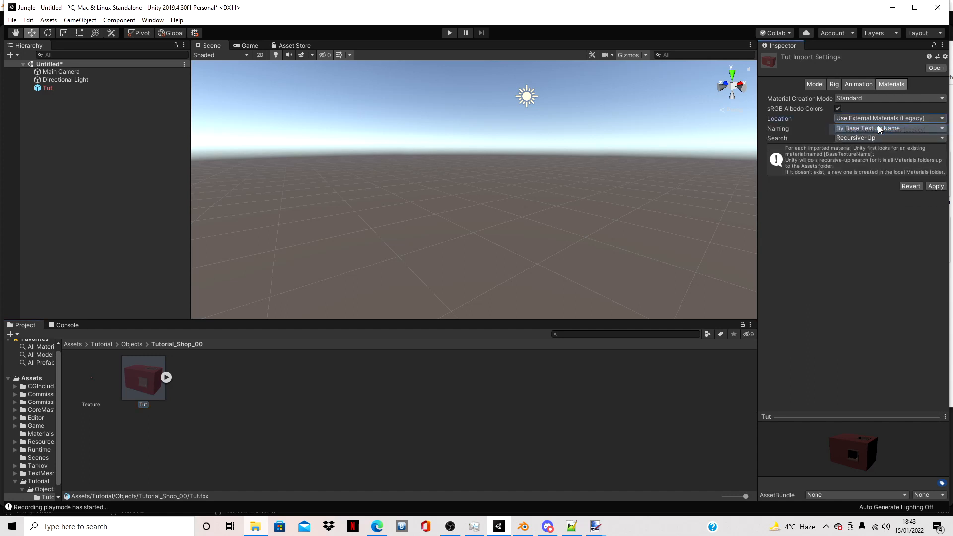
- Turn off Import Animation and Convert Units in the Tut model's import settings and apply the changes
left_click(858, 84)
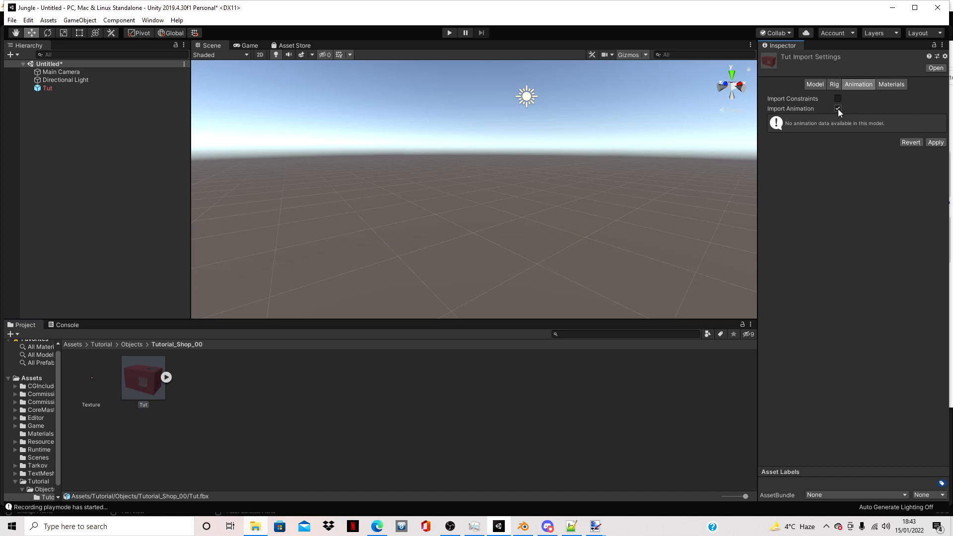
left_click(838, 109)
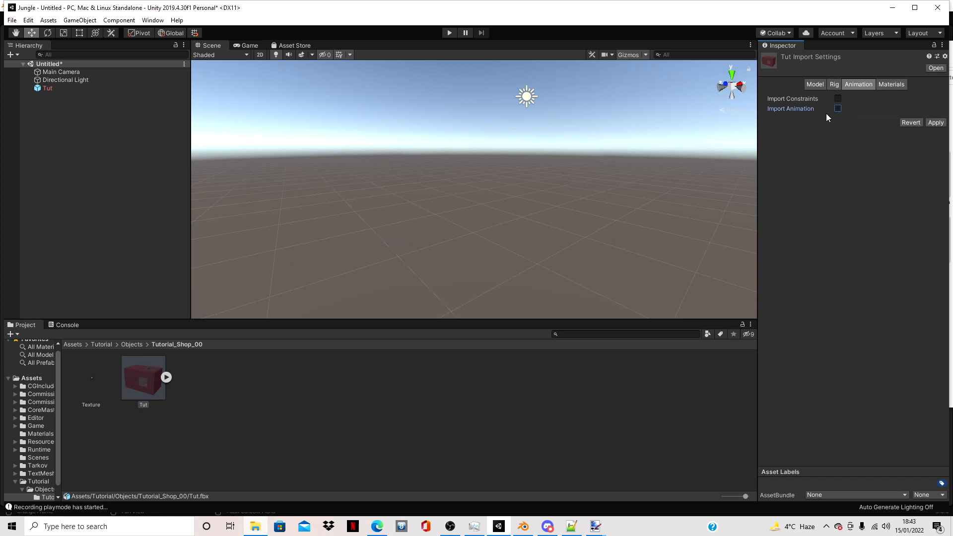
left_click(816, 84)
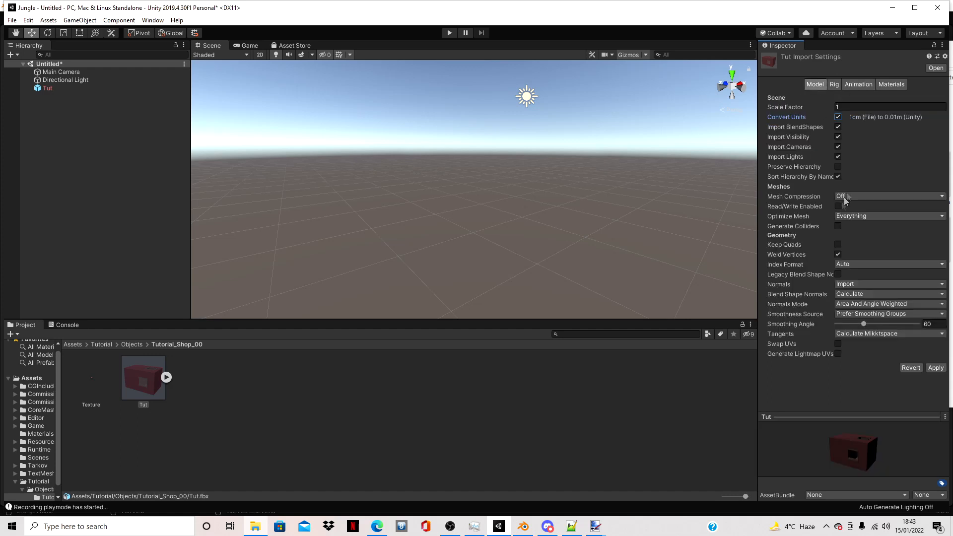
left_click(837, 117)
left_click(935, 368)
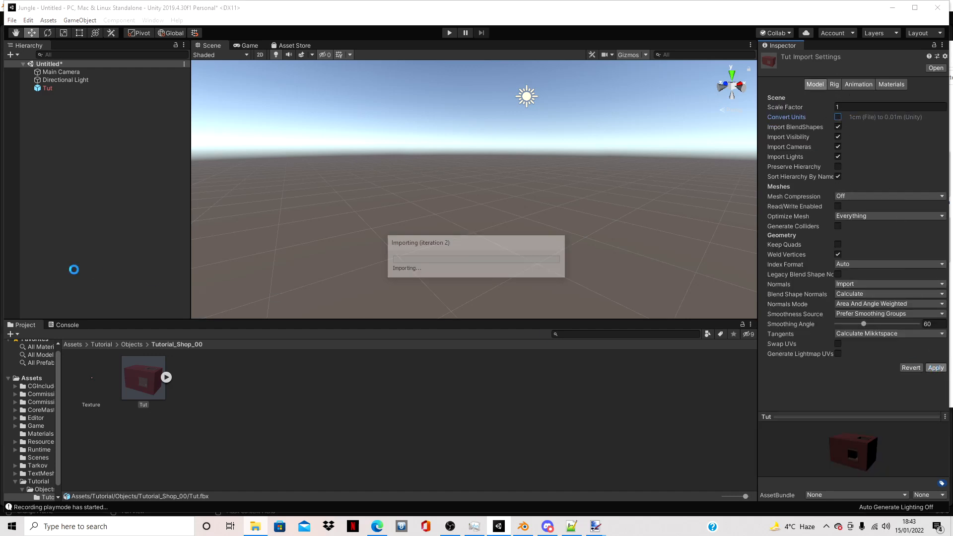
- Set the Texture image to Point (no filter), Clamp wrap mode, Read/Write Enabled and compression None, and apply
left_click(137, 373)
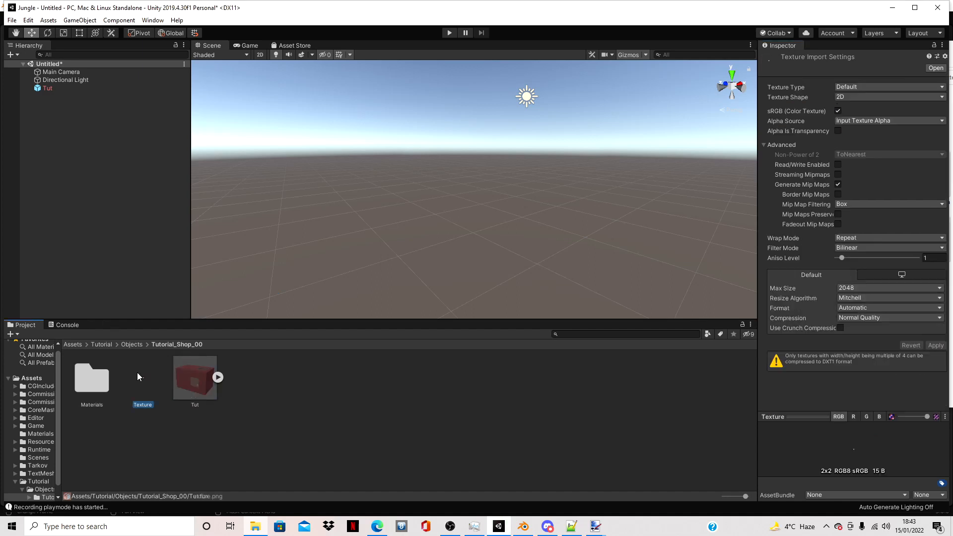
left_click(862, 249)
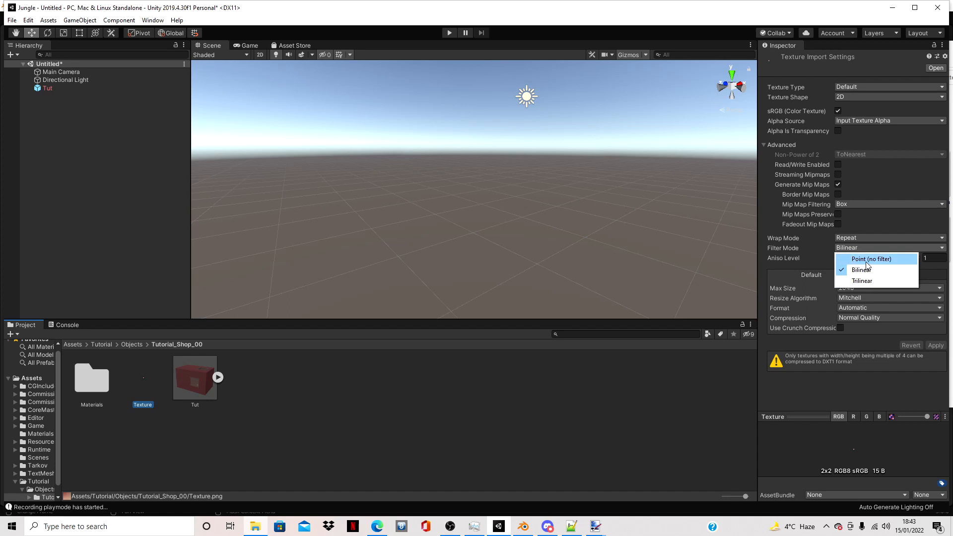
left_click(867, 262)
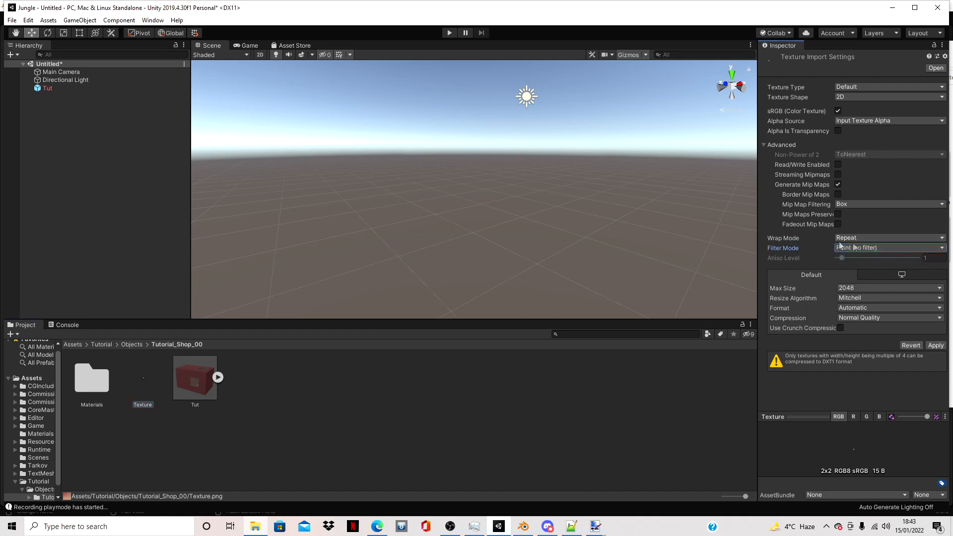
left_click(862, 241)
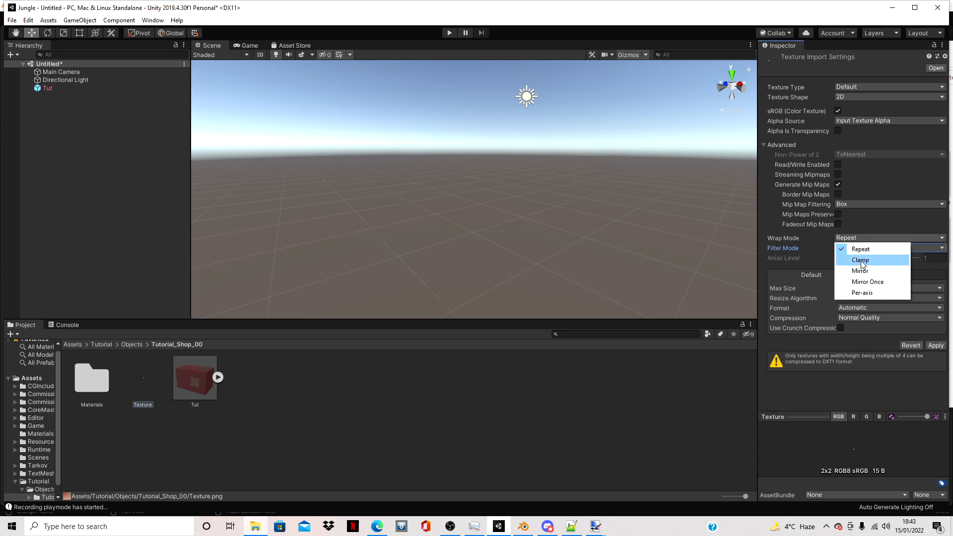
left_click(864, 260)
left_click(839, 166)
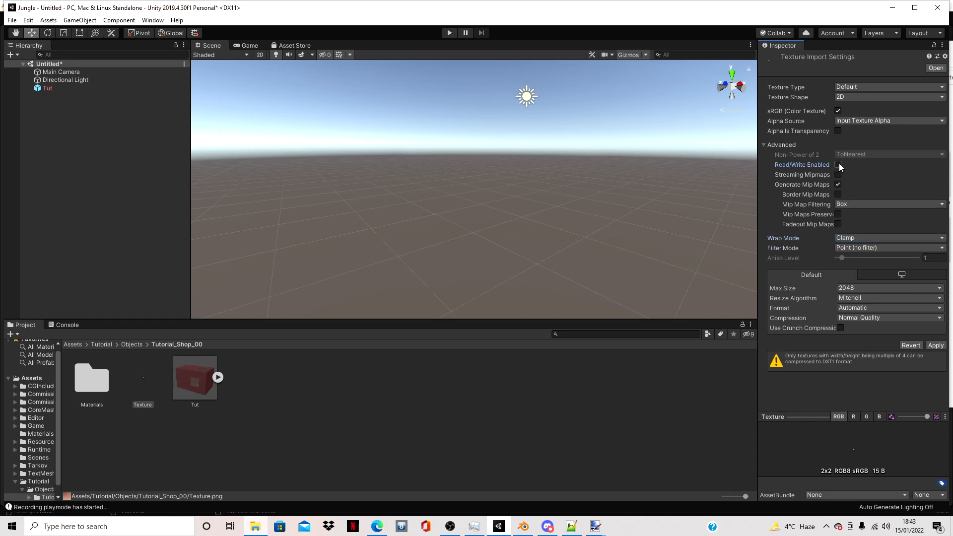
left_click(855, 320)
left_click(855, 328)
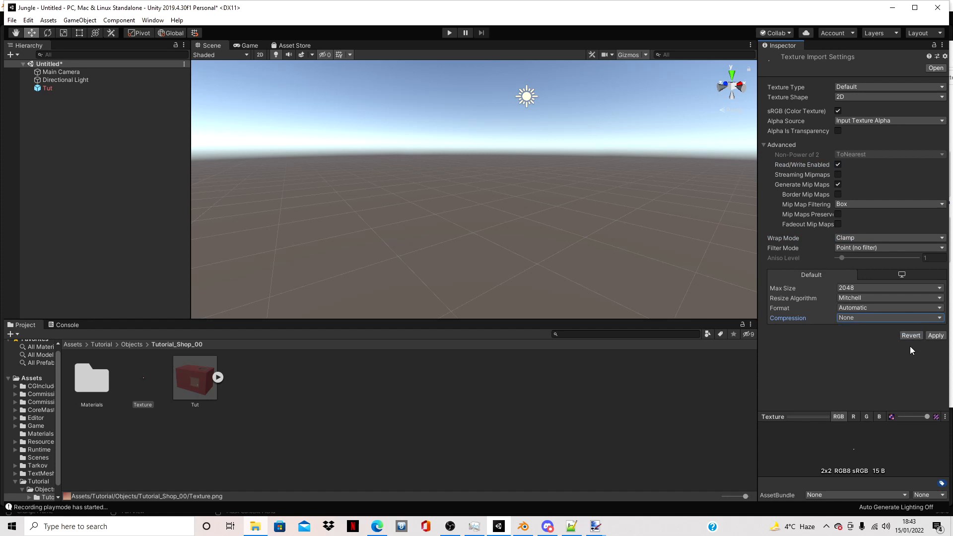
left_click(936, 336)
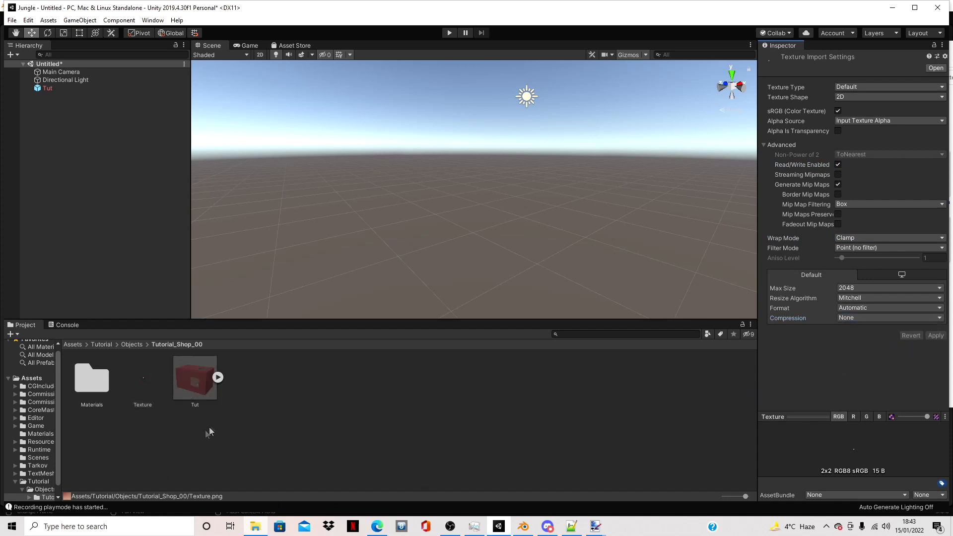
- Turn off Specular Highlights on the Texture material in the Materials folder and check its albedo colour
double_click(90, 387)
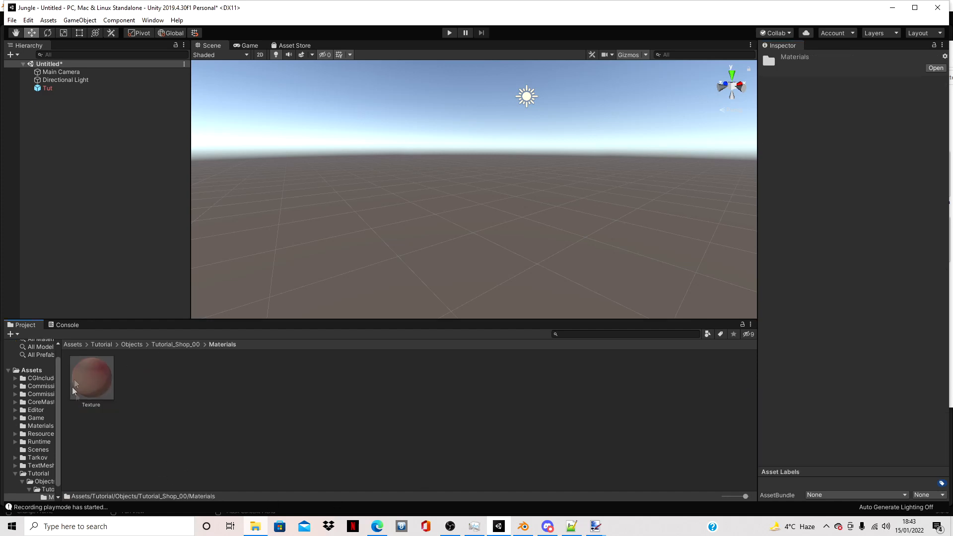
left_click(102, 389)
left_click(838, 293)
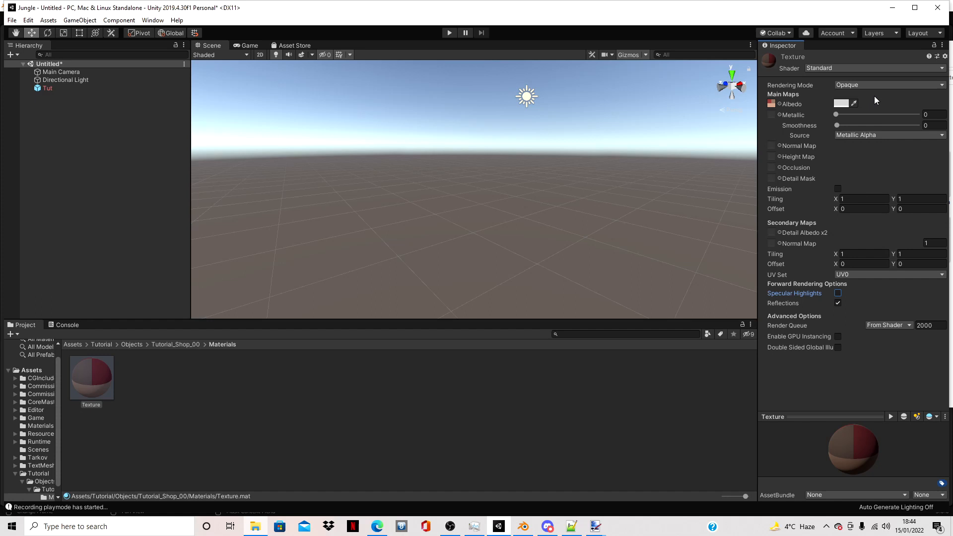
left_click(841, 104)
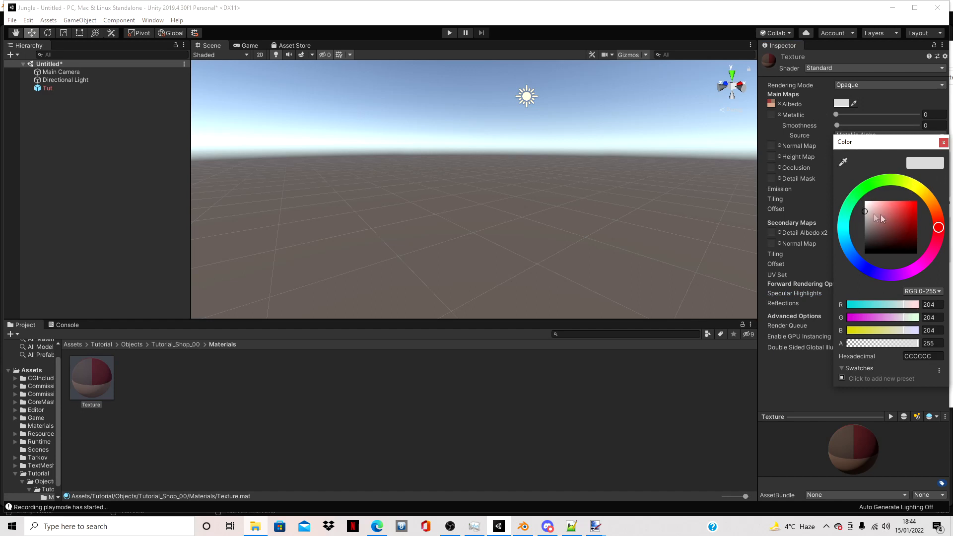
left_click(874, 92)
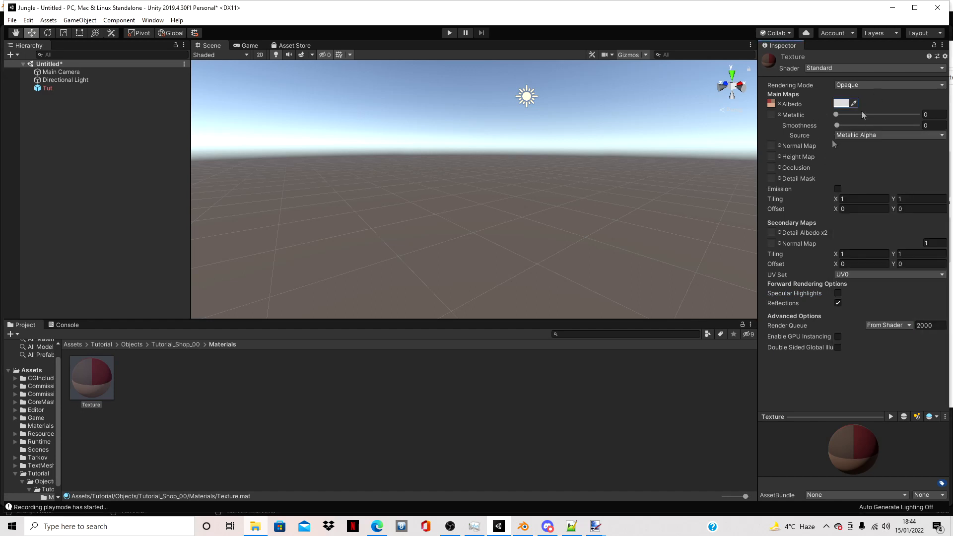
- Add the reimported Tut model from the Tutorial_Shop_00 folder to the scene hierarchy
left_click(181, 345)
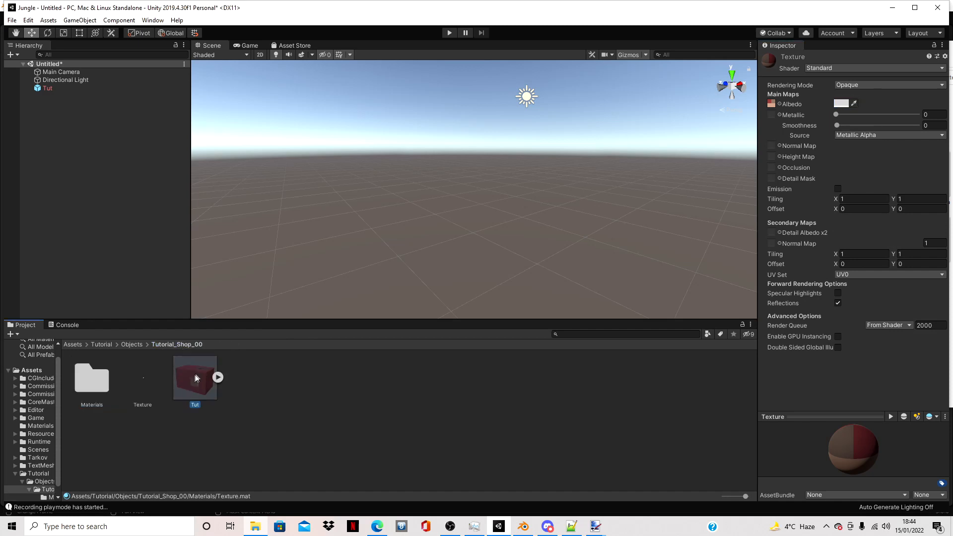
left_click_drag(115, 211, 76, 142)
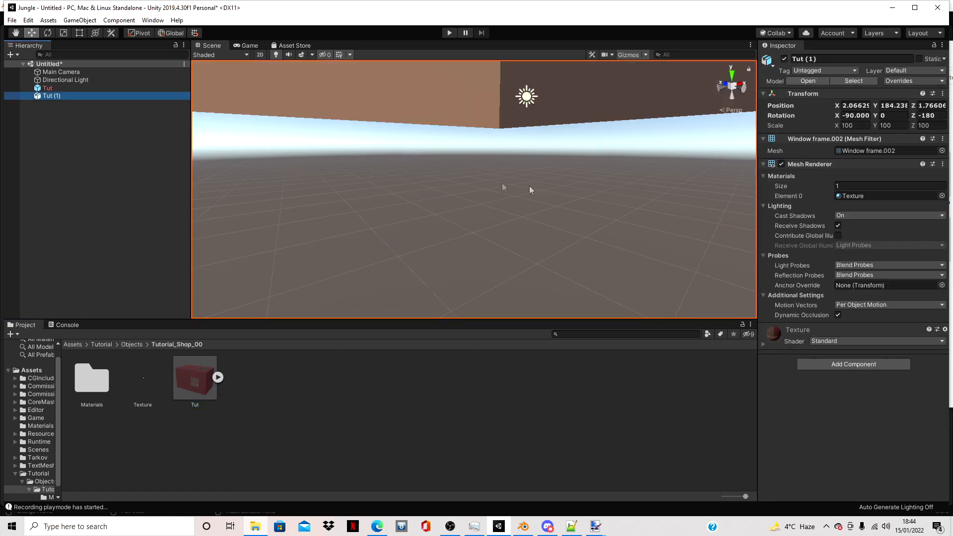
scroll(590, 119, "down", 6)
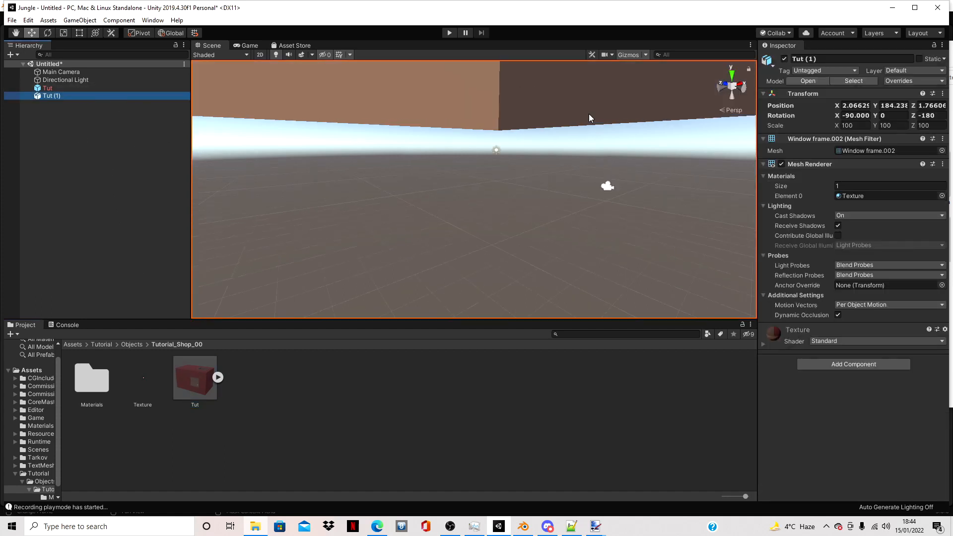
right_click_drag(551, 246, 579, 211)
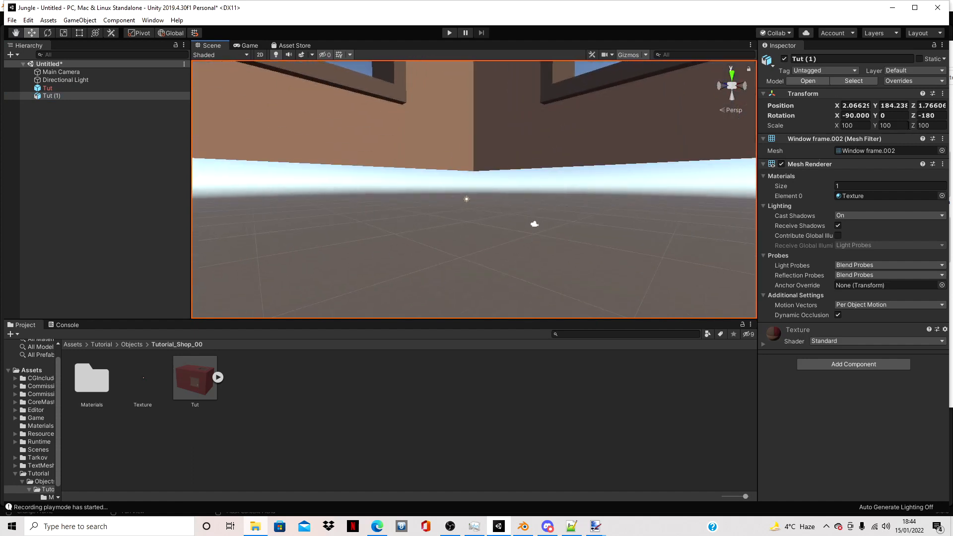
- Reset the new Tut (1) object's transform and set its X rotation to -90
right_click(868, 95)
left_click(871, 101)
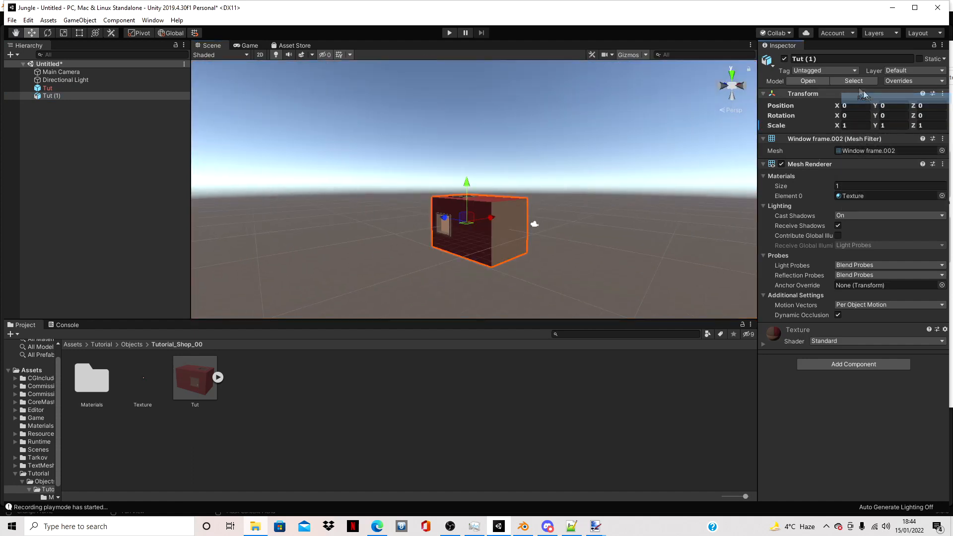
left_click(865, 116)
type("-90")
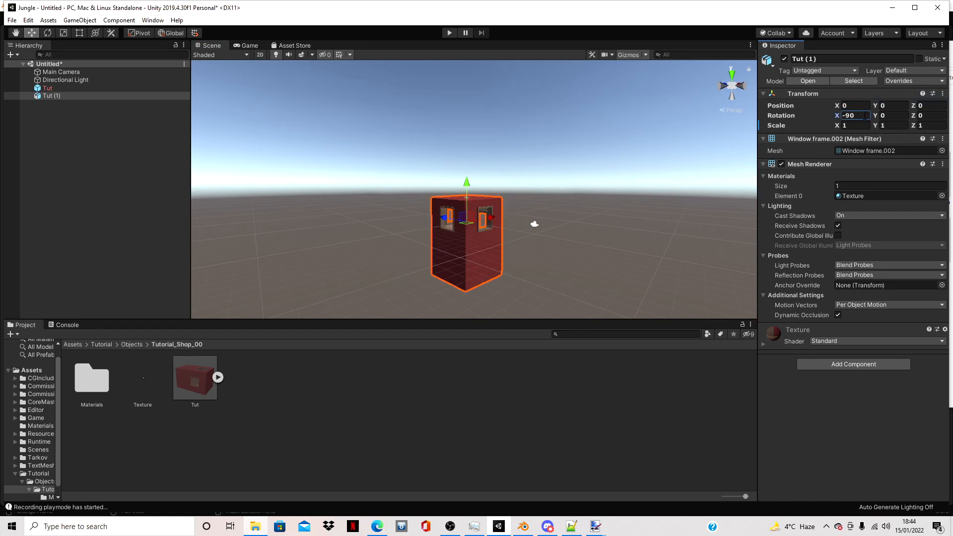
- Delete the original Tut object from the scene hierarchy, keeping the newly added copy
scroll(705, 214, "up", 5)
left_click(704, 215)
right_click_drag(705, 215, 290, 249)
key("w")
key("s")
left_click(49, 88)
key("Delete")
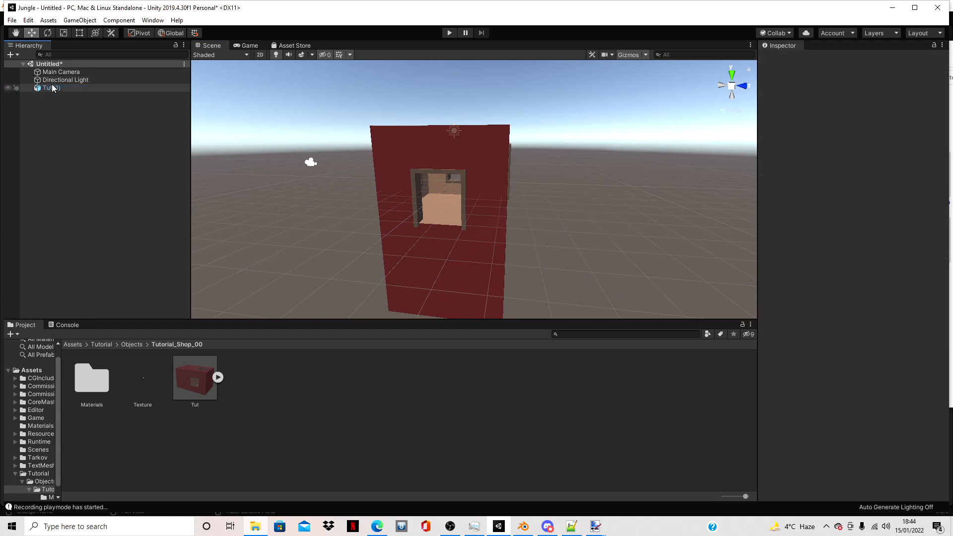
- Rename the Tut (1) object as Model_00
left_click(52, 88)
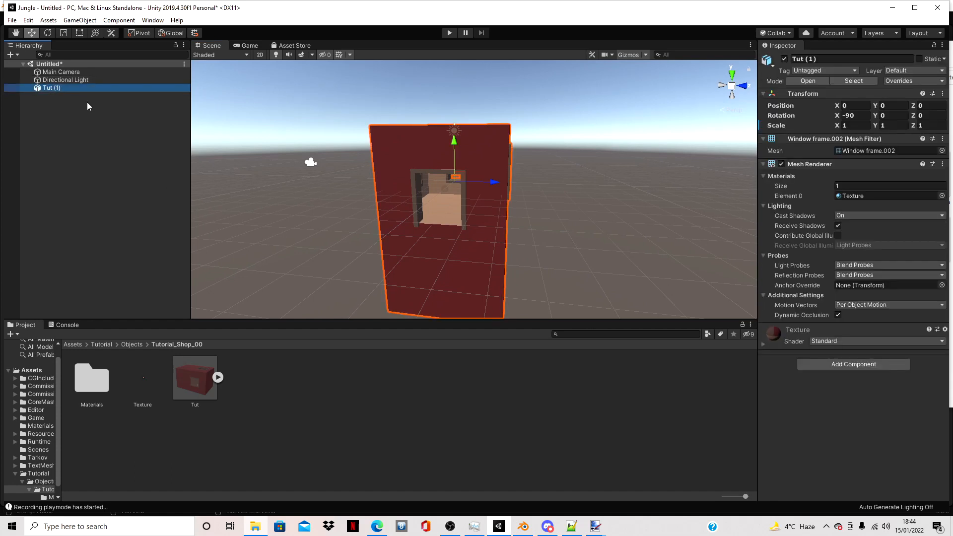
key("F2")
type("Model_00")
key("Return")
- Assign the Large tag to Model_00 and change its layer
left_click(850, 71)
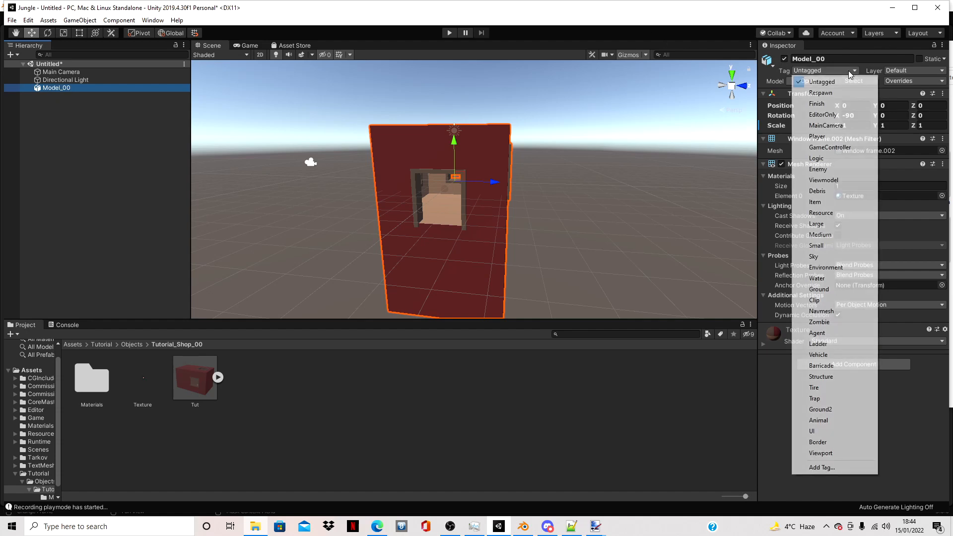
left_click(818, 224)
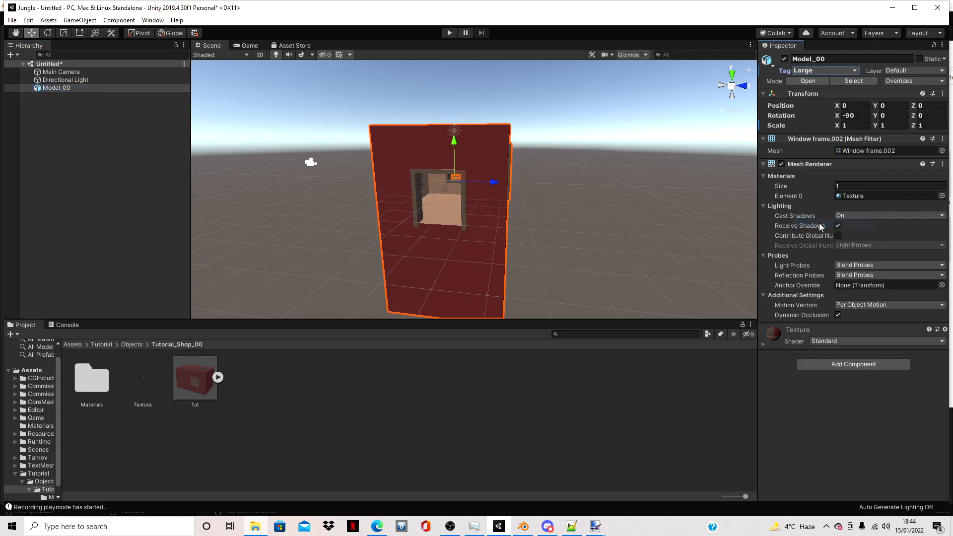
left_click(915, 71)
left_click(907, 213)
- Create three empty game objects at the root of the scene hierarchy
left_click(84, 164)
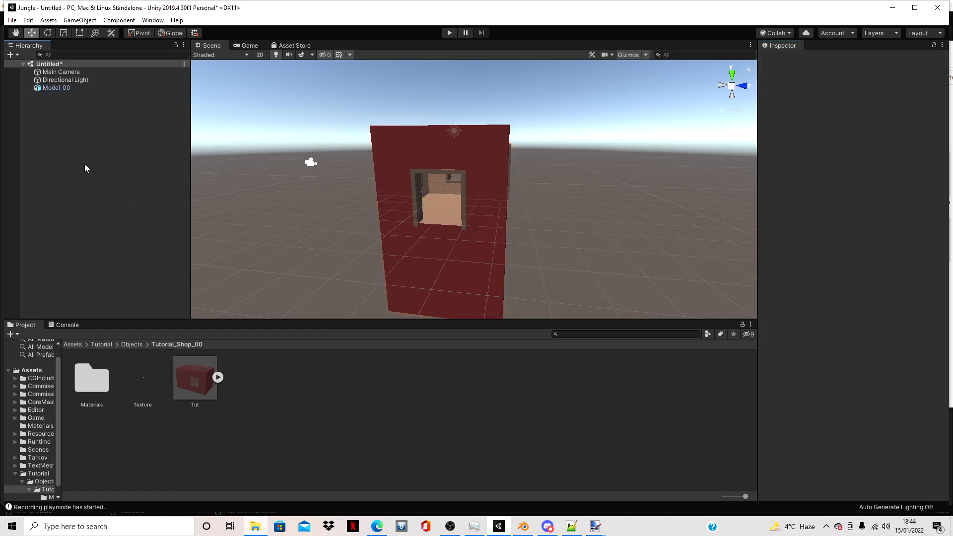
right_click(85, 164)
left_click(135, 258)
right_click(110, 139)
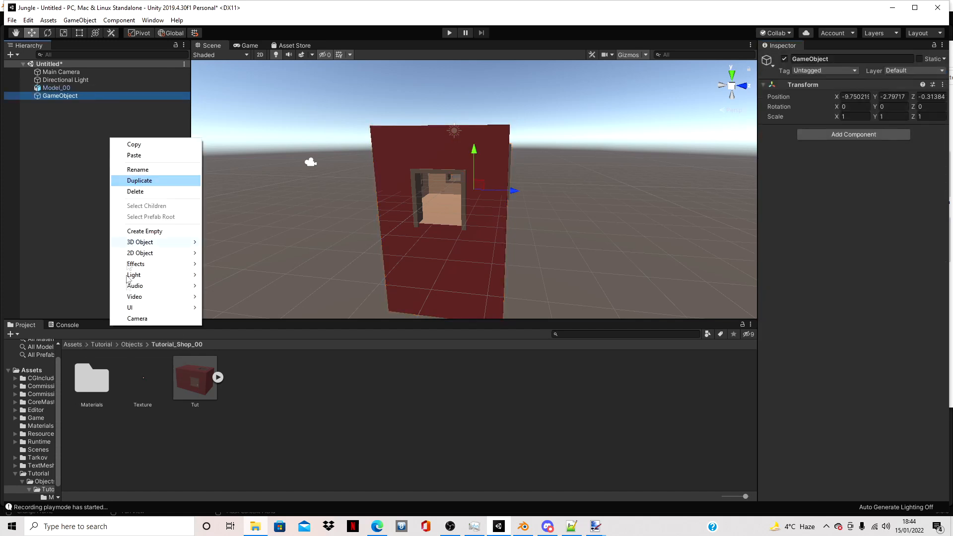
left_click(124, 233)
right_click(123, 231)
left_click(144, 323)
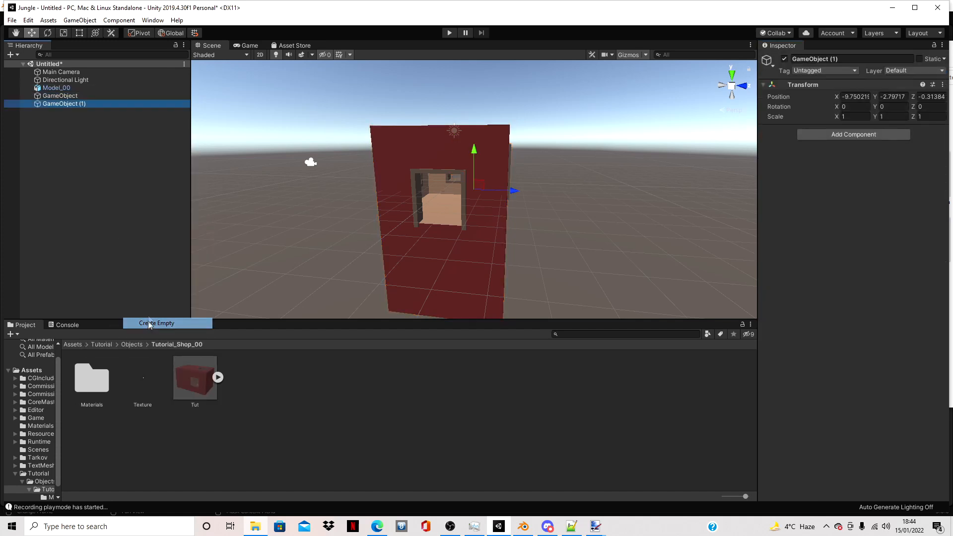
- Reset the transforms of all three empty objects together and set their X rotation to -90
left_click(82, 97, "shift")
right_click(841, 85)
left_click(856, 93)
left_click(864, 106)
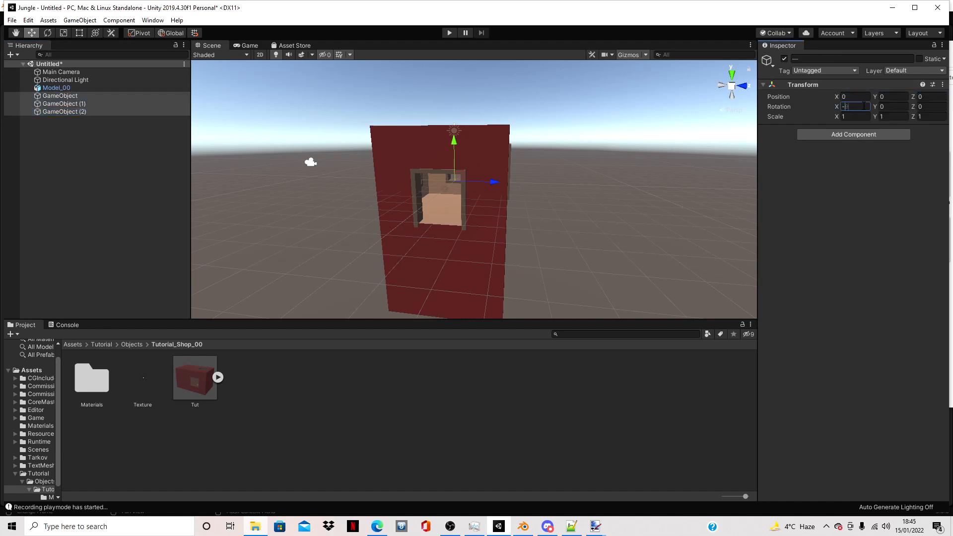
- Rename the first empty game object as Object and the second one as Clip
left_click(74, 95)
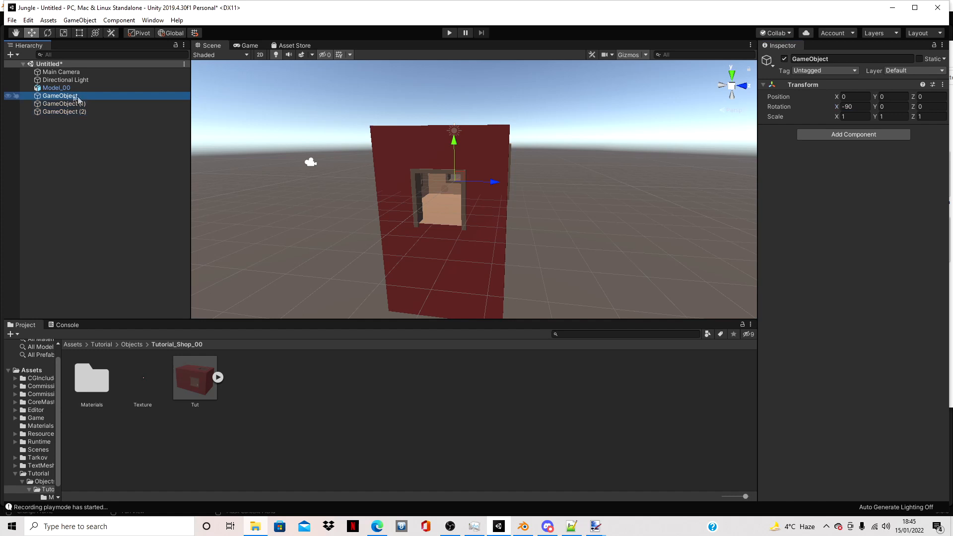
left_click(79, 97)
key("BackSpace")
type("Object")
key("Return")
left_click(73, 104)
left_click(73, 104)
key("BackSpace")
type("Clip")
key("Return")
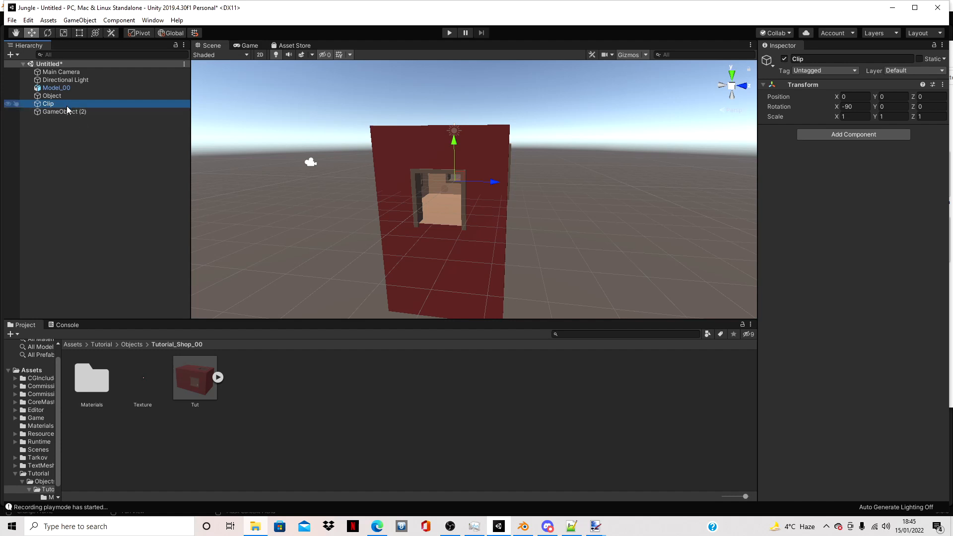
- Rename the third empty game object as Nav
left_click(68, 112)
left_click(68, 112)
key("BackSpace")
type("Nav")
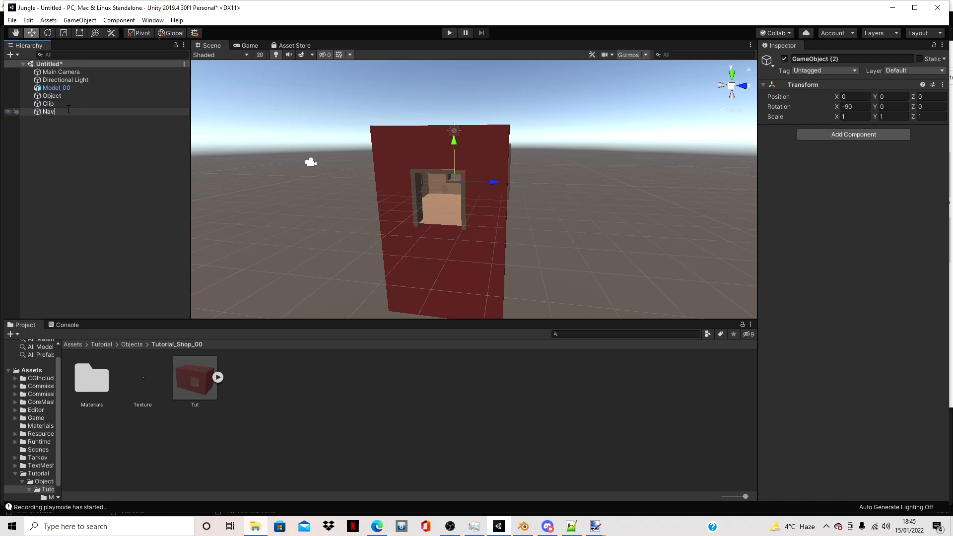
key("Return")
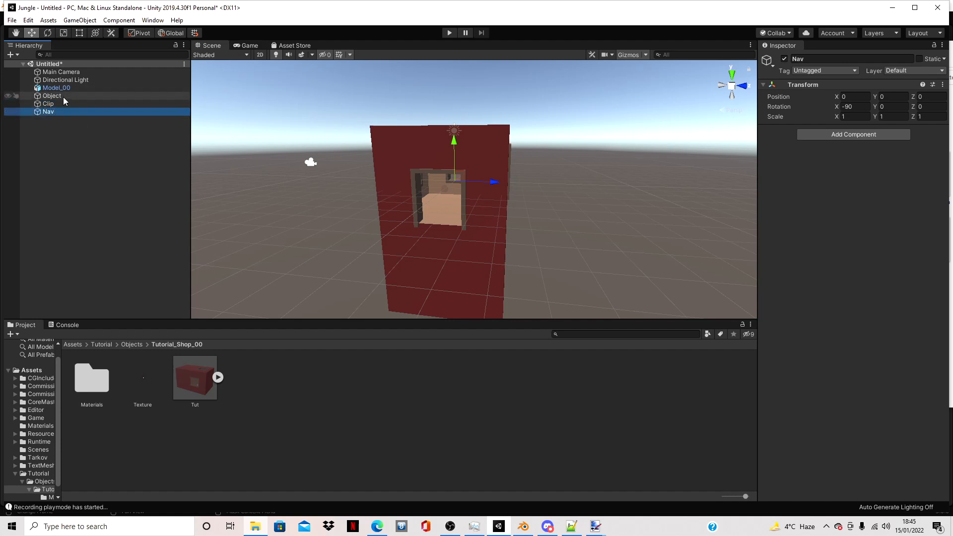
left_click(62, 96)
scroll(485, 83, "up", 9)
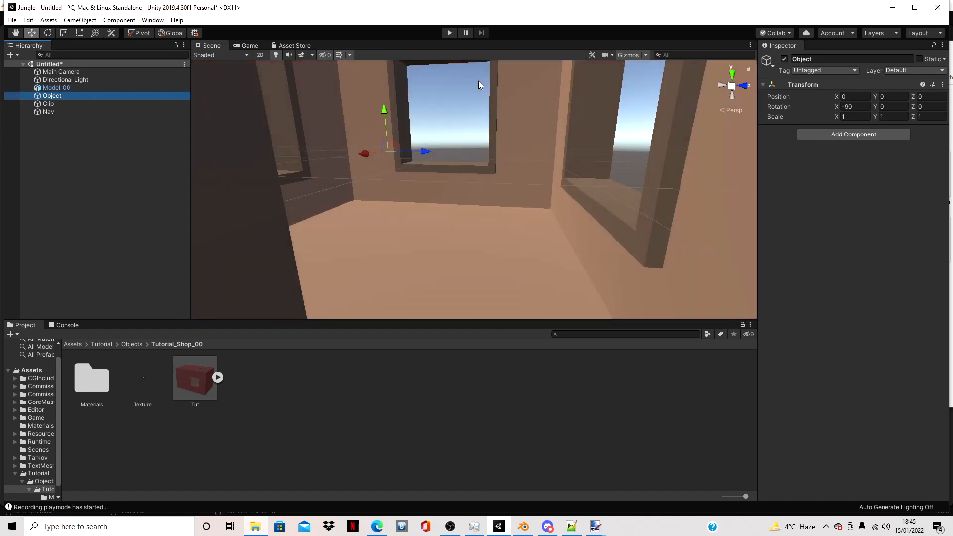
scroll(373, 98, "down", 7)
left_click(50, 104)
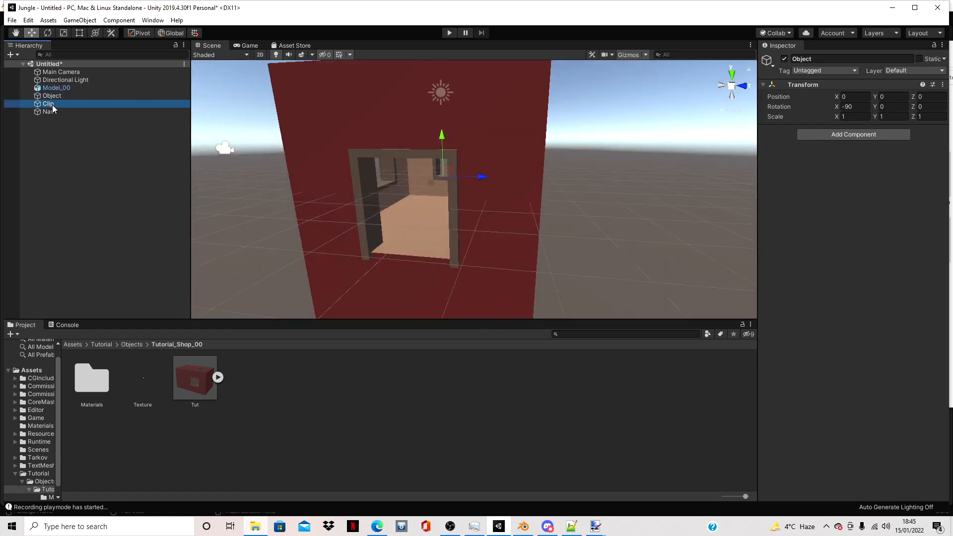
scroll(586, 218, "down", 5)
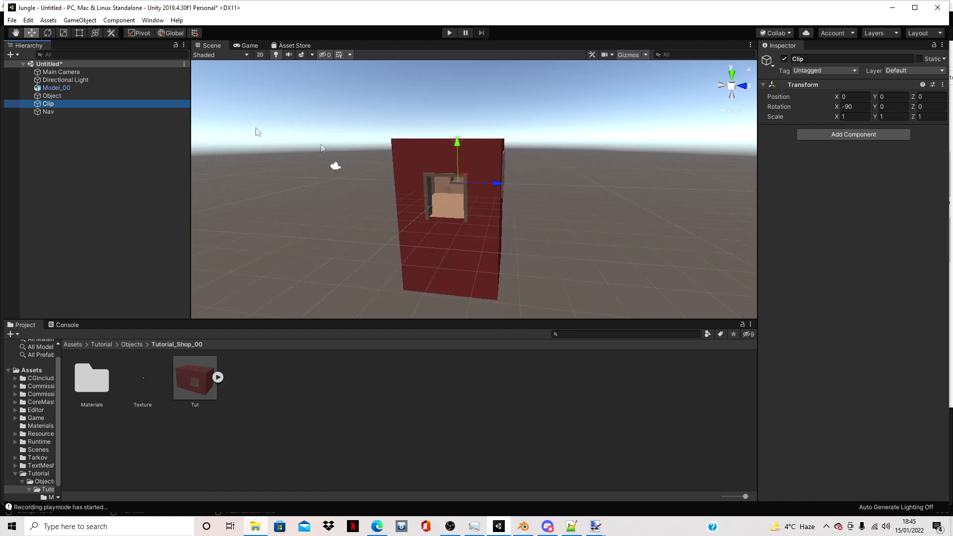
left_click(48, 112)
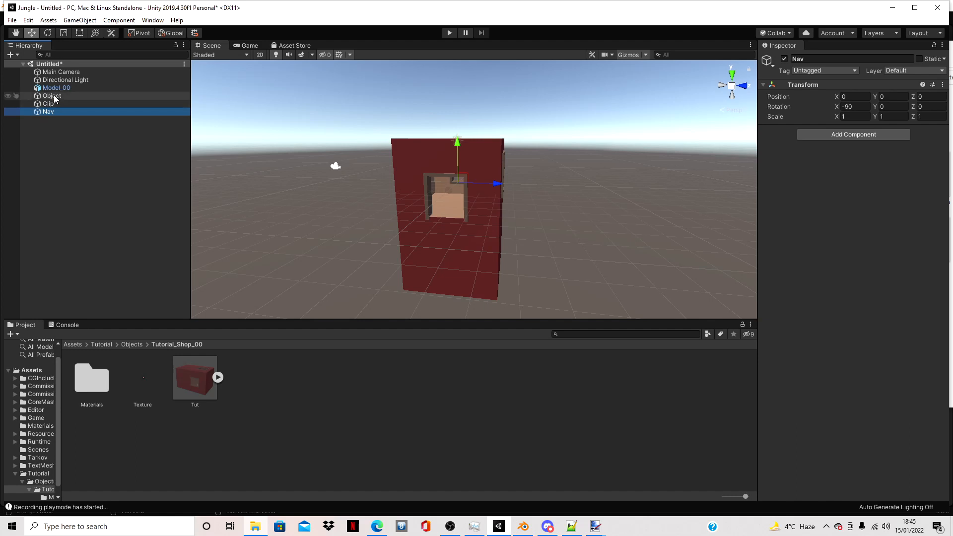
- Set both the tag and the layer of the Object and Clip game objects to Large
left_click(55, 98)
left_click(55, 105, "ctrl")
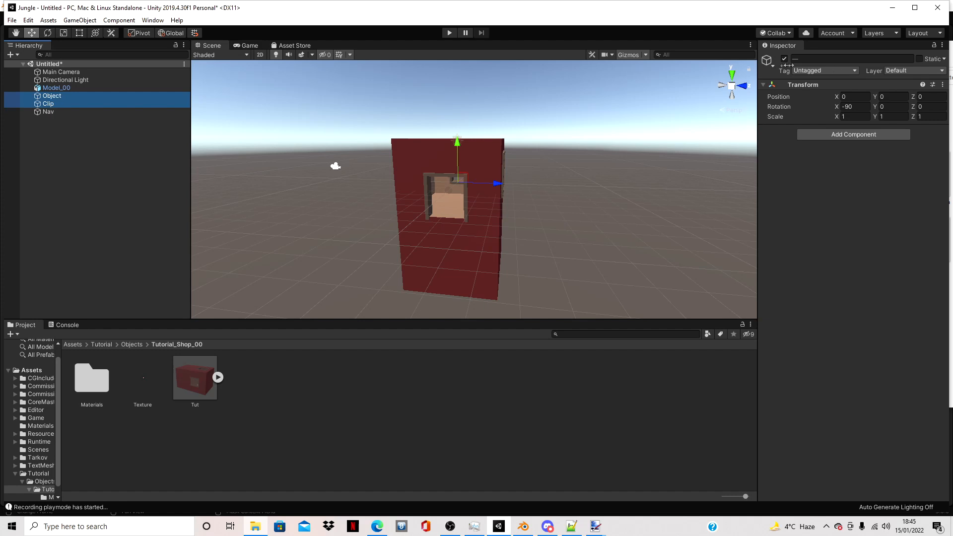
left_click(808, 71)
left_click(817, 224)
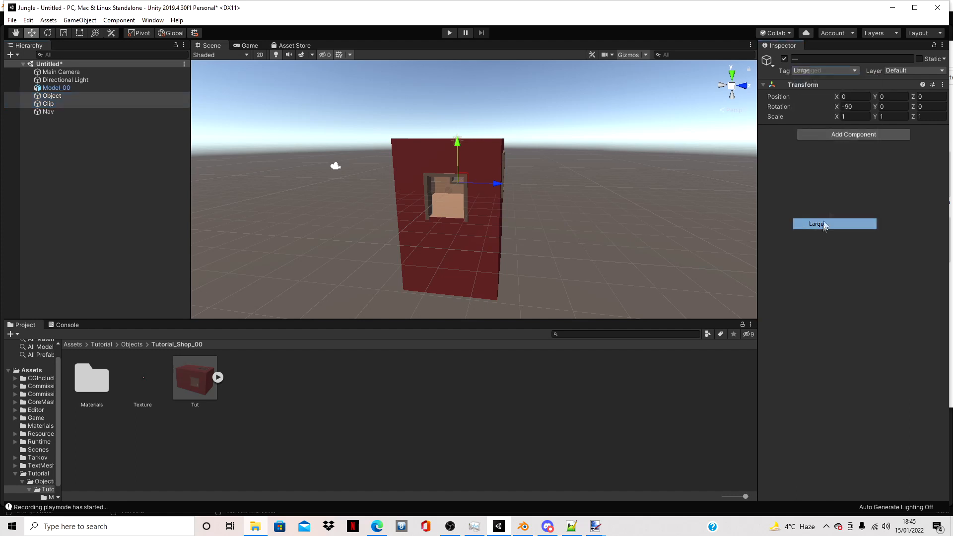
left_click(913, 71)
left_click(909, 214)
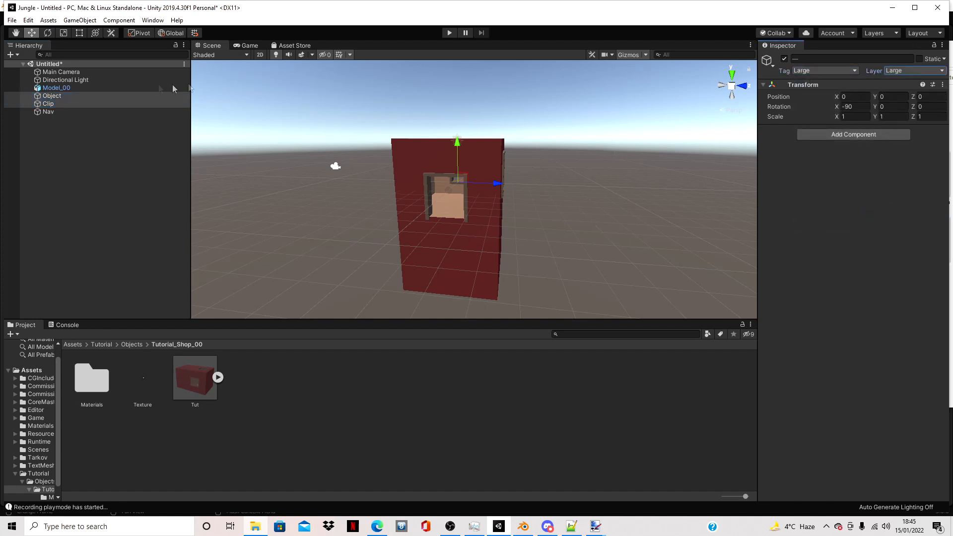
- Set both the tag and the layer of the Nav game object to Navmesh
left_click(97, 114)
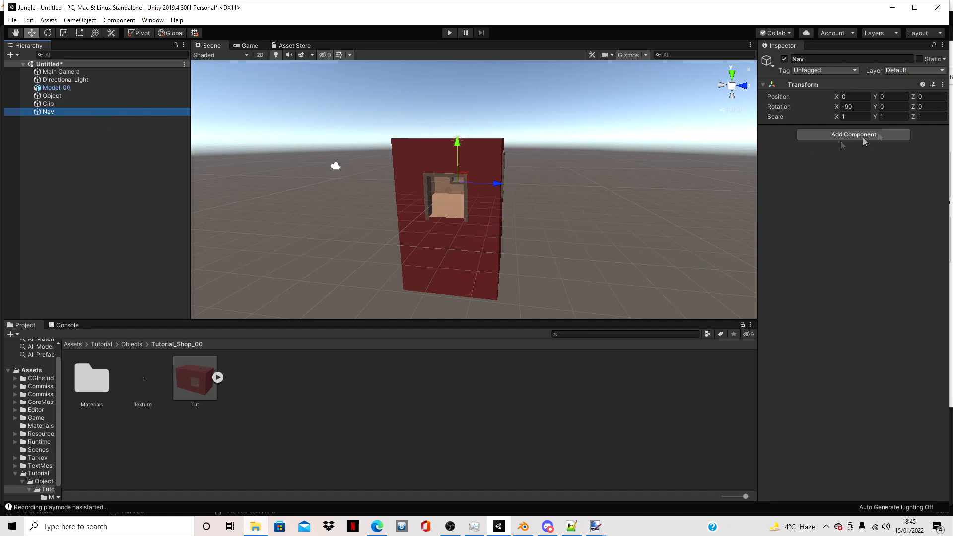
left_click(844, 71)
left_click(822, 312)
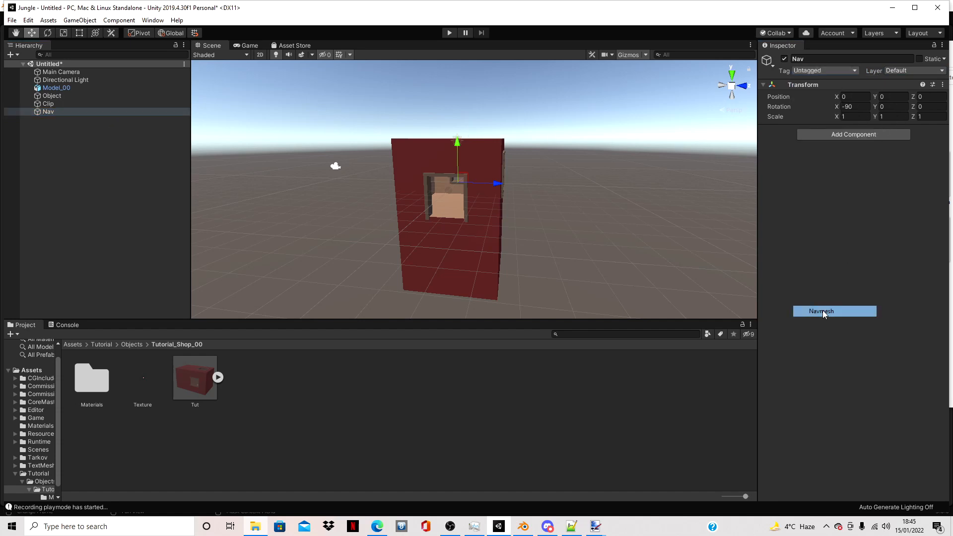
left_click(914, 71)
left_click(911, 293)
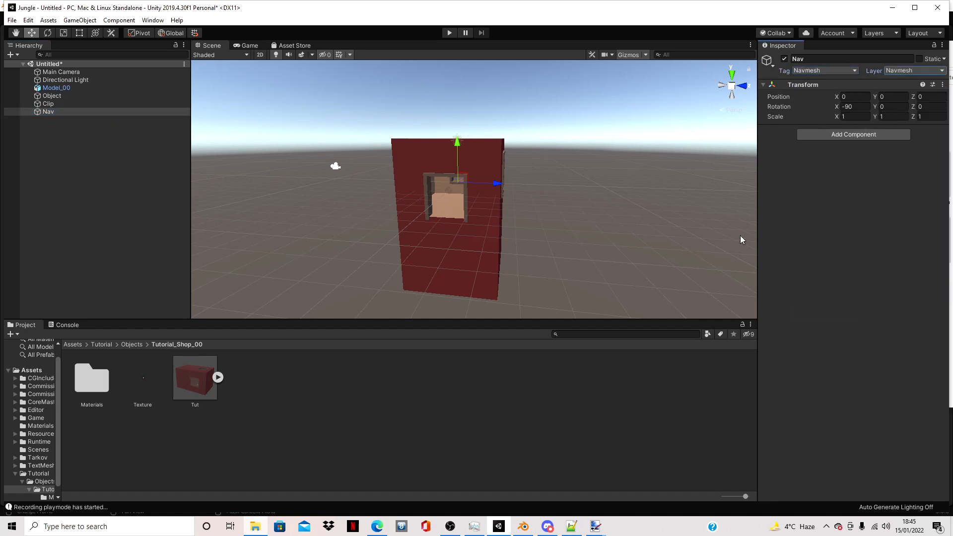
- Unpack the Model_00 prefab and make it a child of the Object game object
left_click(70, 88)
right_click(68, 88)
left_click(133, 210)
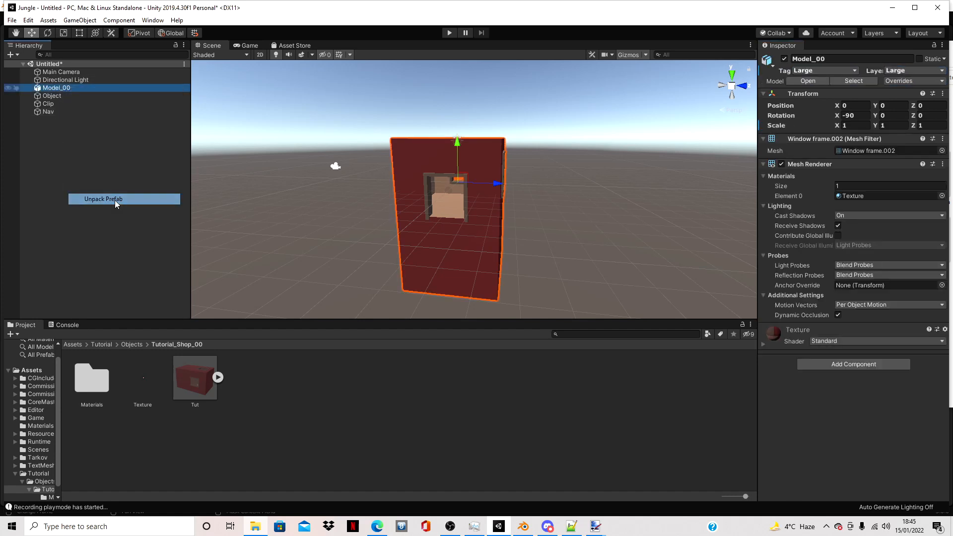
left_click_drag(57, 90, 79, 98)
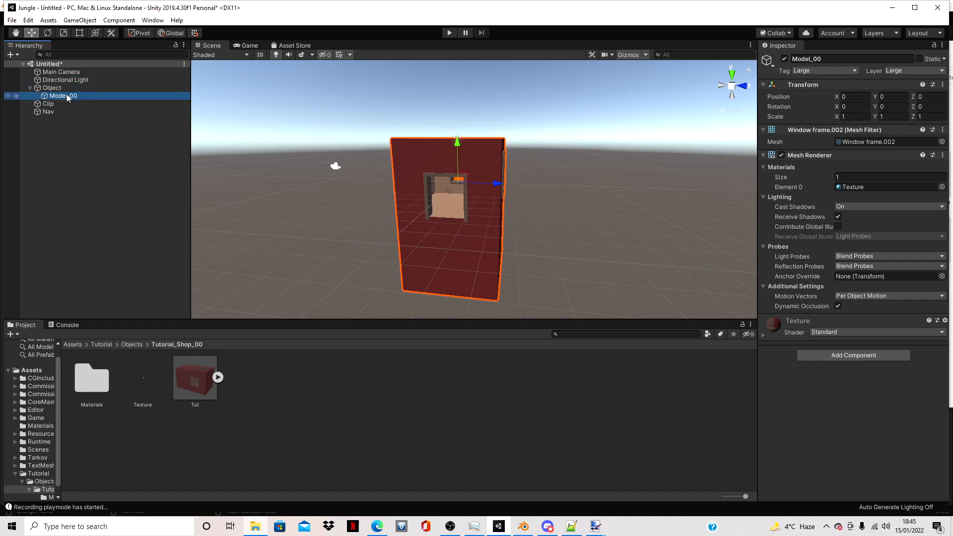
- Add a Mesh Collider component to Object, Clip and Nav together
left_click(63, 89)
left_click(48, 103, "ctrl")
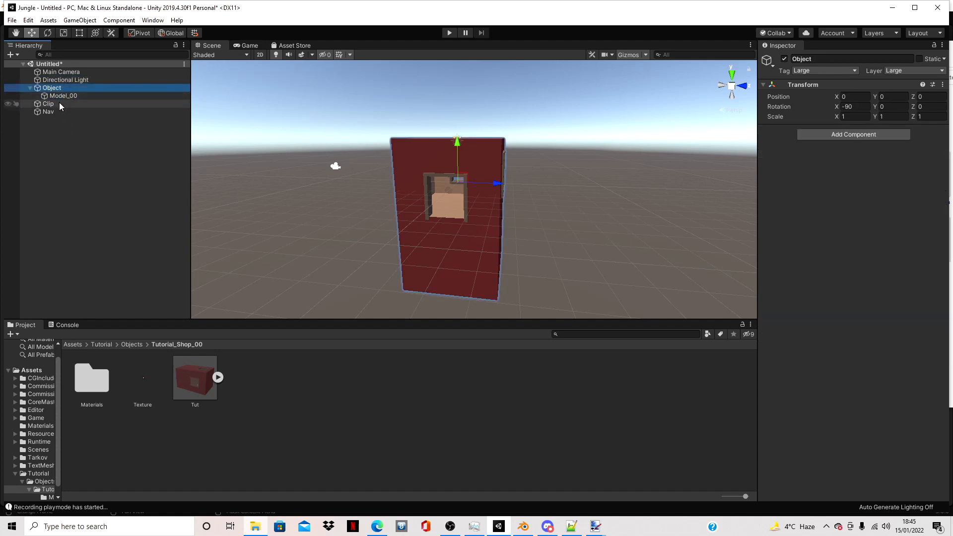
left_click(48, 112, "ctrl")
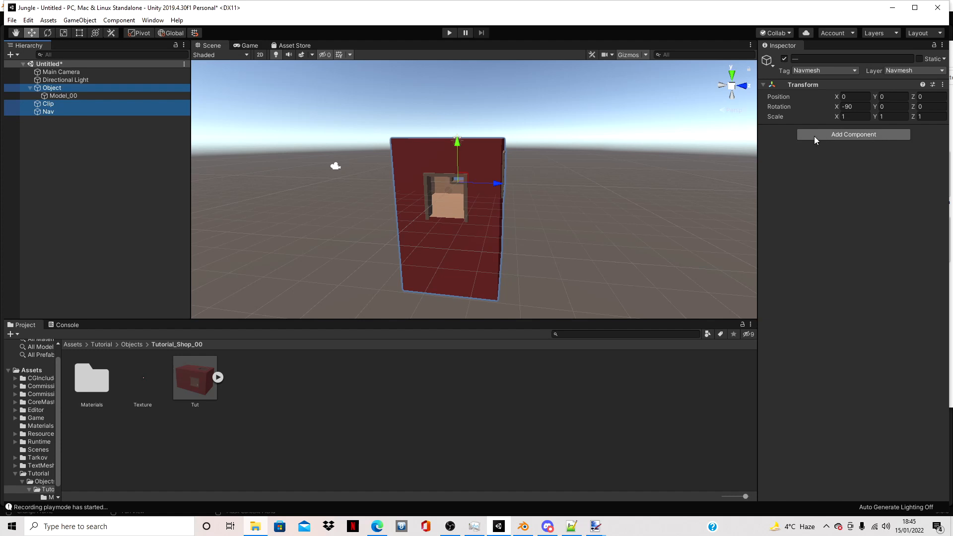
left_click(814, 135)
key("BackSpace")
type("mes")
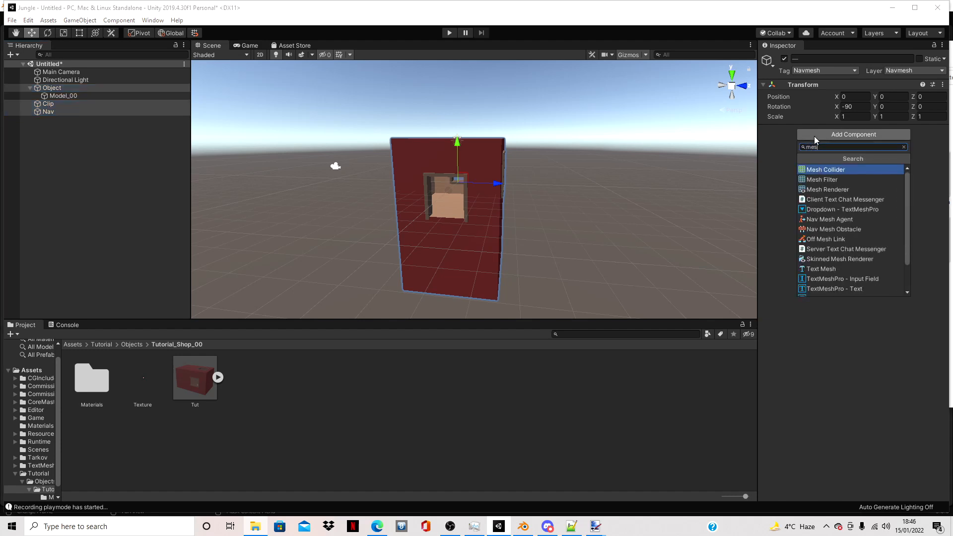
left_click(811, 172)
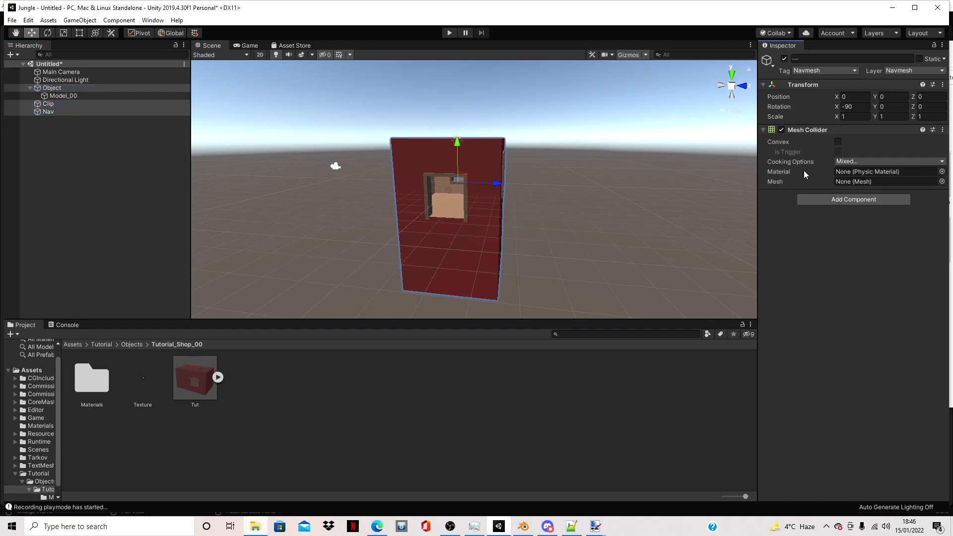
- Assign the Tile_Static physic material to the Mesh Colliders of Object and Clip
left_click(58, 88)
left_click(58, 104, "ctrl")
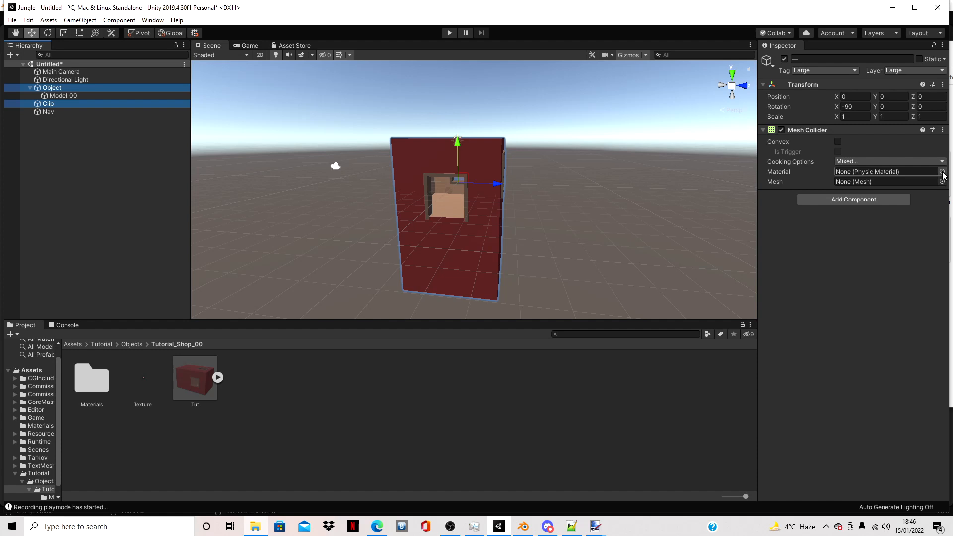
scroll(465, 225, "up", 1)
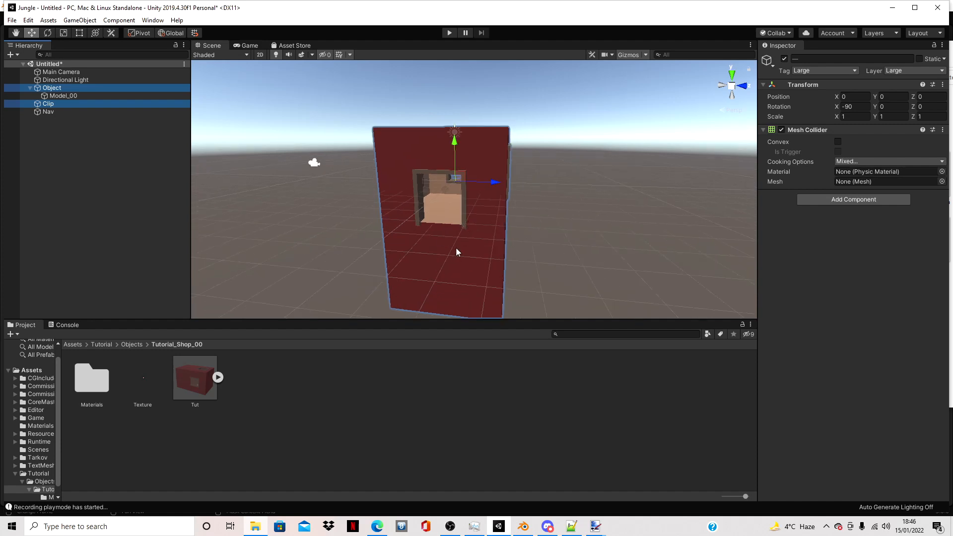
left_click(942, 172)
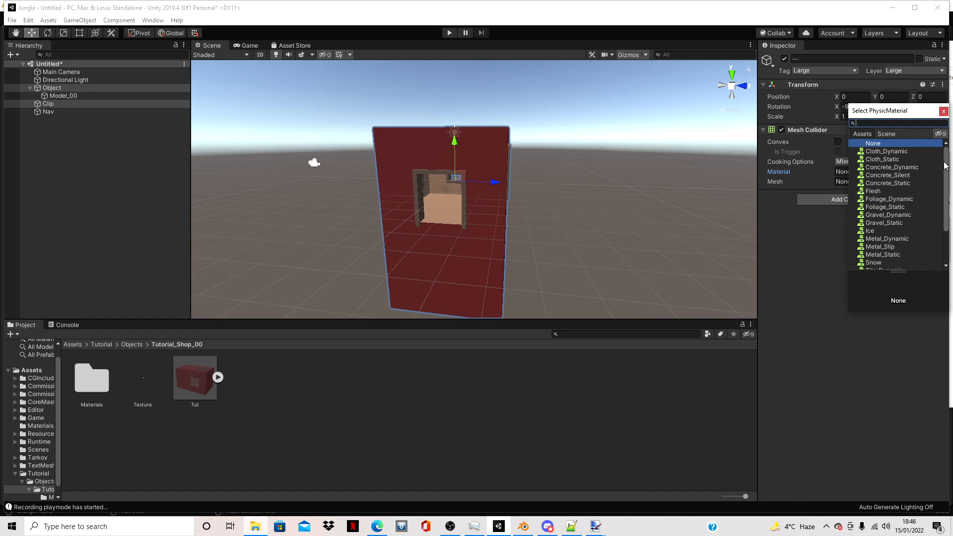
left_click_drag(947, 165, 946, 201)
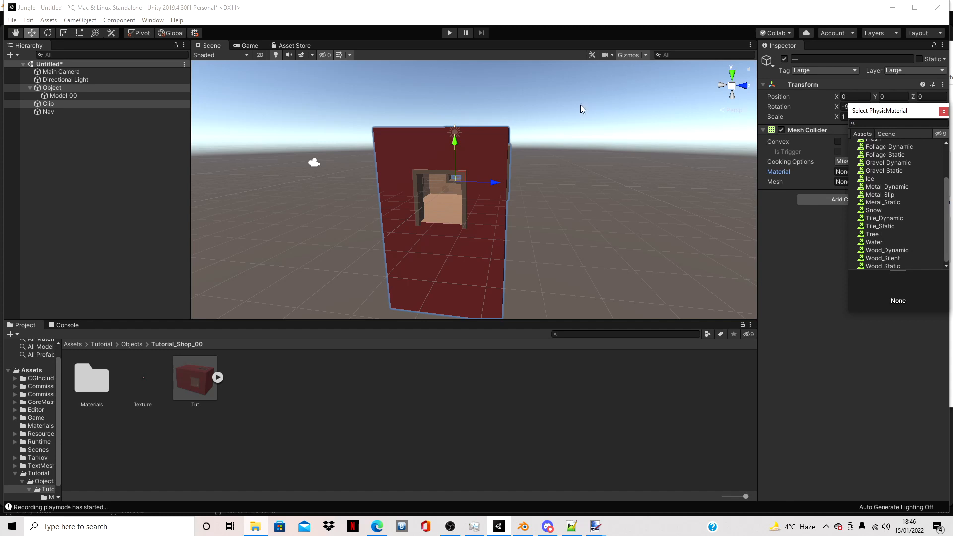
left_click_drag(947, 192, 946, 180)
double_click(887, 258)
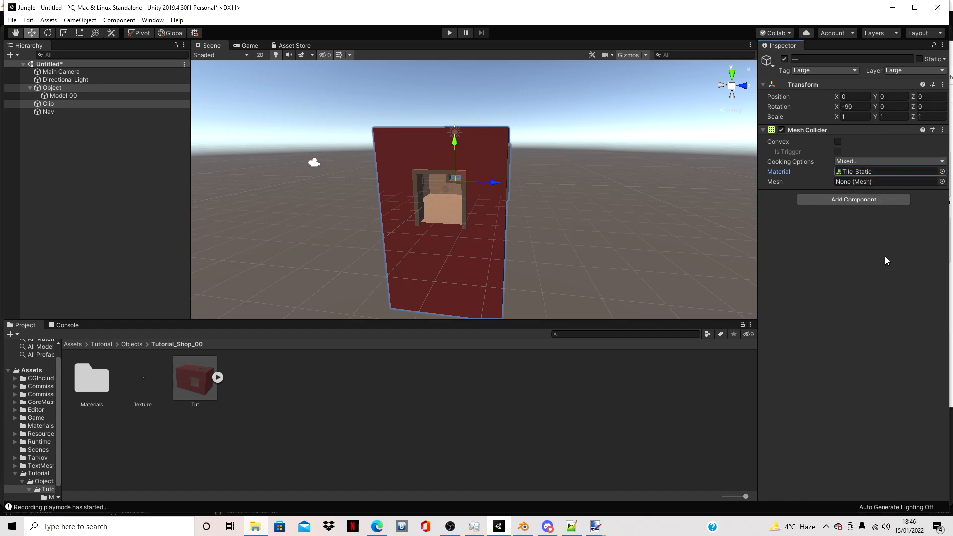
scroll(465, 190, "up", 6)
scroll(469, 189, "down", 7)
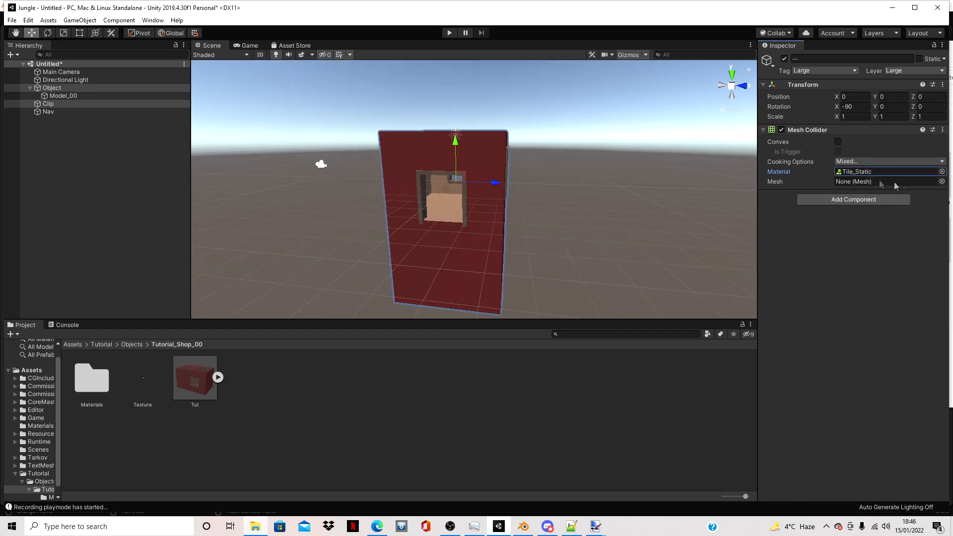
- Assign the Window frame.002 mesh from the Tut model to the Mesh Colliders of Object, Clip and Nav, and check each one
left_click(54, 113)
left_click(52, 105, "shift")
left_click(57, 87, "ctrl")
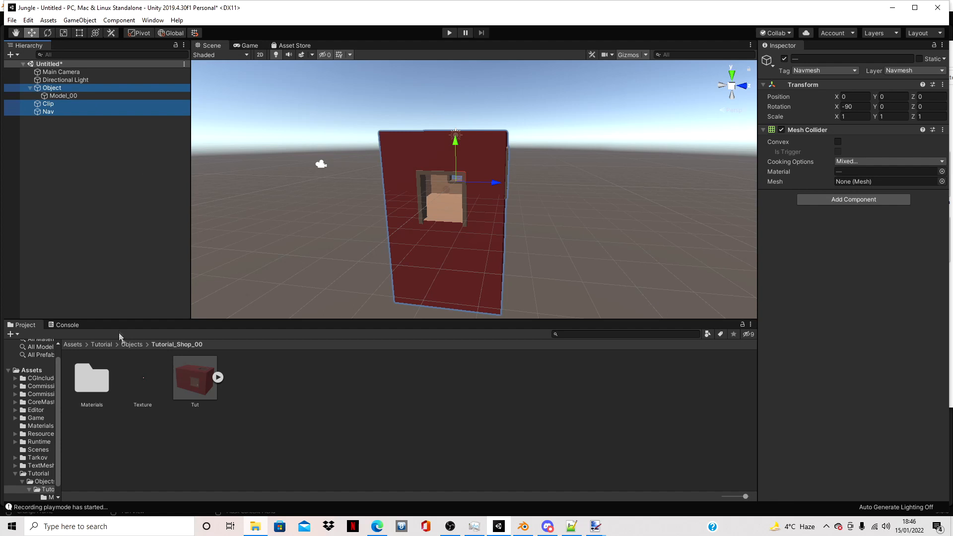
left_click(218, 378)
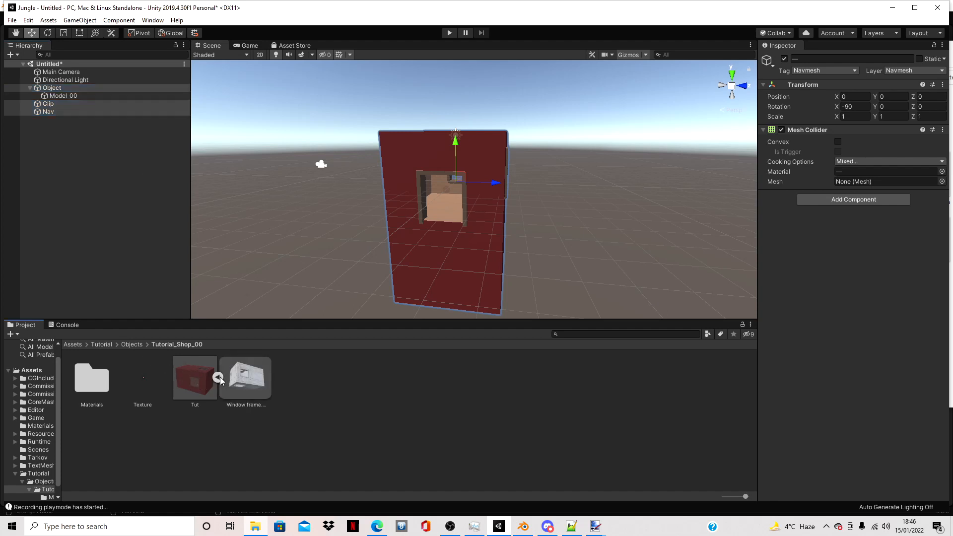
left_click_drag(247, 379, 888, 182)
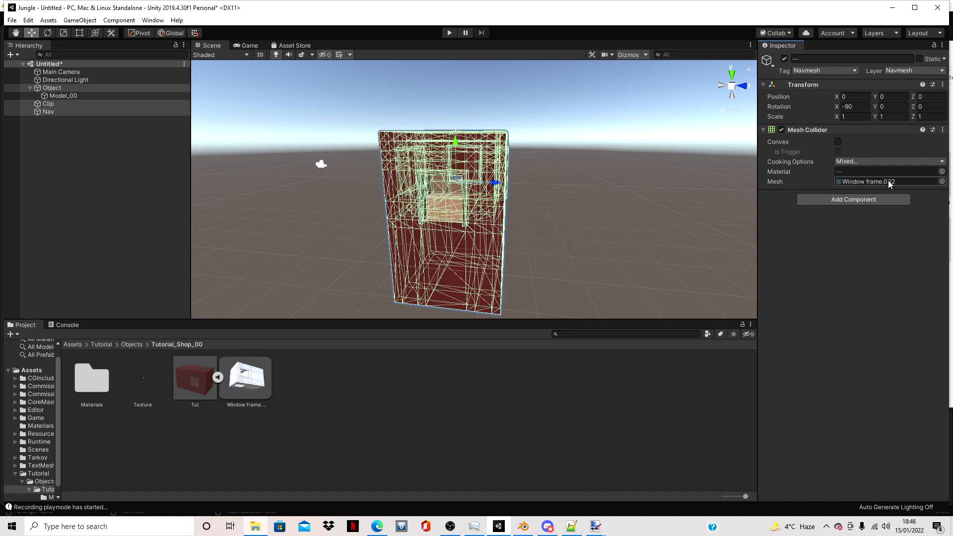
left_click(50, 103)
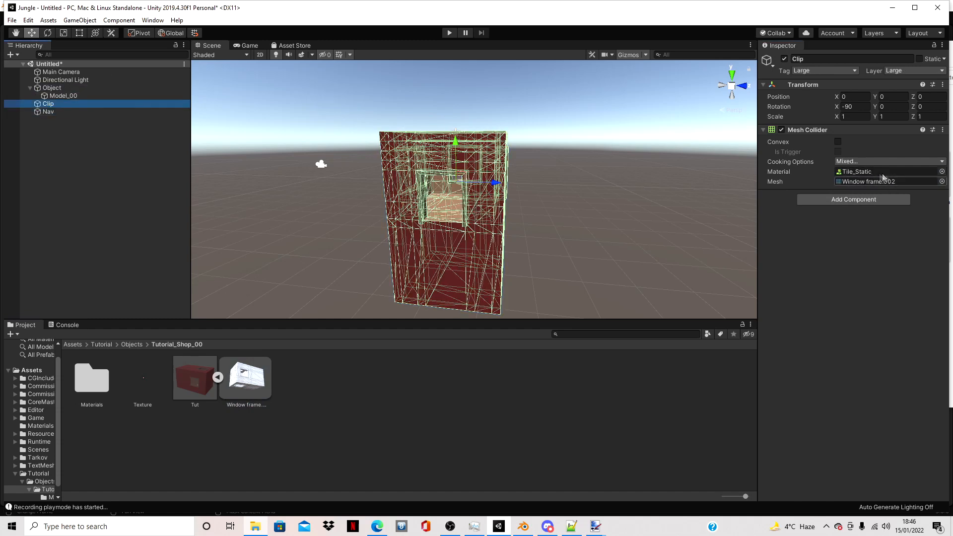
left_click(60, 87)
left_click(54, 106)
left_click(49, 111)
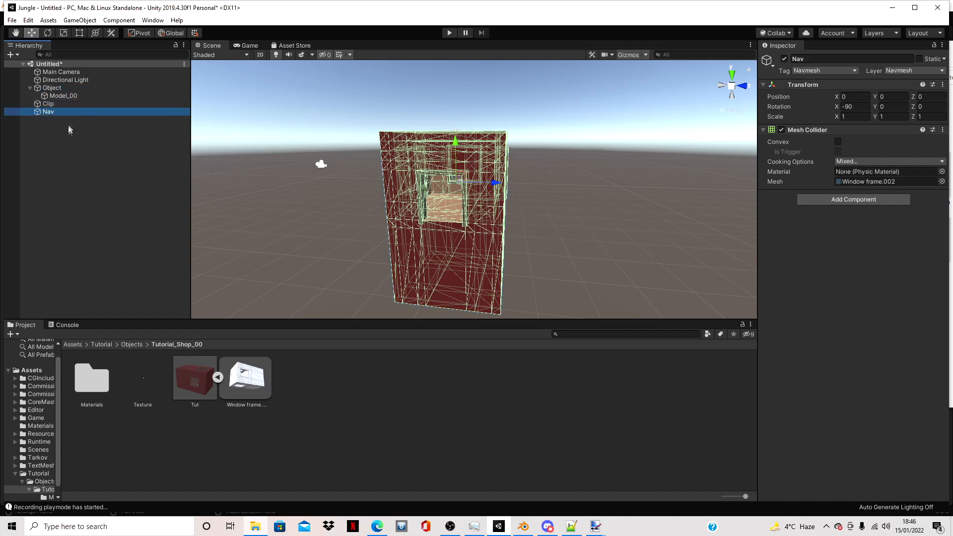
- Add an LOD Group component to the Object game object
left_click(50, 88)
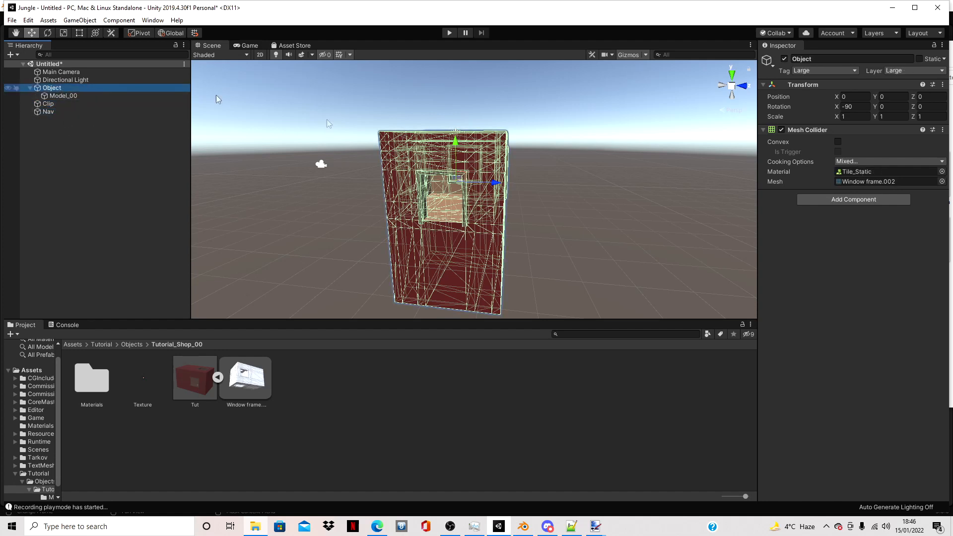
left_click(847, 199)
type("lod")
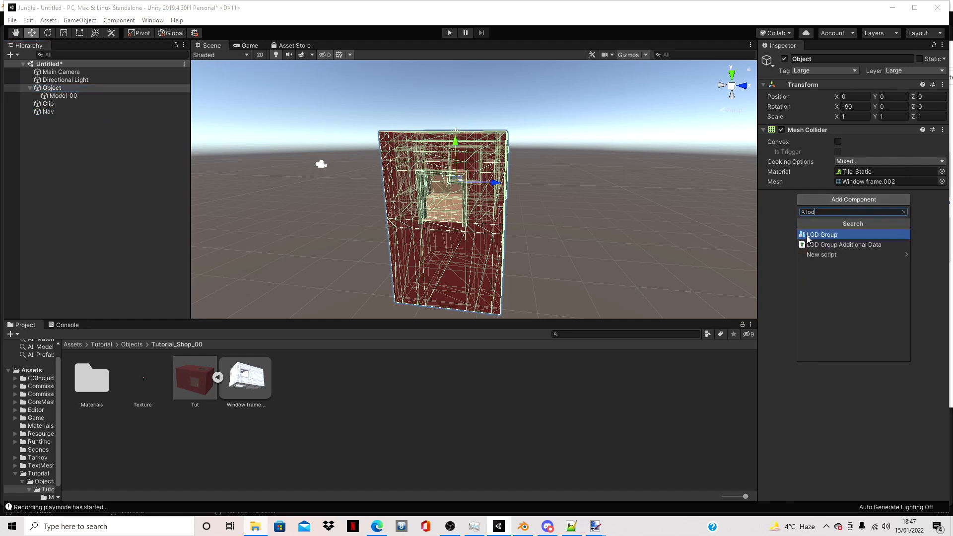
left_click(810, 236)
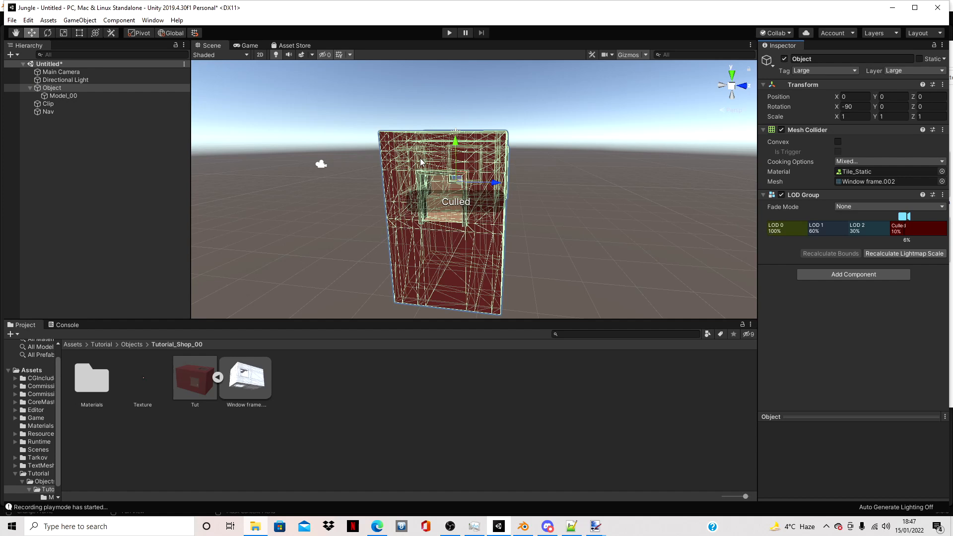
- Examine the shop model in the scene from different distances and reselect Object to view its LOD Group
scroll(429, 167, "up", 3)
left_click(556, 167)
scroll(484, 162, "up", 8)
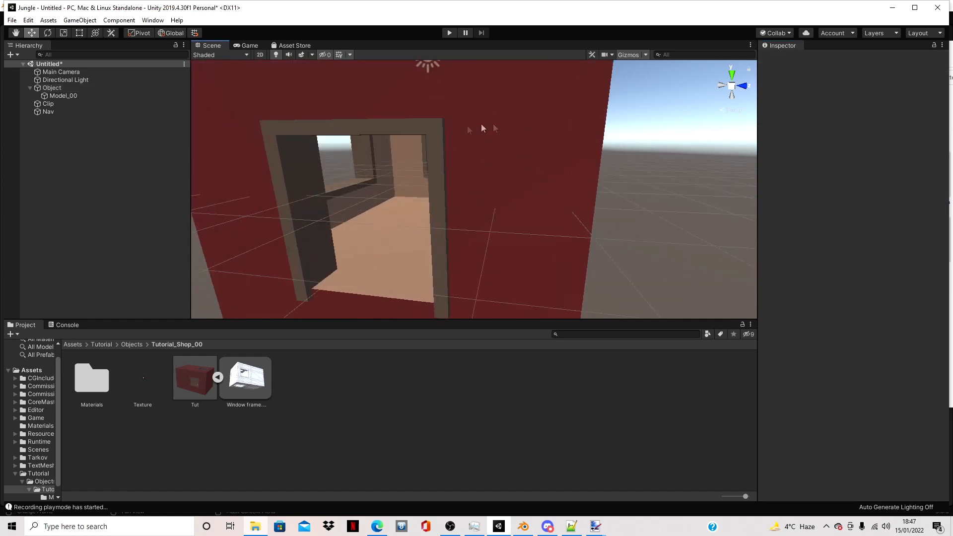
scroll(482, 128, "up", 3)
middle_click_drag(438, 97, 530, 181)
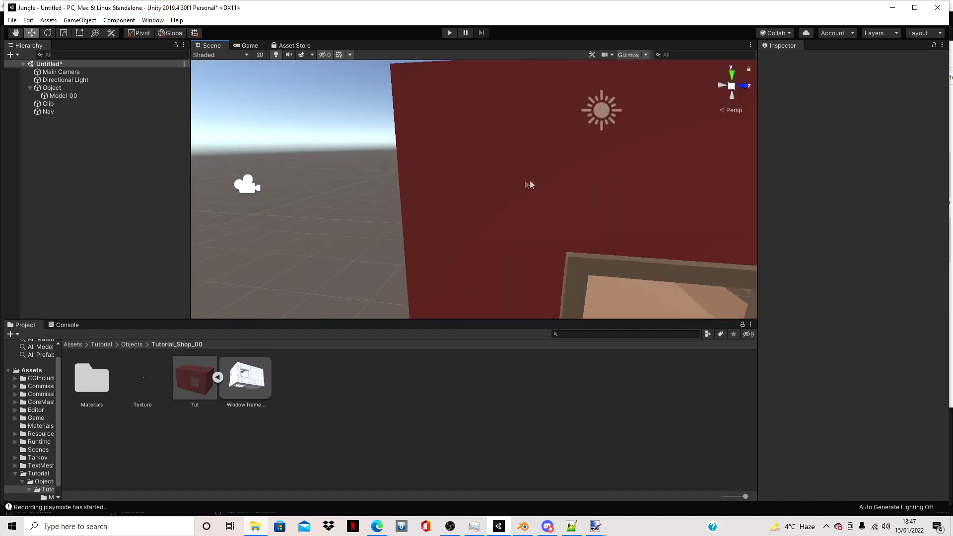
scroll(402, 184, "down", 2)
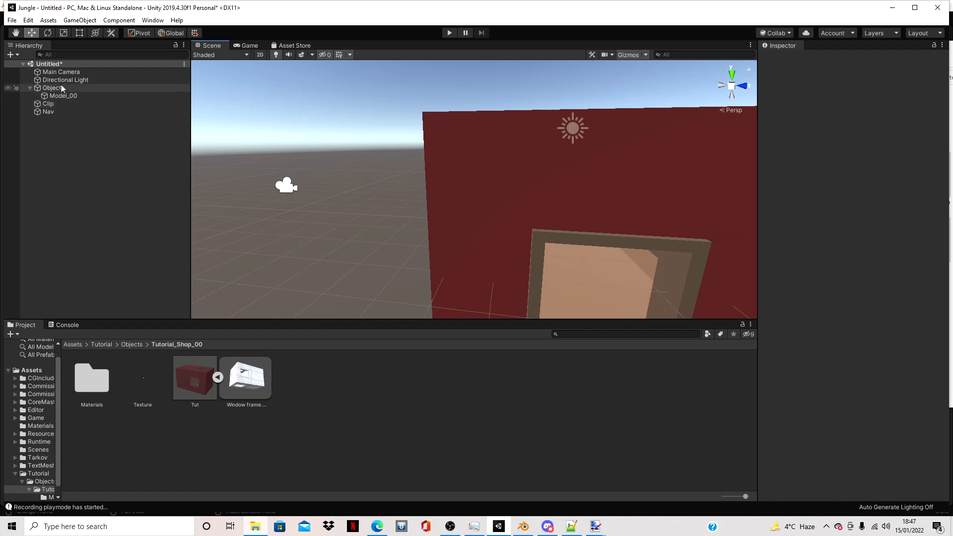
scroll(486, 183, "down", 3)
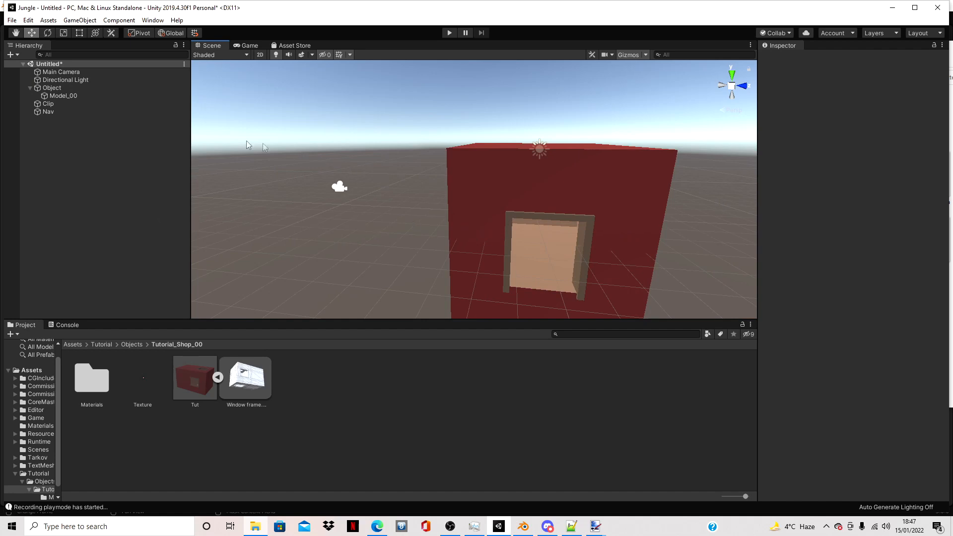
left_click(79, 89)
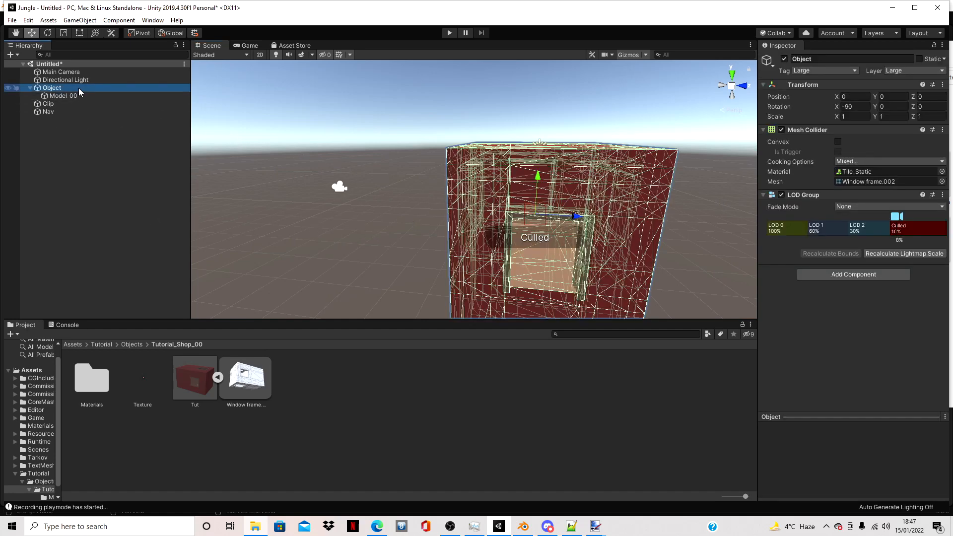
- Delete the LOD 1 and LOD 2 levels from Object's LOD Group, leaving only LOD 0 and Culled
middle_click_drag(547, 222, 485, 182)
scroll(291, 301, "down", 3)
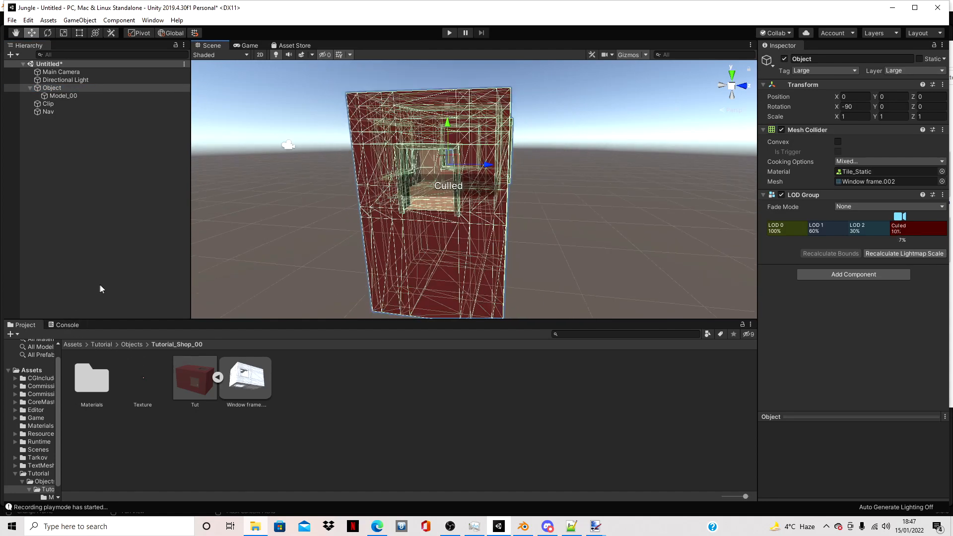
left_click(823, 232)
right_click(823, 231)
left_click(839, 248)
right_click(849, 231)
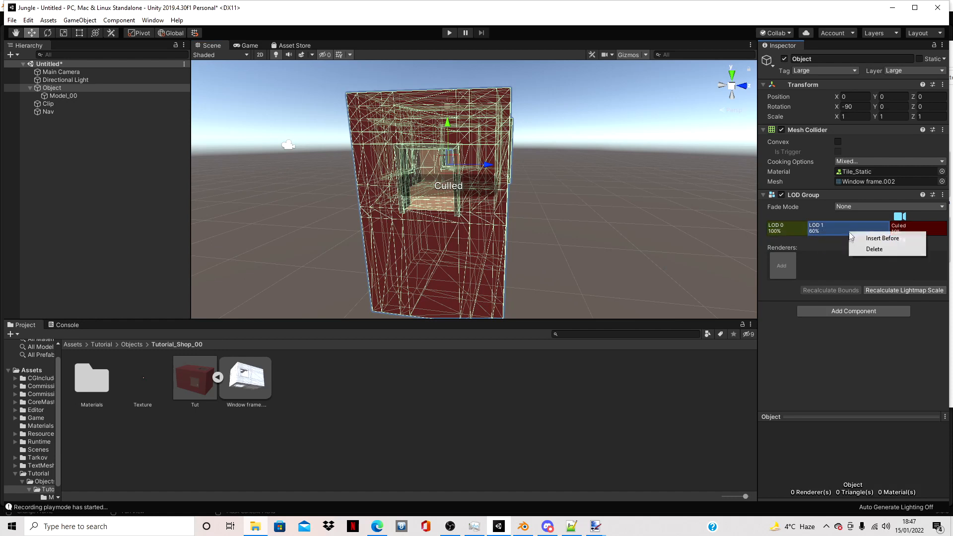
right_click(850, 244)
left_click(858, 250)
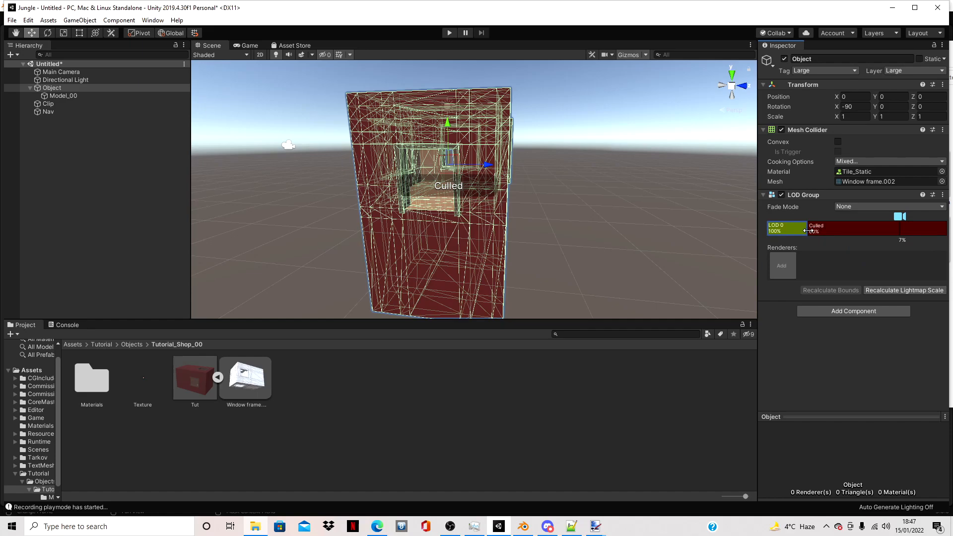
- Lower the LOD Group's Culled threshold to 3% and add Model_00 as the renderer of LOD 0
left_click_drag(807, 231, 915, 249)
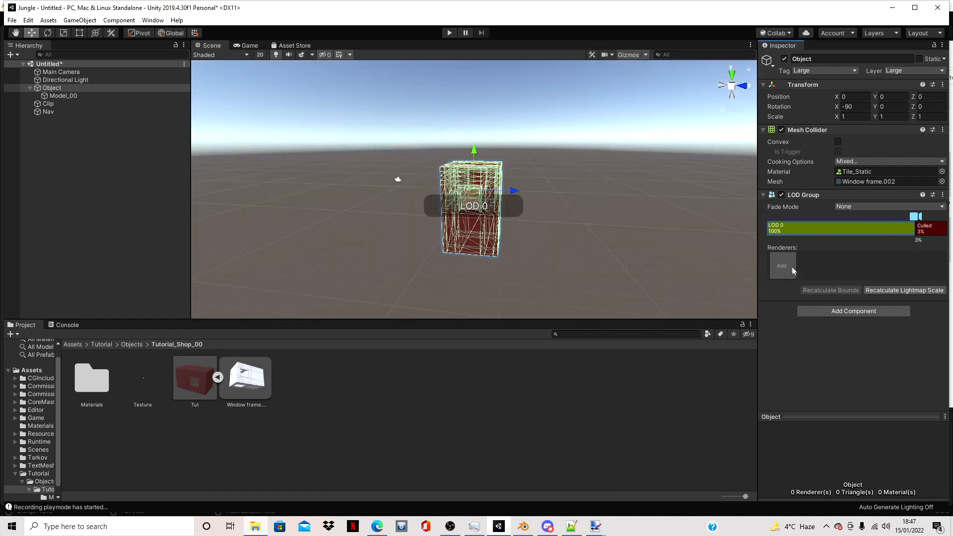
left_click(787, 262)
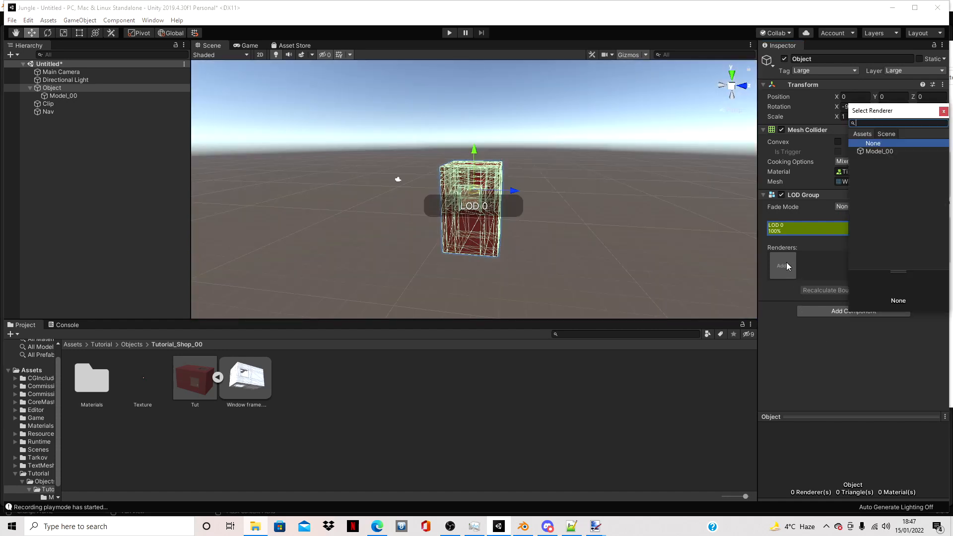
double_click(886, 152)
- Check from near and far viewing distances when the shop model displays as LOD 0 and when it is culled
scroll(613, 206, "up", 5)
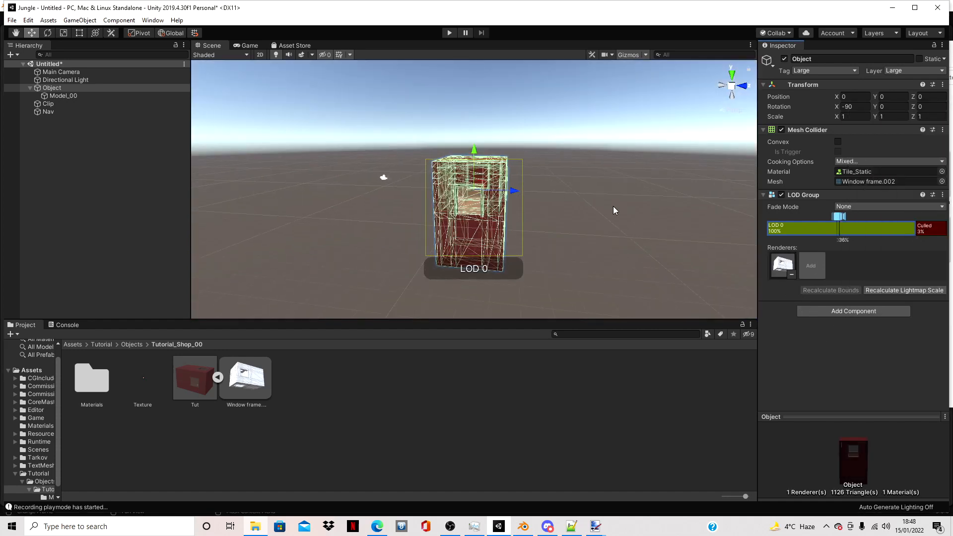
scroll(612, 207, "down", 5)
scroll(614, 209, "down", 10)
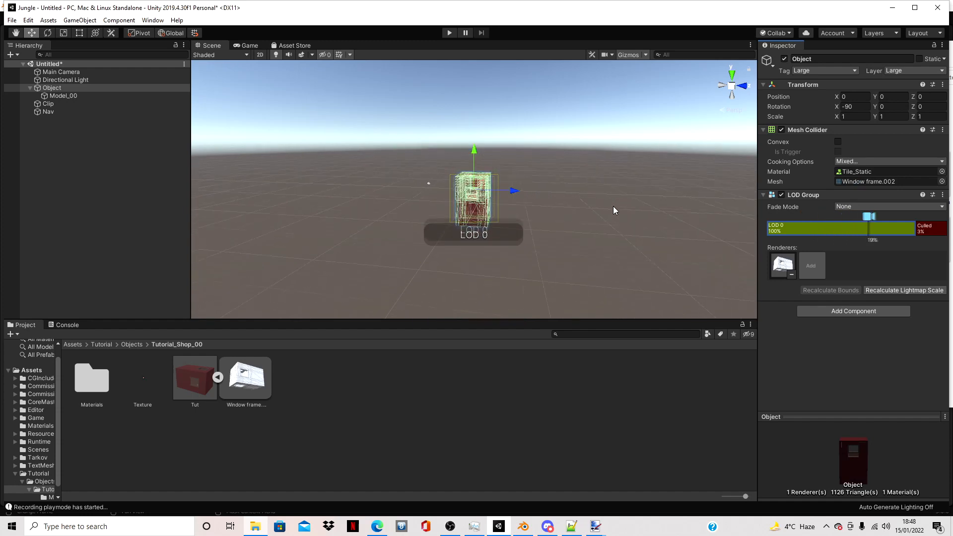
scroll(612, 207, "down", 5)
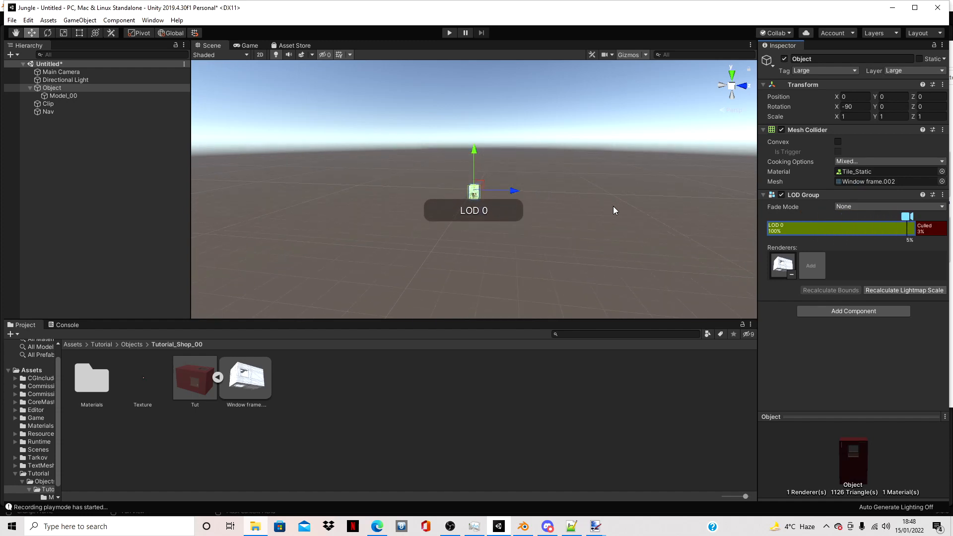
scroll(611, 207, "down", 2)
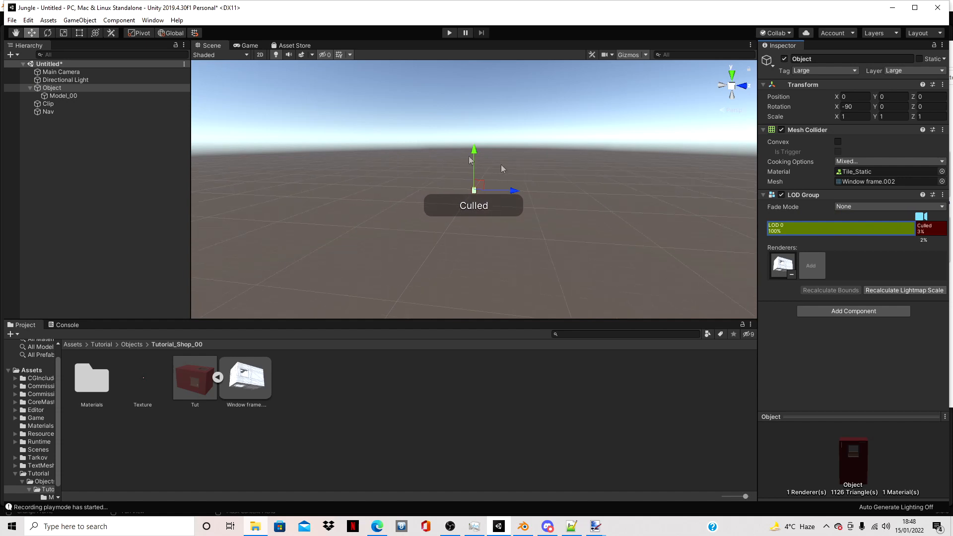
scroll(593, 211, "up", 12)
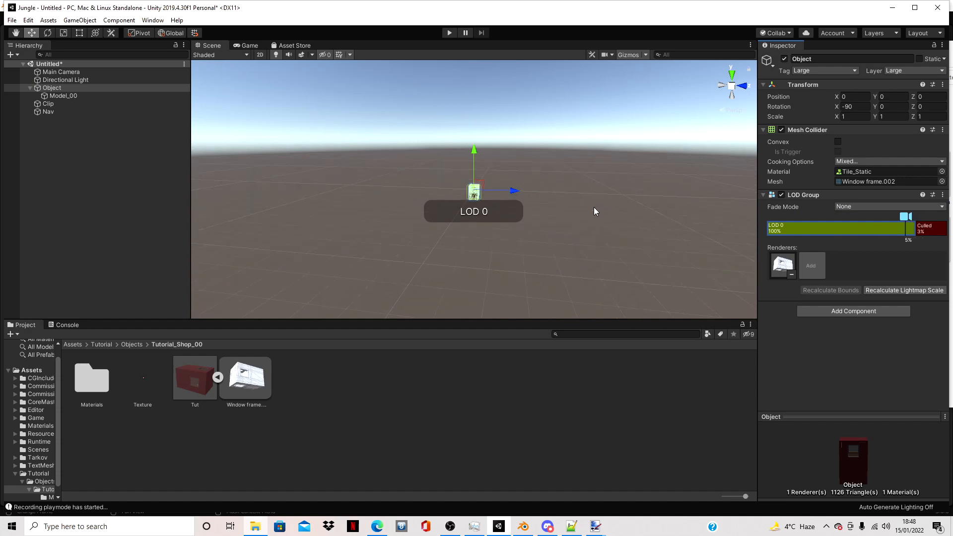
scroll(594, 207, "up", 10)
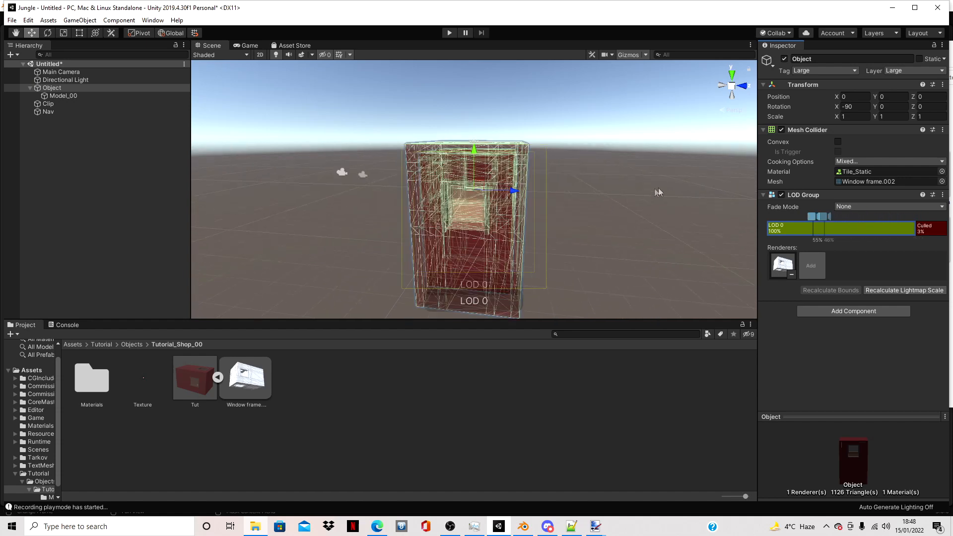
- Add a Rigidbody component to both Object and Clip, with Use Gravity turned off
left_click(350, 111)
left_click(50, 103)
left_click(56, 96)
left_click(52, 87)
left_click(56, 104)
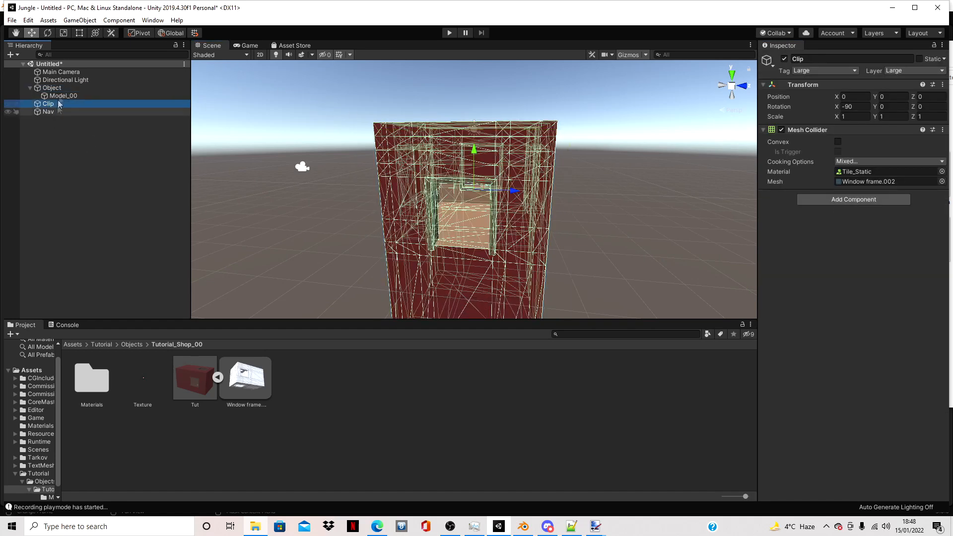
left_click(67, 89)
left_click(68, 103, "ctrl")
left_click(887, 215)
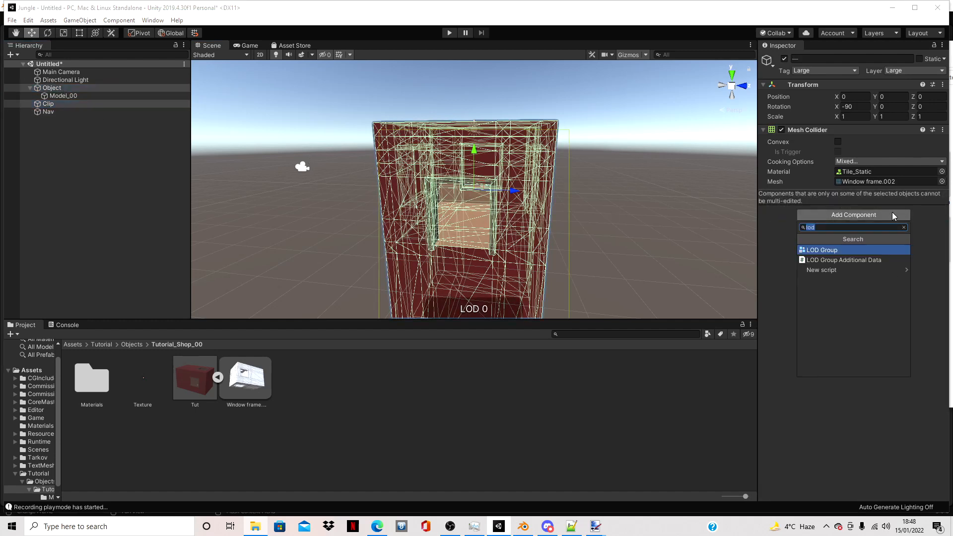
type("rig")
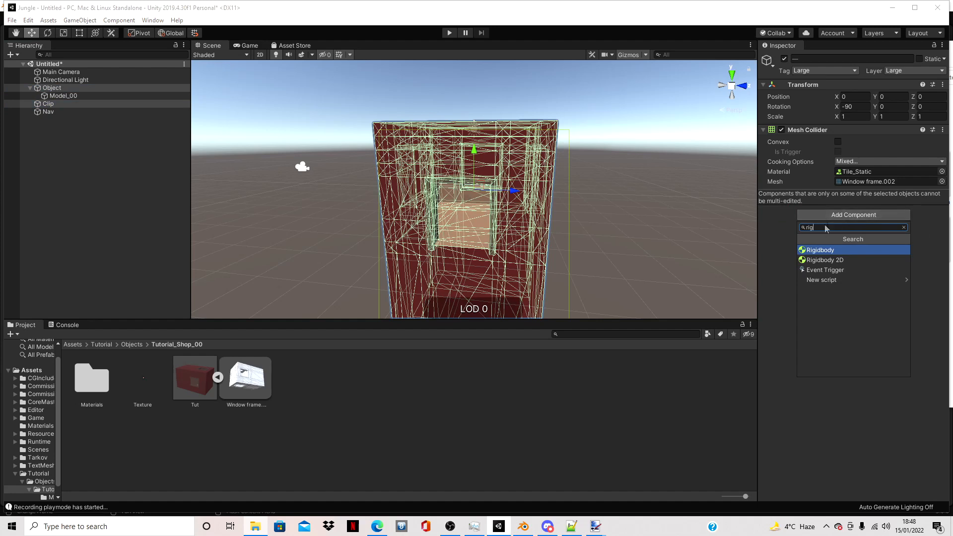
left_click(824, 252)
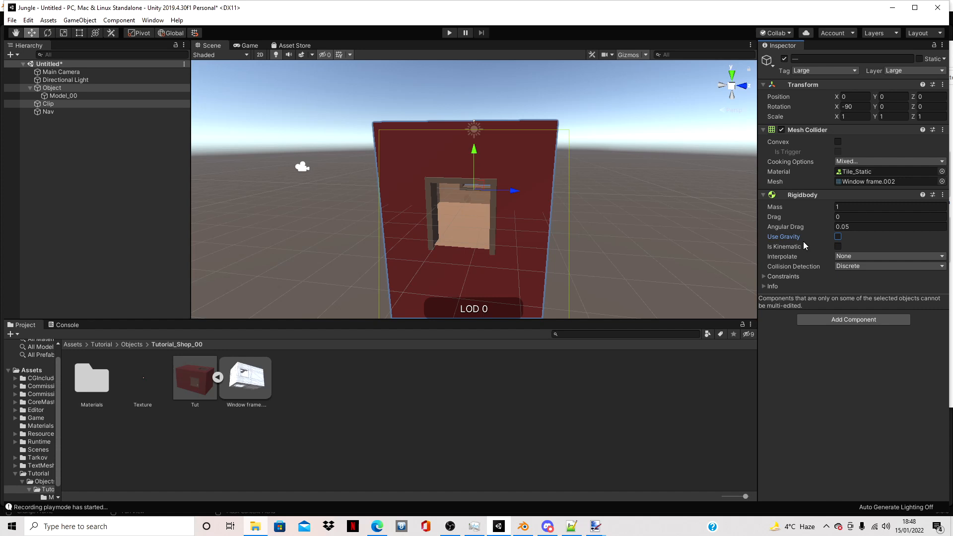
left_click(525, 403)
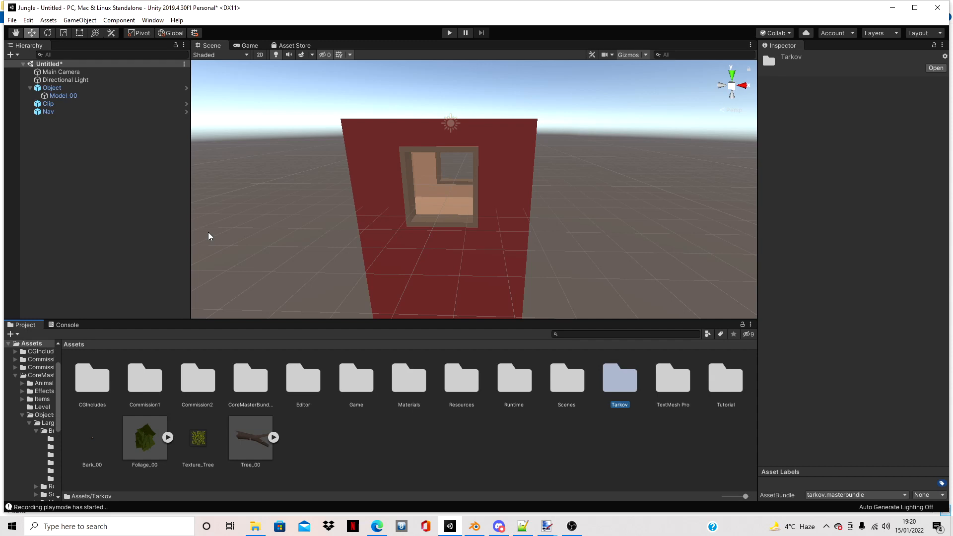
- Add the Slots prefab from CoreMasterBundle/Objects/Large/Buildings/Fire_0 to the scene and expand its children
double_click(250, 380)
double_click(298, 380)
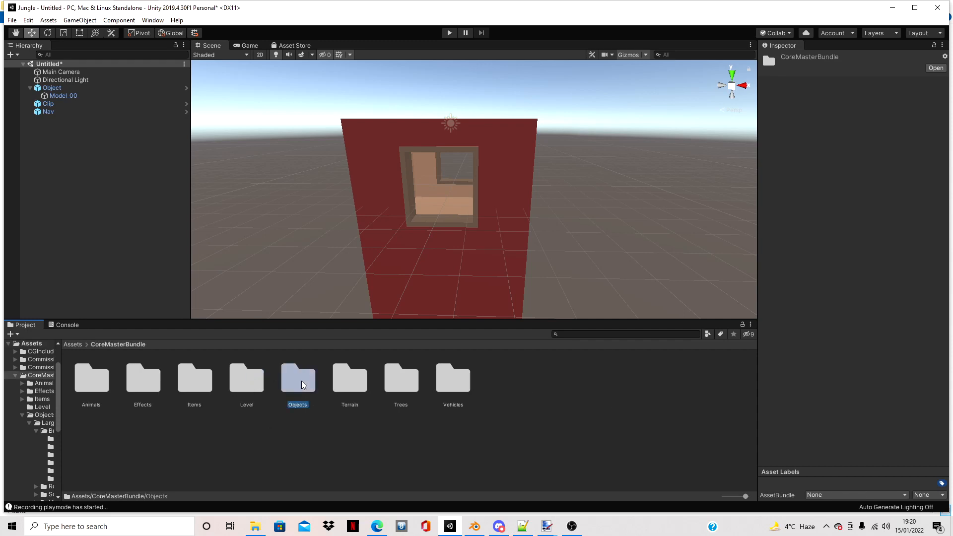
double_click(94, 377)
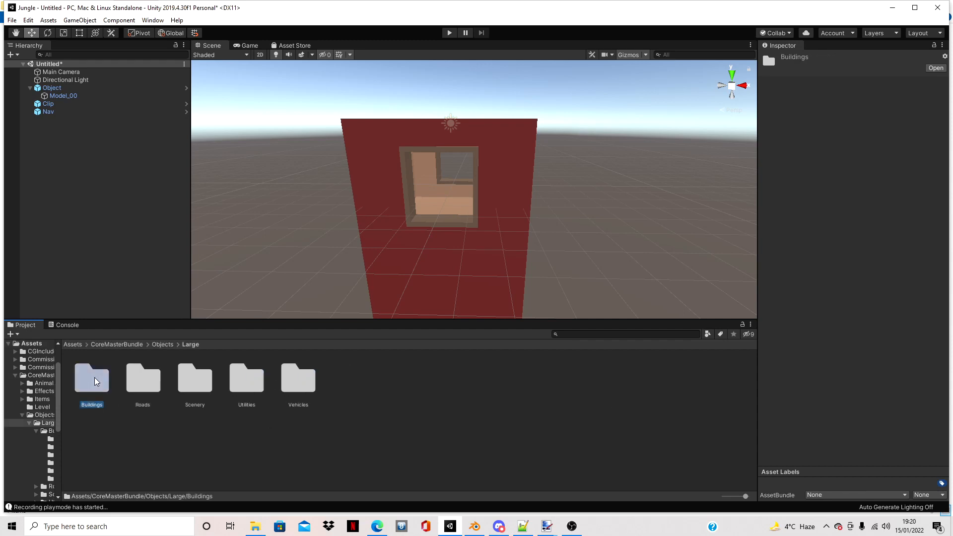
double_click(94, 377)
double_click(240, 375)
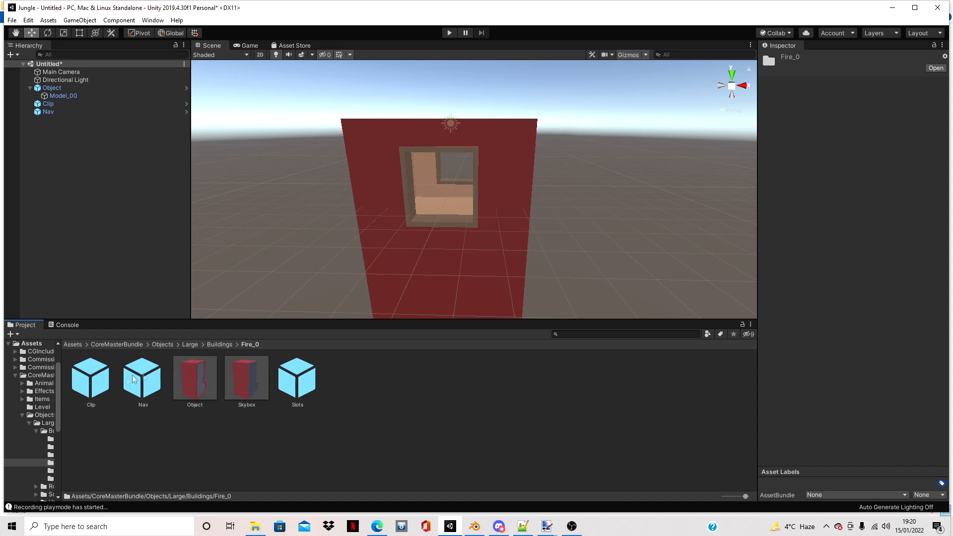
left_click_drag(292, 397, 92, 177)
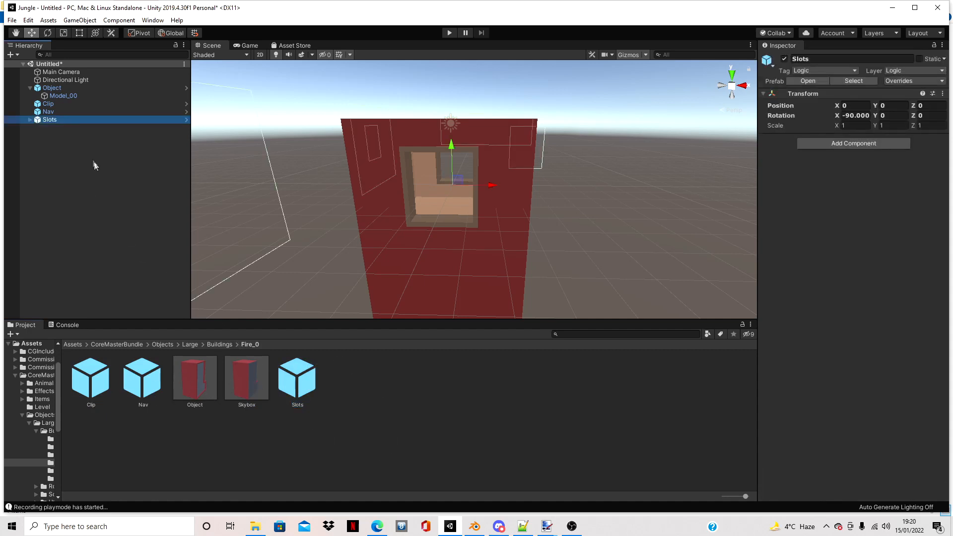
left_click(31, 120)
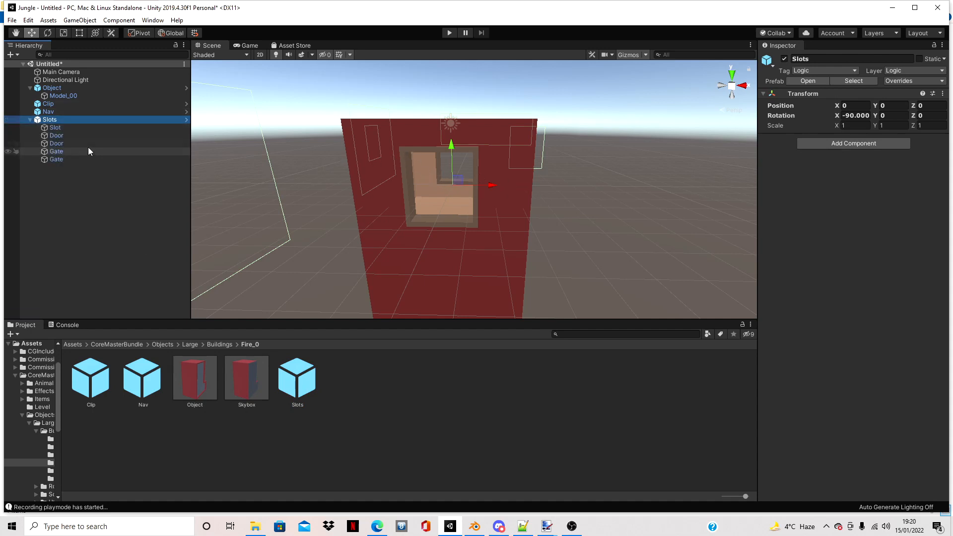
- Try to delete the second Door and both Gate children from the Slots prefab instance
left_click(61, 149)
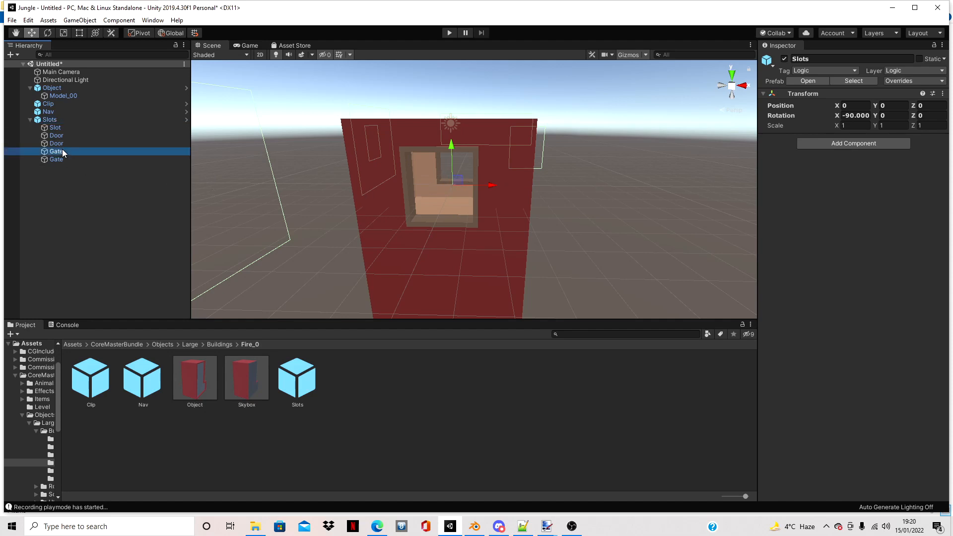
left_click(65, 158, "shift")
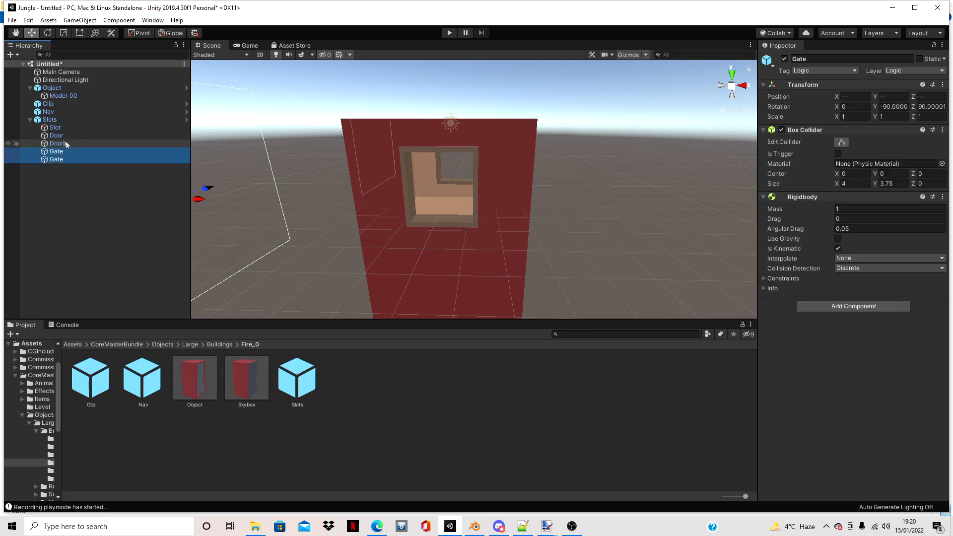
left_click(59, 143, "ctrl")
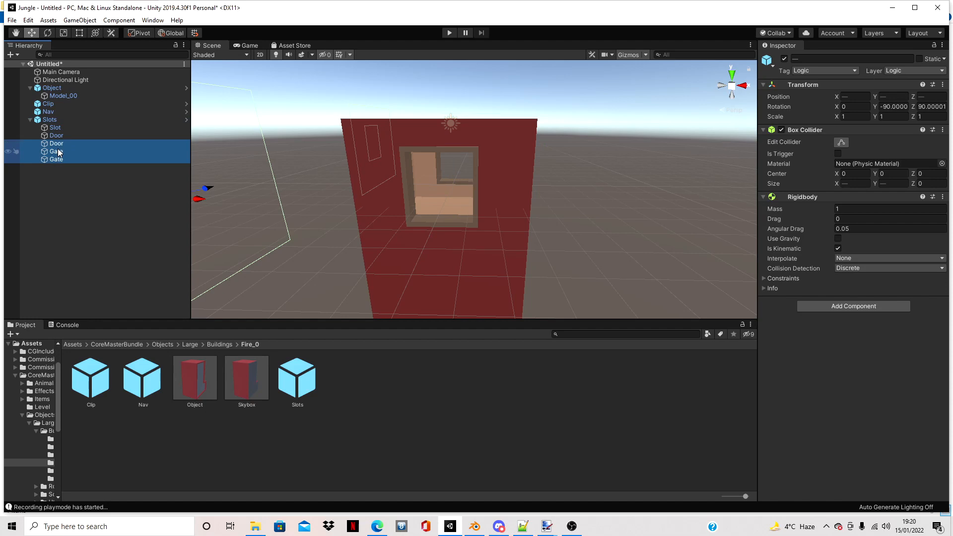
key("Delete")
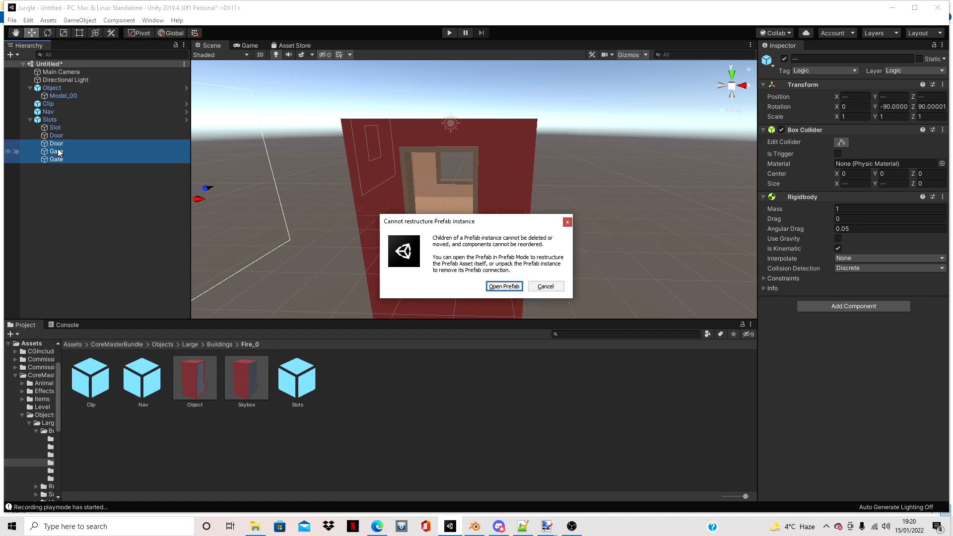
left_click(544, 286)
- Unpack the Slots prefab and delete its second Door and both Gate children
left_click(50, 120)
right_click(55, 120)
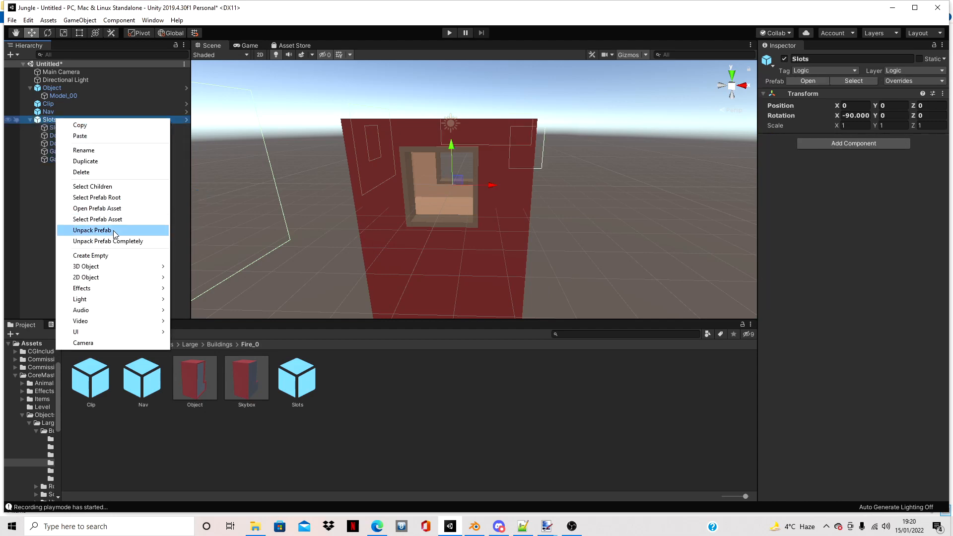
left_click(114, 230)
left_click(71, 144)
left_click(67, 159, "shift")
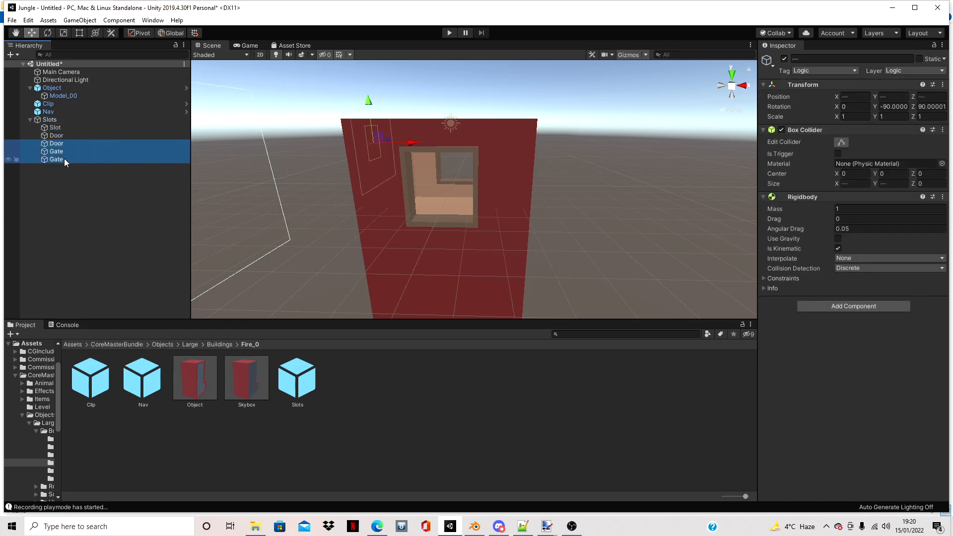
key("Delete")
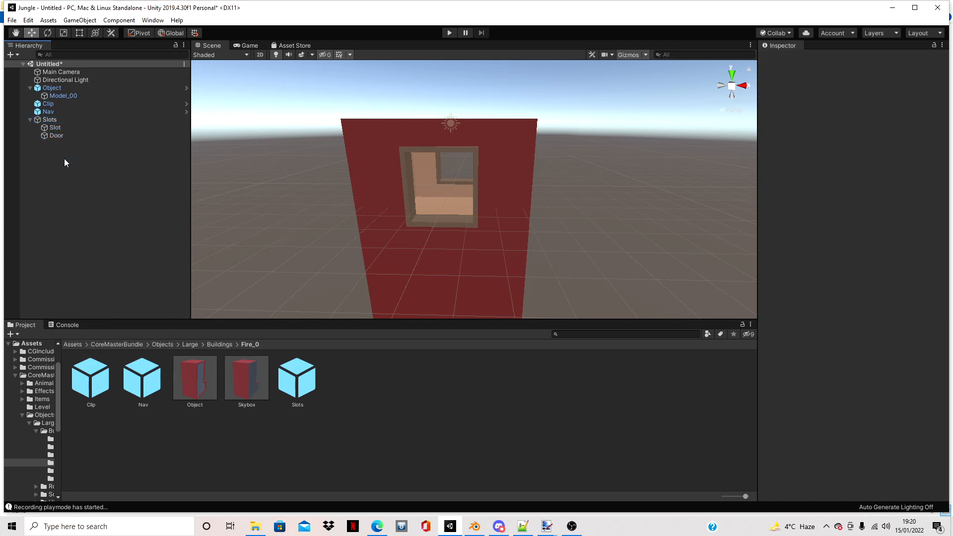
- Inspect the remaining Slot and Door children and examine where the Door sits relative to the shop model
left_click(73, 127)
left_click(76, 136)
left_click(75, 127)
left_click(89, 136)
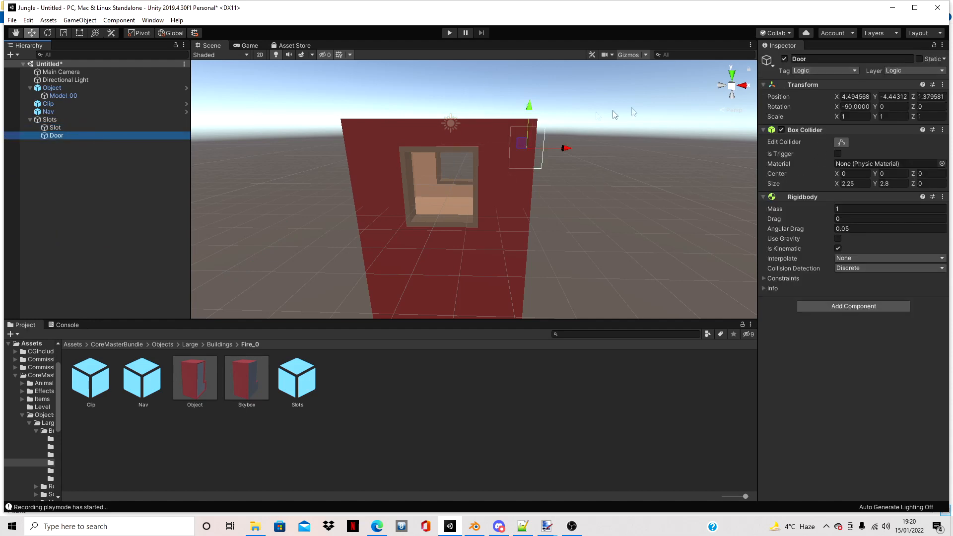
left_click_drag(576, 121, 672, 120, "alt")
right_click_drag(671, 120, 947, 175)
key("a")
key("s")
key("w")
right_click_drag(398, 285, 701, 281)
key("s")
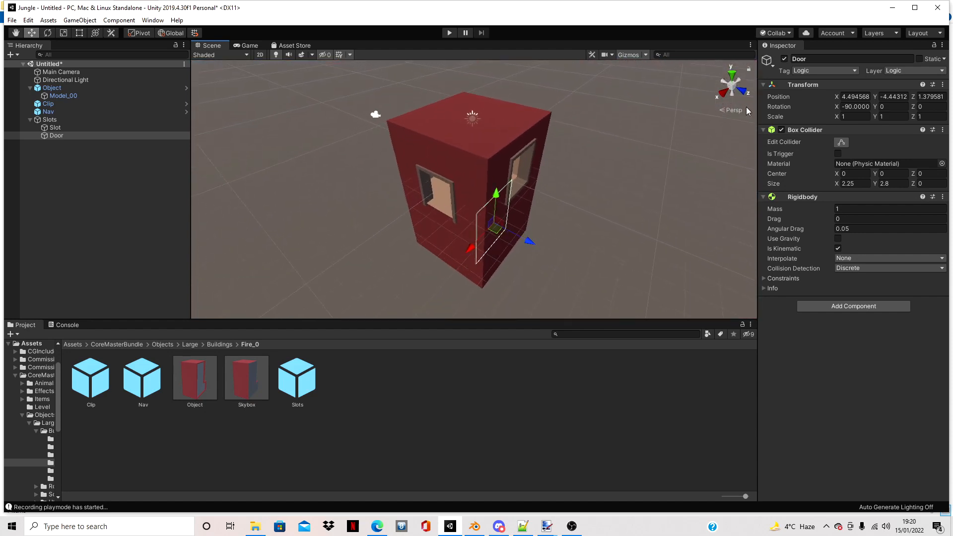
- Rotate the Door slot 90 degrees about the vertical axis, working from the orthographic top view
left_click(733, 75)
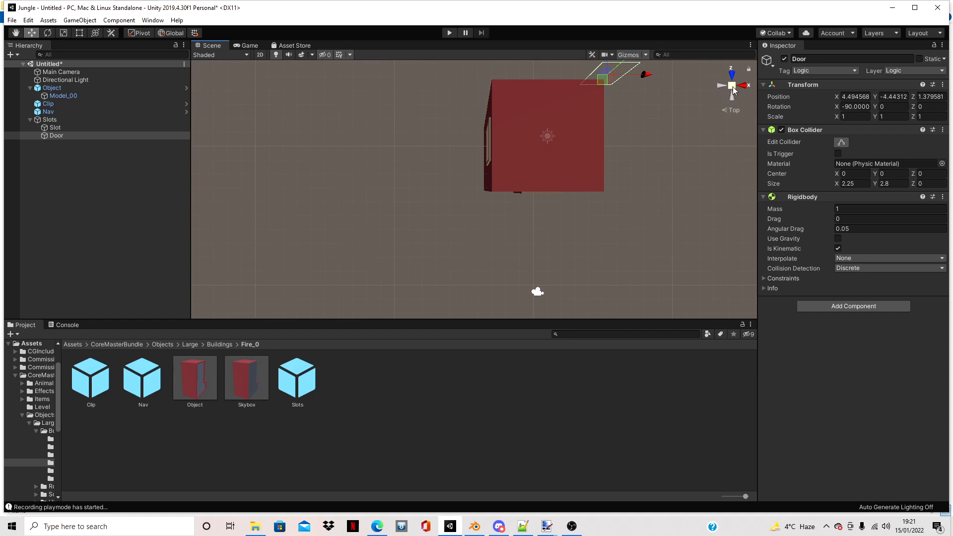
left_click(732, 89)
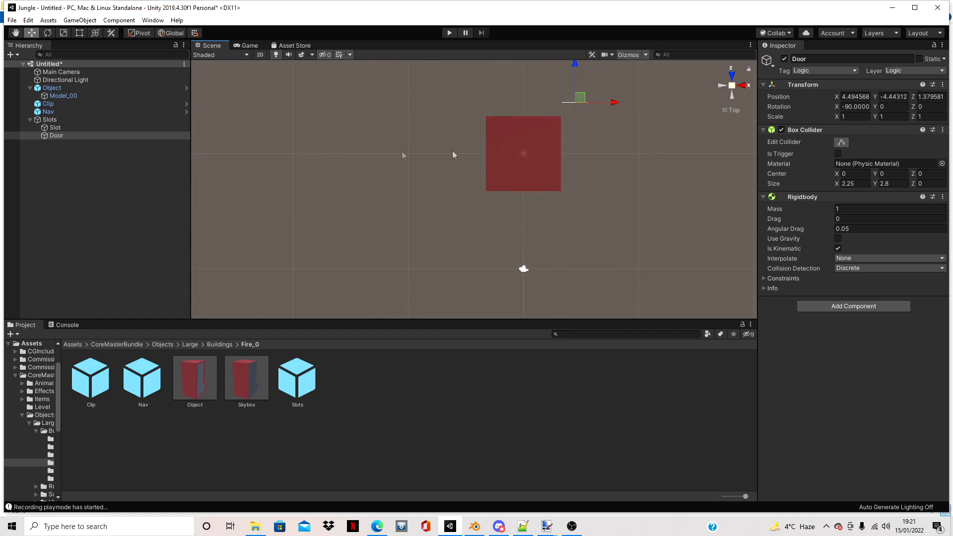
key("e")
scroll(660, 135, "up", 8)
middle_click_drag(660, 135, 630, 158)
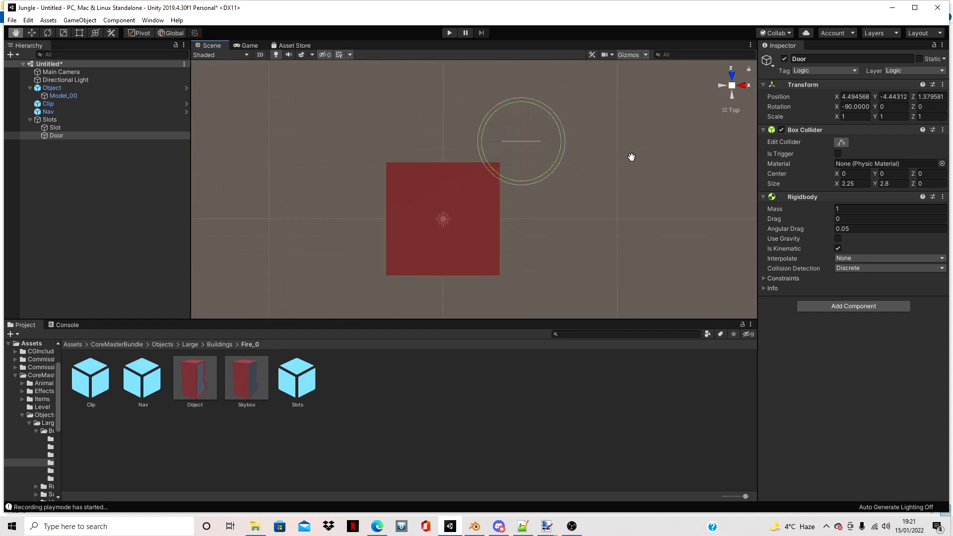
left_click_drag(531, 105, 576, 181, "ctrl")
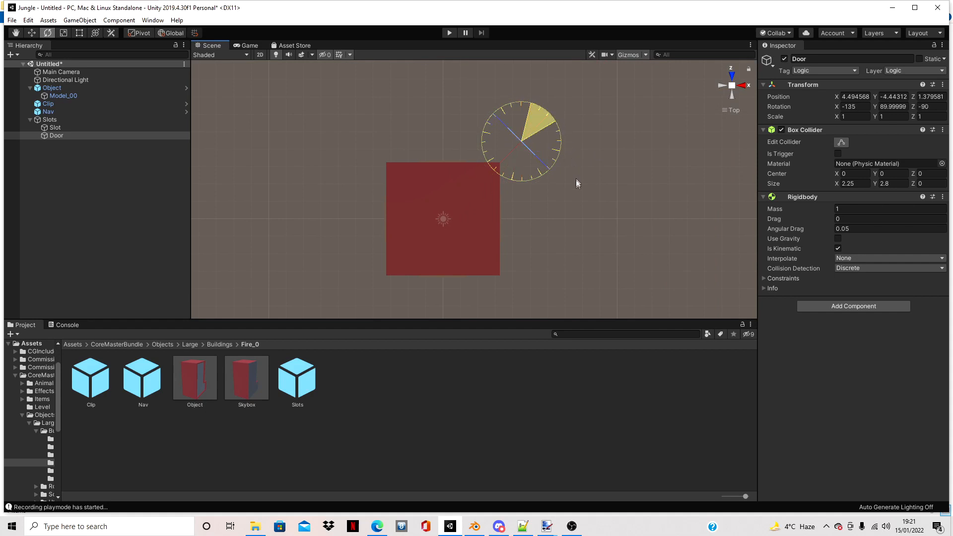
left_click_drag(566, 219, 624, 232, "ctrl")
left_click(31, 33)
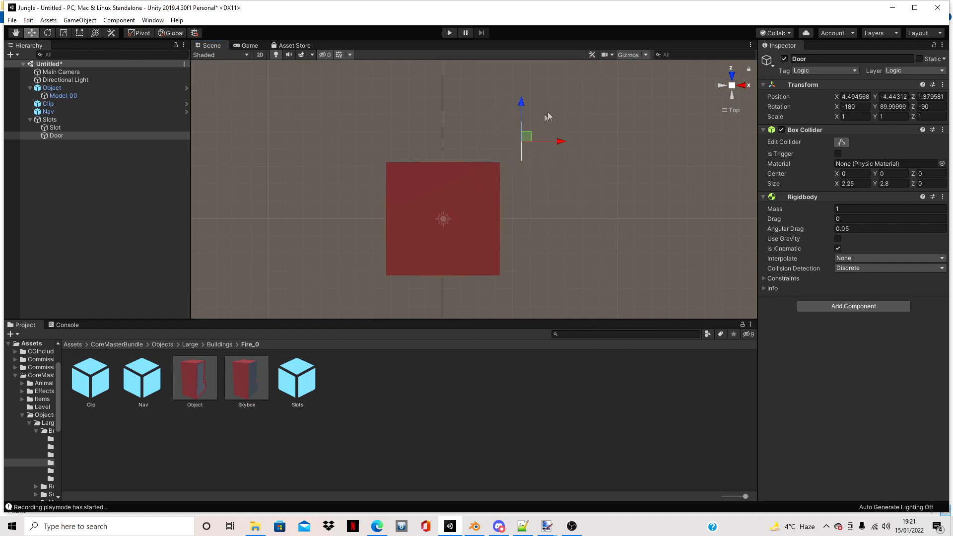
- Move the Door slot onto the shop wall with the doorway, to about X 2.99 and Y 0.06
left_click_drag(530, 108, 544, 184)
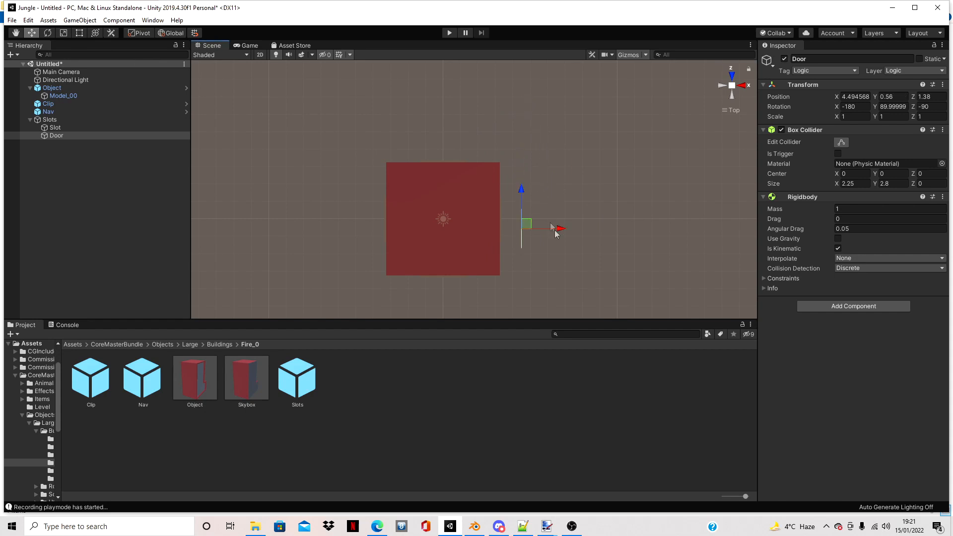
scroll(569, 246, "up", 2)
scroll(571, 249, "down", 4)
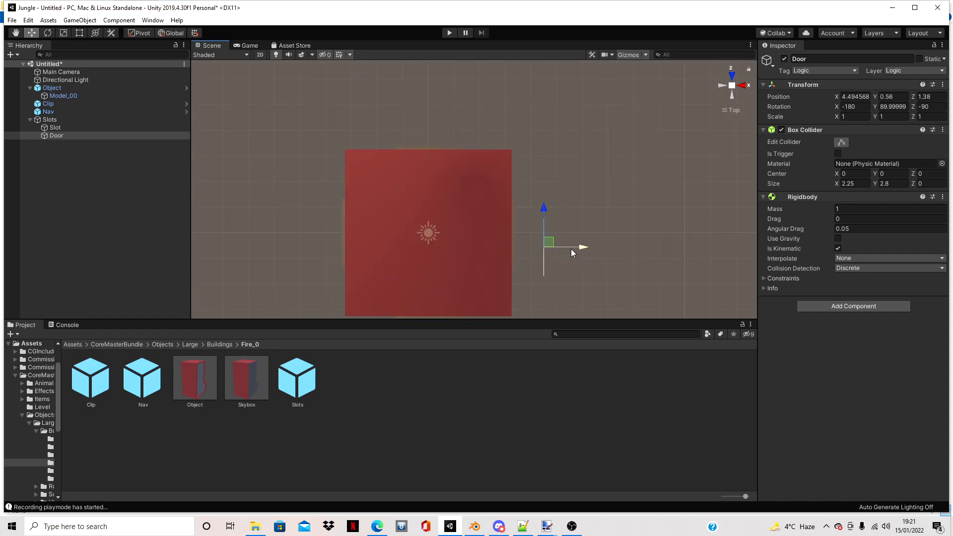
scroll(426, 208, "down", 6)
scroll(495, 283, "up", 2)
scroll(496, 287, "up", 3)
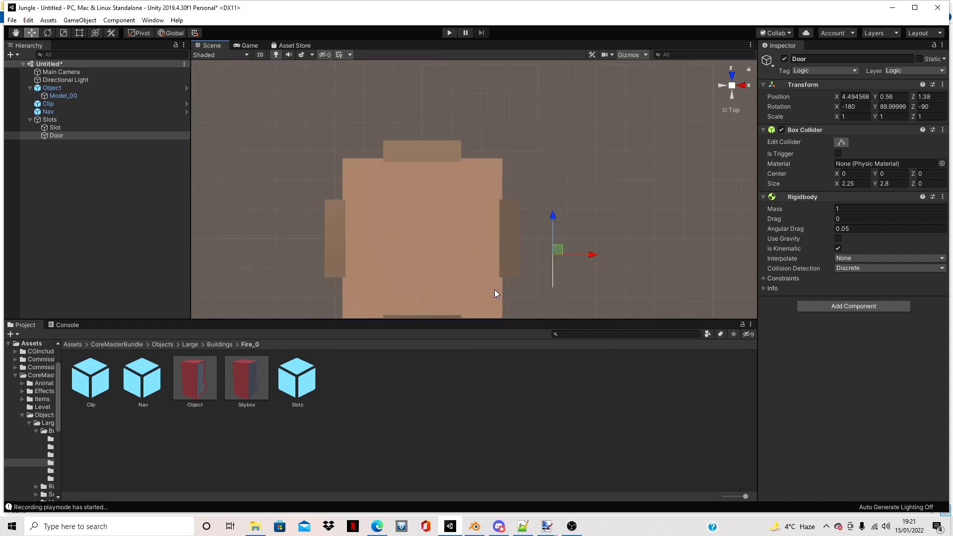
scroll(494, 288, "down", 1)
middle_click_drag(494, 288, 495, 272)
left_click_drag(539, 185, 539, 170)
left_click_drag(575, 198, 533, 198)
scroll(506, 197, "up", 1)
scroll(507, 196, "down", 1)
- Align the Door slot with the doorway opening from the right view, to about Y 0.001 and Z -0.37
left_click(742, 86)
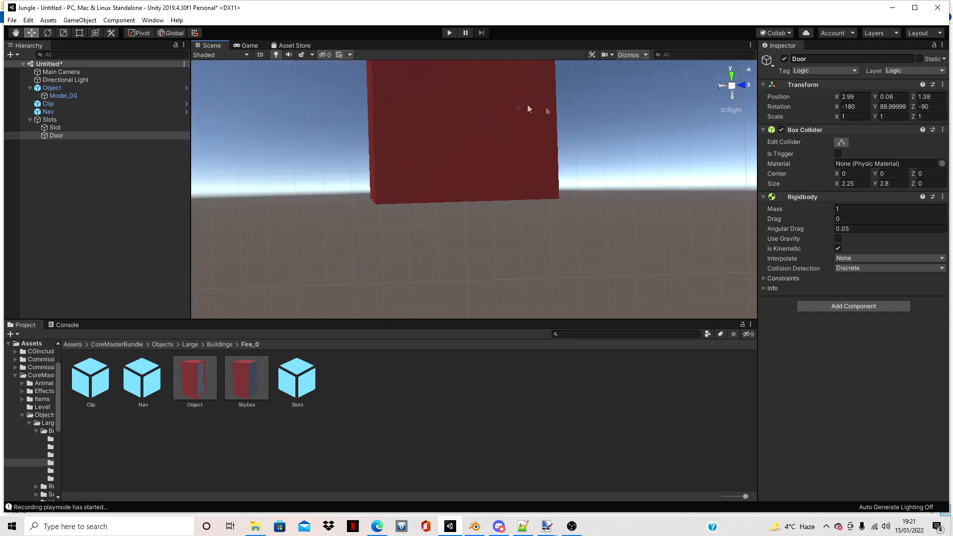
key("f")
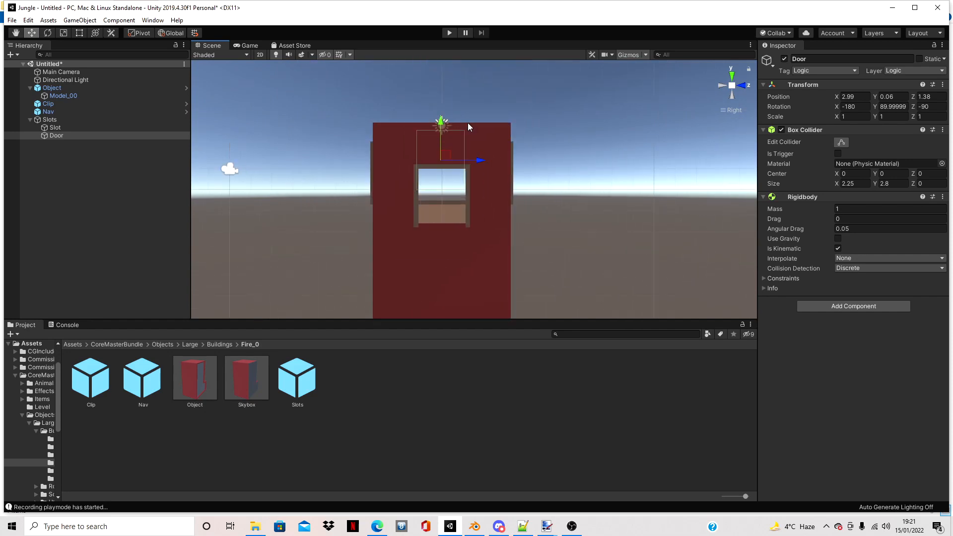
left_click_drag(427, 123, 439, 163)
scroll(432, 208, "up", 4)
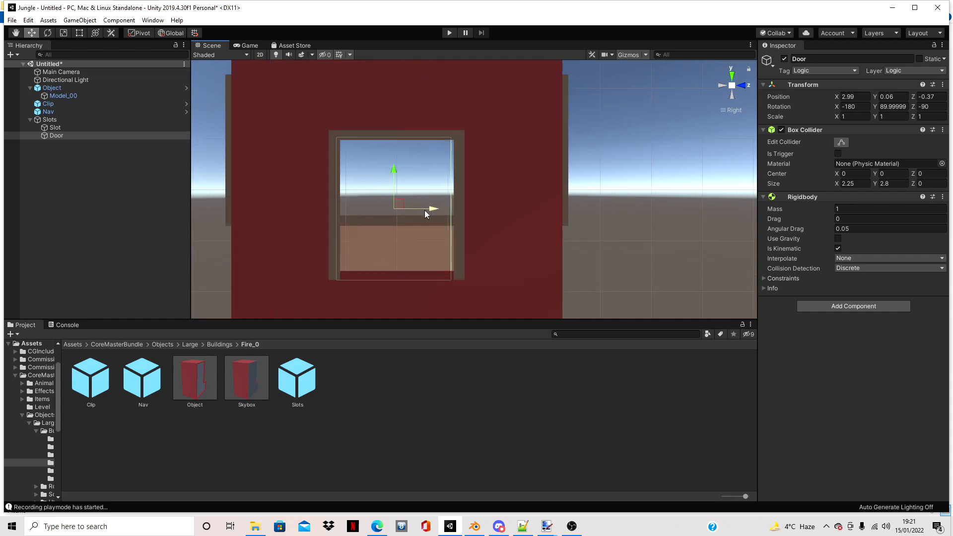
left_click_drag(434, 207, 758, 238)
scroll(439, 206, "down", 5)
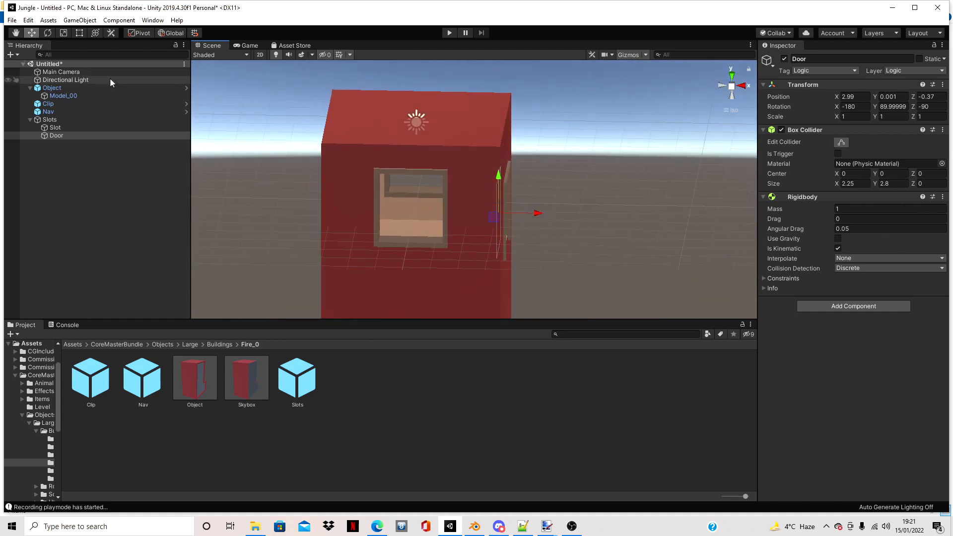
- Narrow the Slot object to a Y scale of 0.4375 and move it over the front window, to about X -0.08 and Z 0.86
left_click(98, 127)
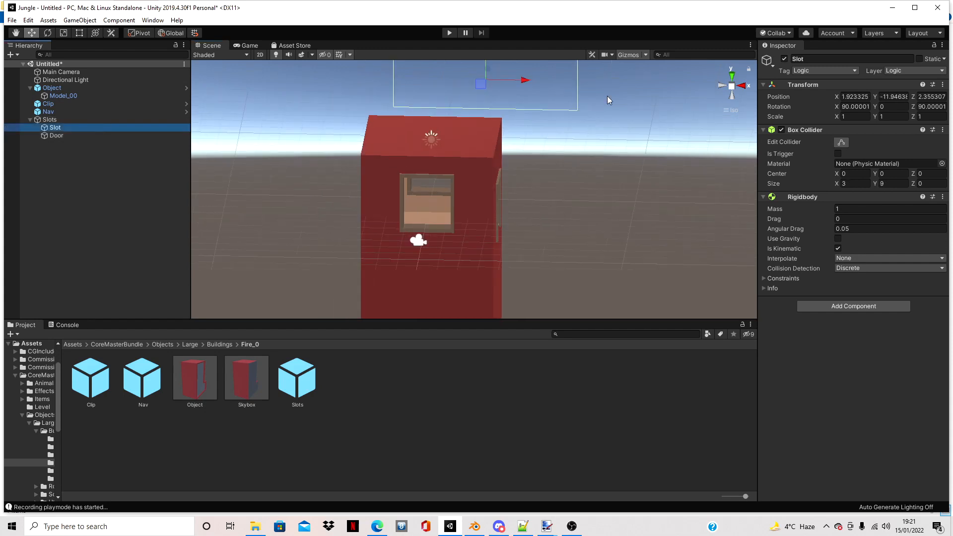
left_click_drag(607, 96, 235, 66, "alt")
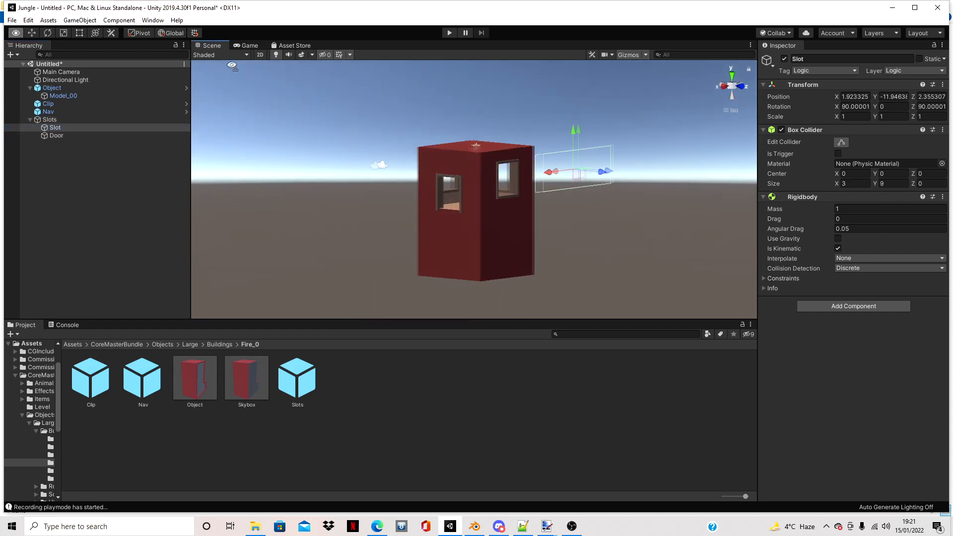
left_click(740, 86)
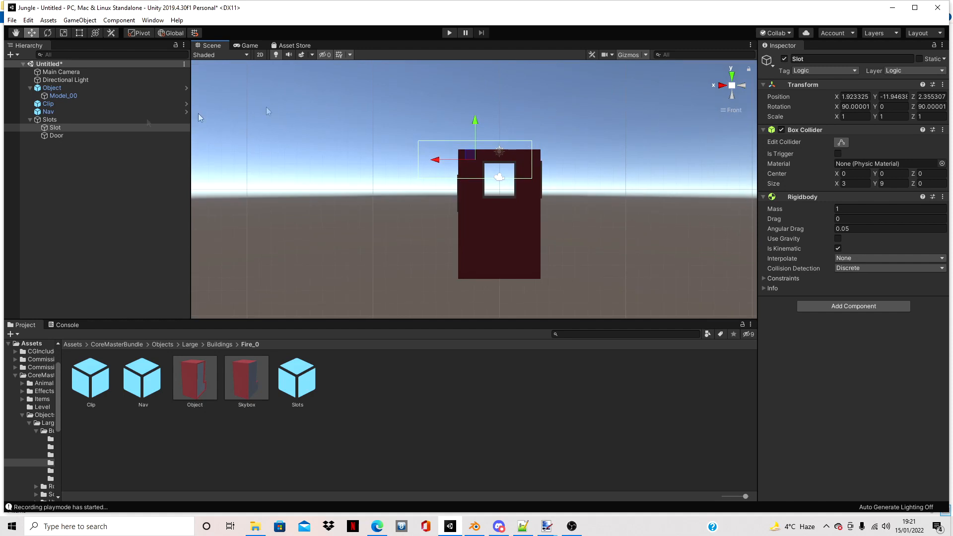
key("r")
scroll(568, 186, "up", 3)
left_click_drag(502, 147, 477, 148)
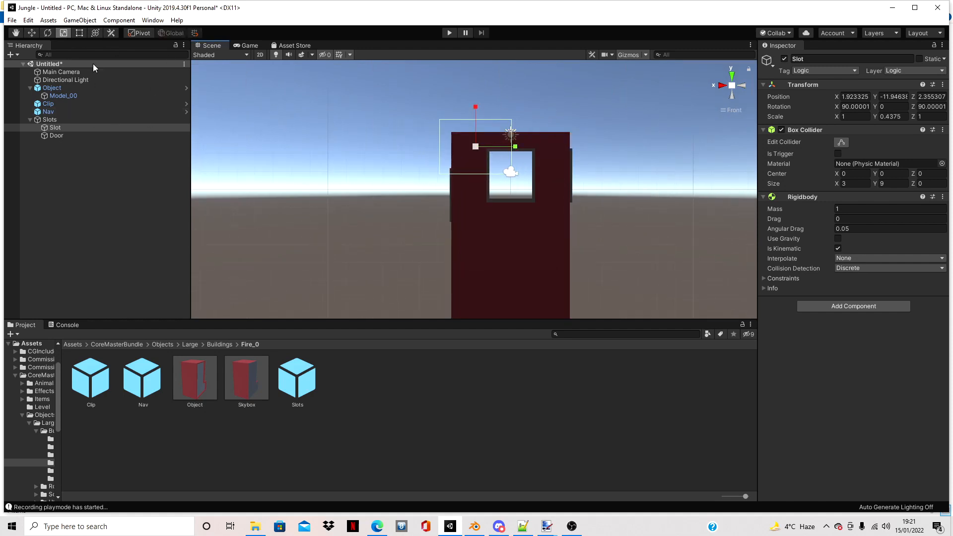
left_click(31, 33)
scroll(475, 114, "up", 2)
left_click_drag(476, 99, 481, 138)
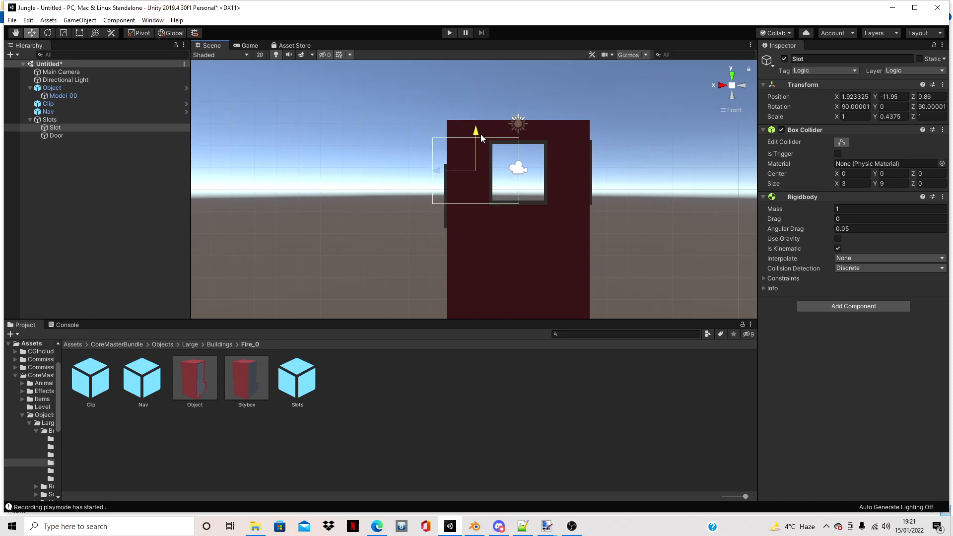
left_click_drag(449, 175, 490, 178)
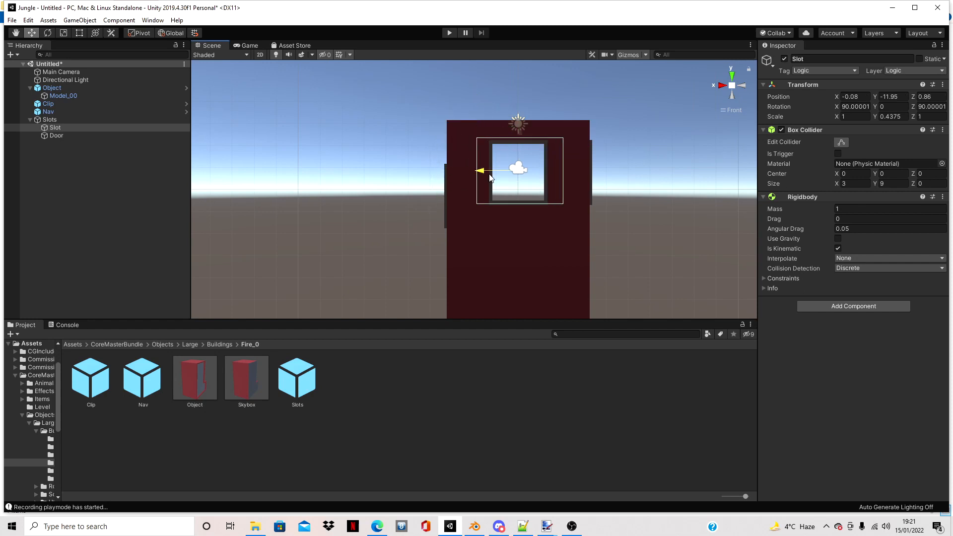
- Fit the Slot to the front window frame with scale about X 0.9, Y 0.27, centred at X 0, Z 0.78
left_click(63, 32)
scroll(639, 160, "up", 2)
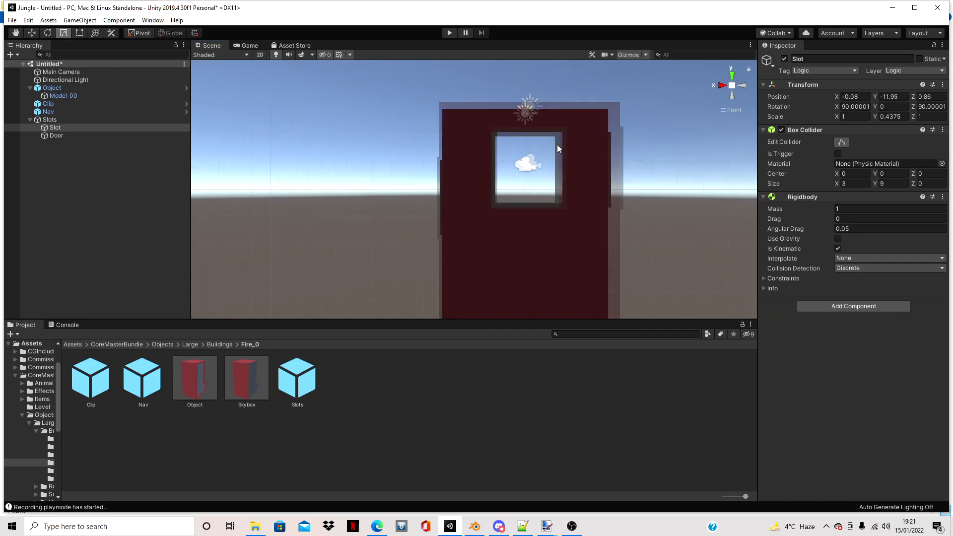
left_click_drag(524, 127, 524, 133)
key("w")
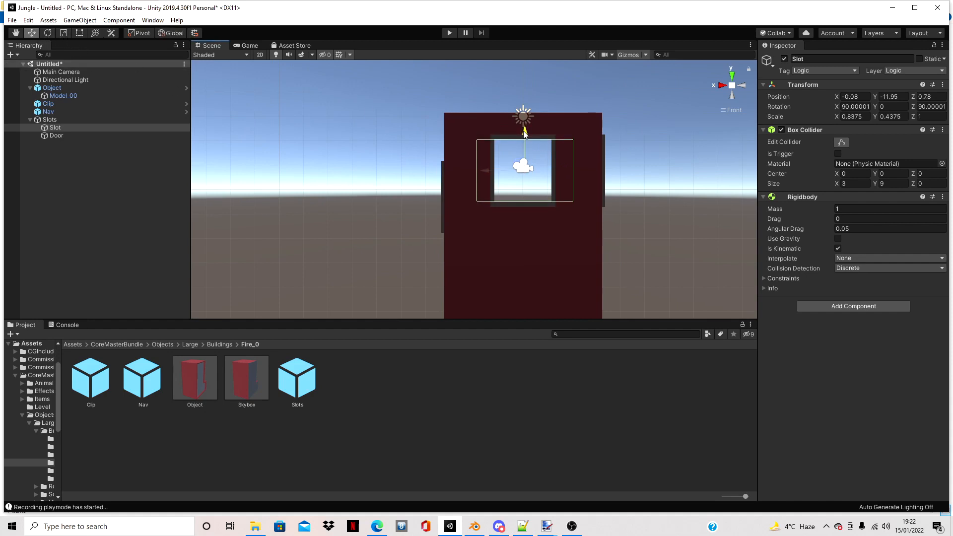
key("r")
left_click_drag(527, 132, 525, 130)
left_click_drag(565, 170, 497, 171)
left_click(35, 32)
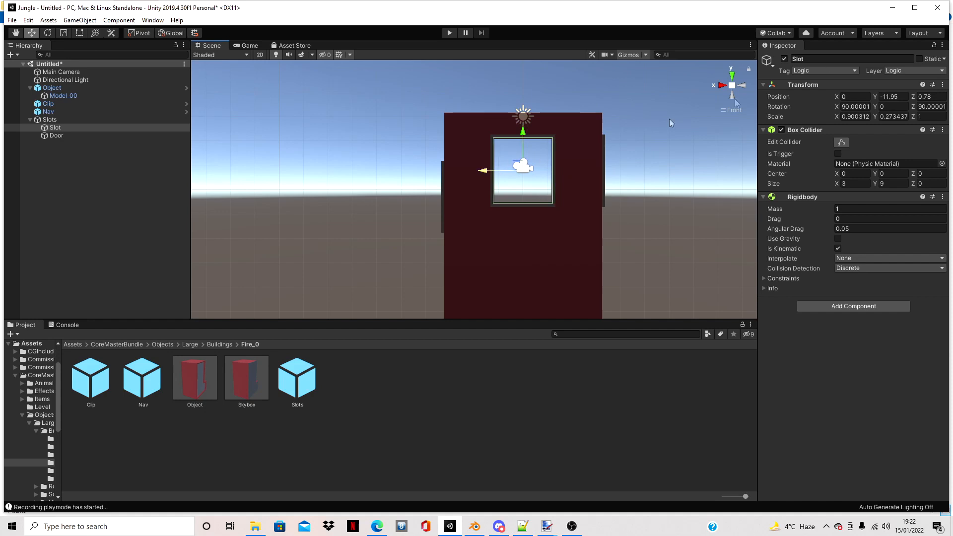
- Move the Slot into the window's wall in the top view, to Y -2.95
left_click(732, 76)
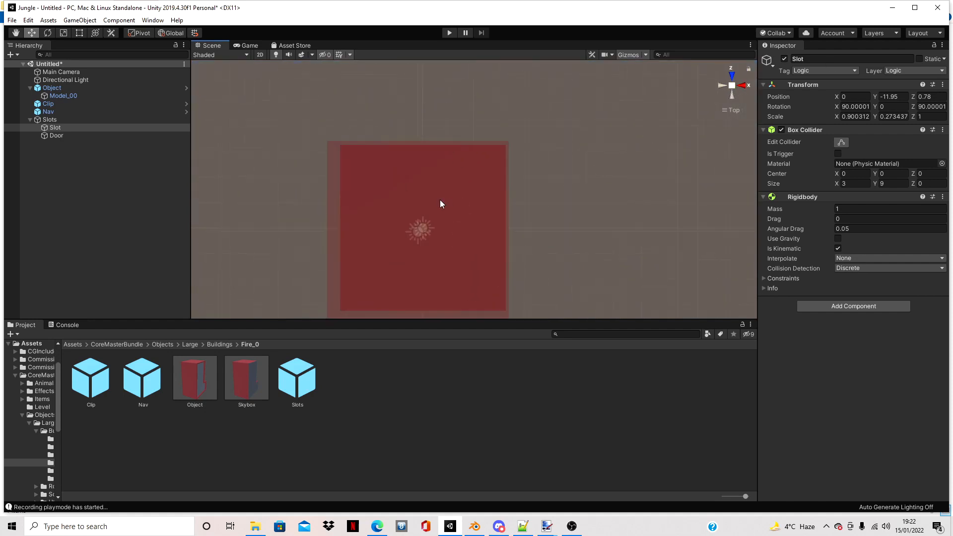
scroll(440, 203, "up", 5)
scroll(439, 200, "down", 5)
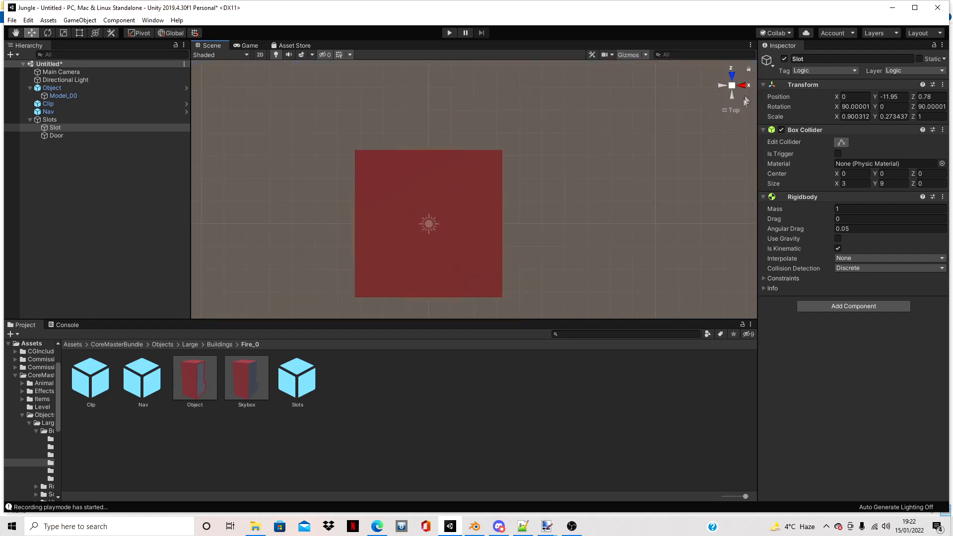
scroll(532, 180, "up", 1)
middle_click_drag(531, 181, 585, 155)
right_click_drag(585, 156, 644, 532)
left_click(734, 92)
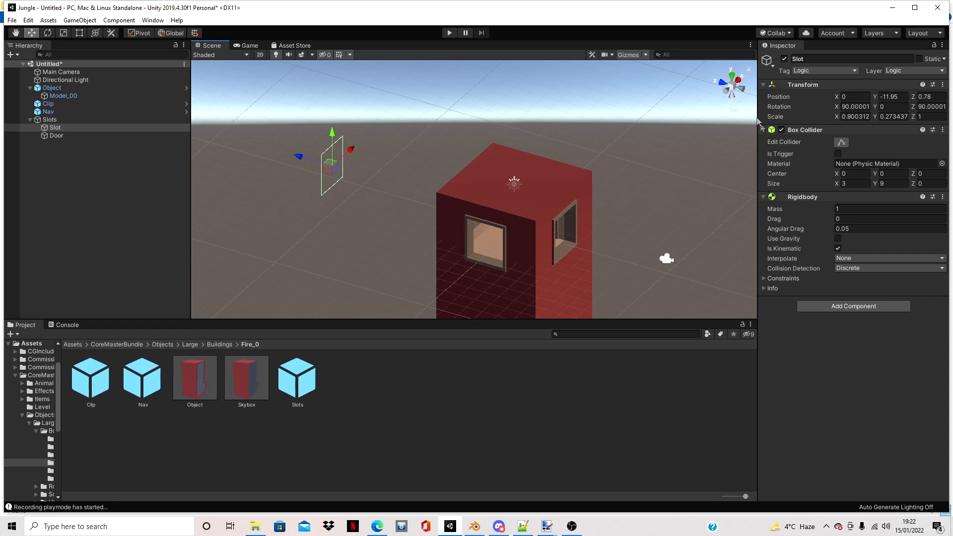
left_click(732, 75)
scroll(531, 186, "down", 4)
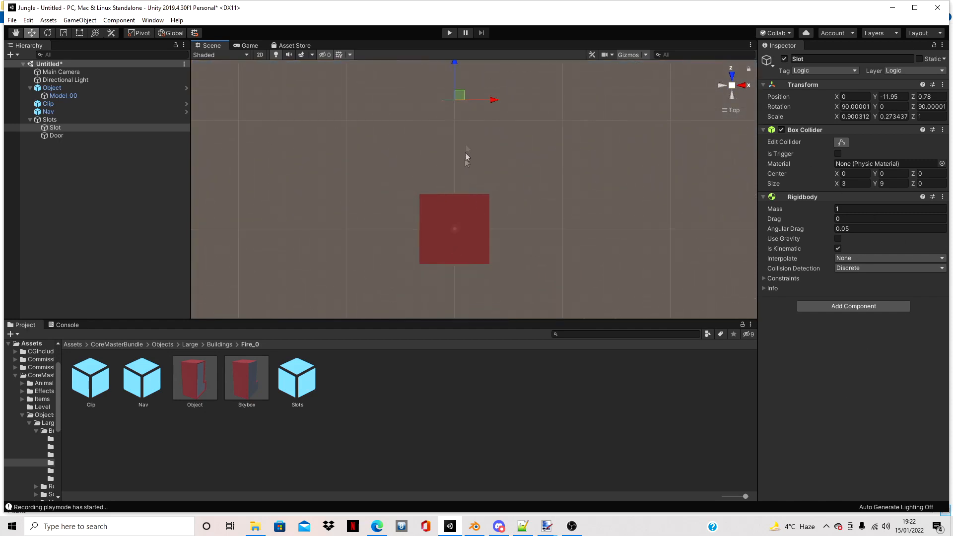
left_click_drag(465, 74, 463, 167)
scroll(516, 239, "up", 5)
scroll(457, 273, "up", 3)
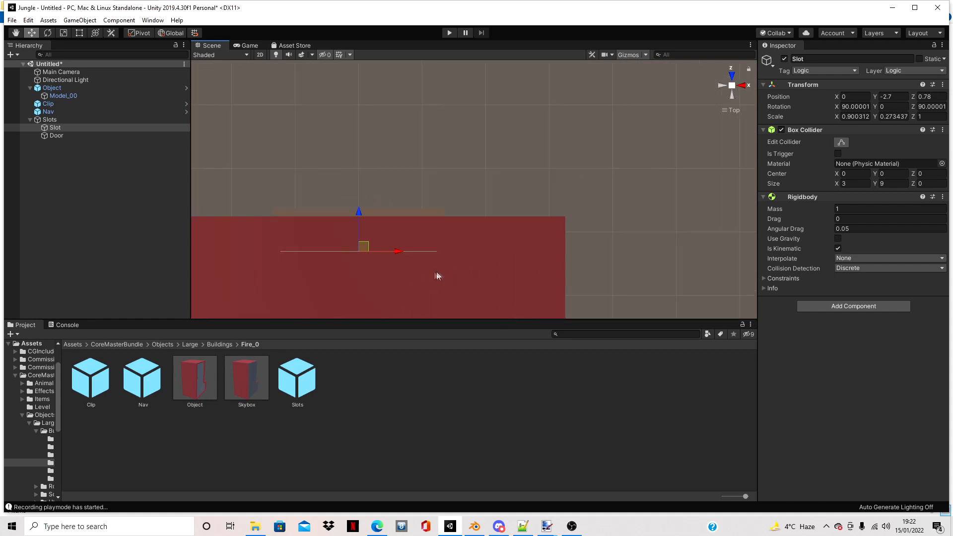
left_click_drag(344, 230, 346, 204)
- Duplicate the Slot object and rename the copy as Slot
scroll(343, 218, "down", 3)
key("r")
key("e")
middle_click_drag(409, 231, 502, 120)
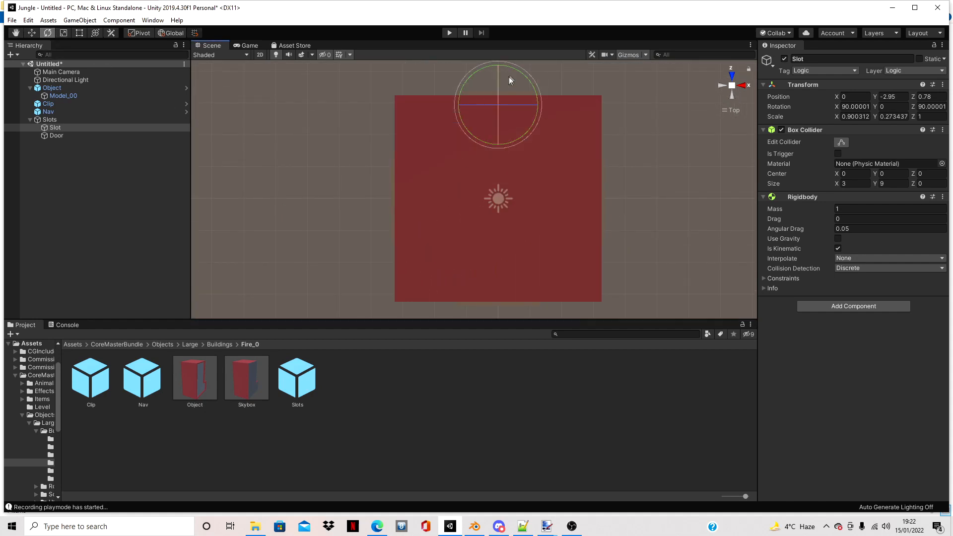
left_click(58, 128)
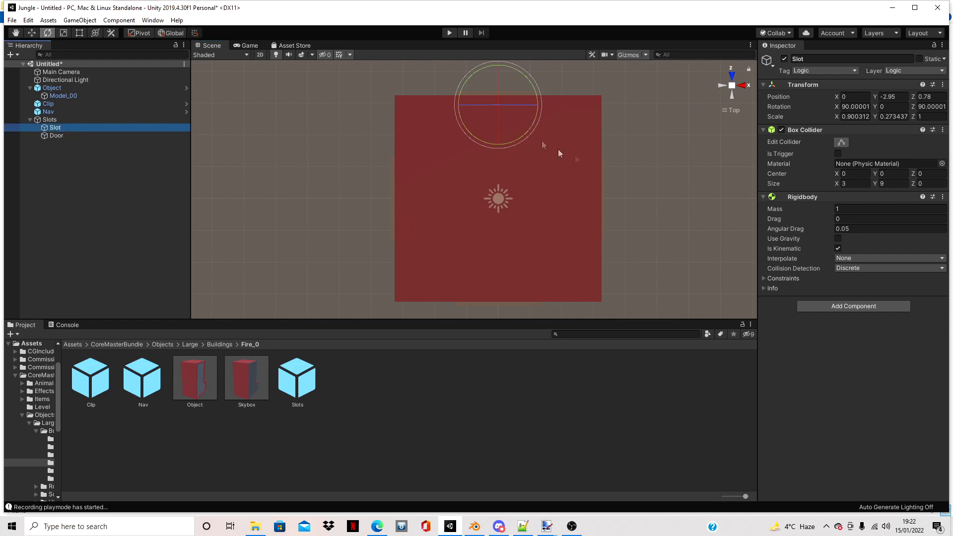
key("ctrl+d")
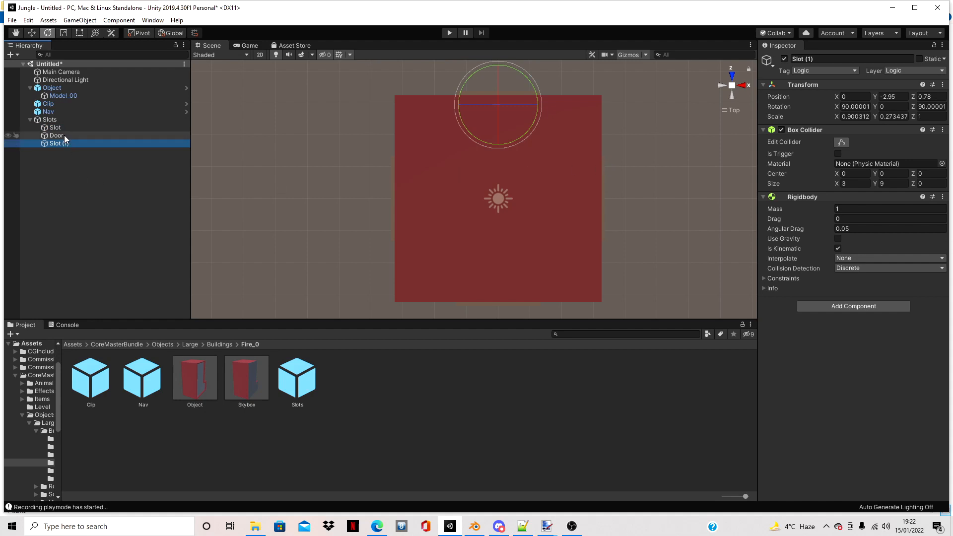
key("F2")
type("Slot")
key("Return")
- Rotate the copied Slot 90 degrees about the vertical axis and move it to the window opposite the Door, at about X -3, Y 0.05
left_click_drag(510, 74, 588, 219)
left_click(32, 32)
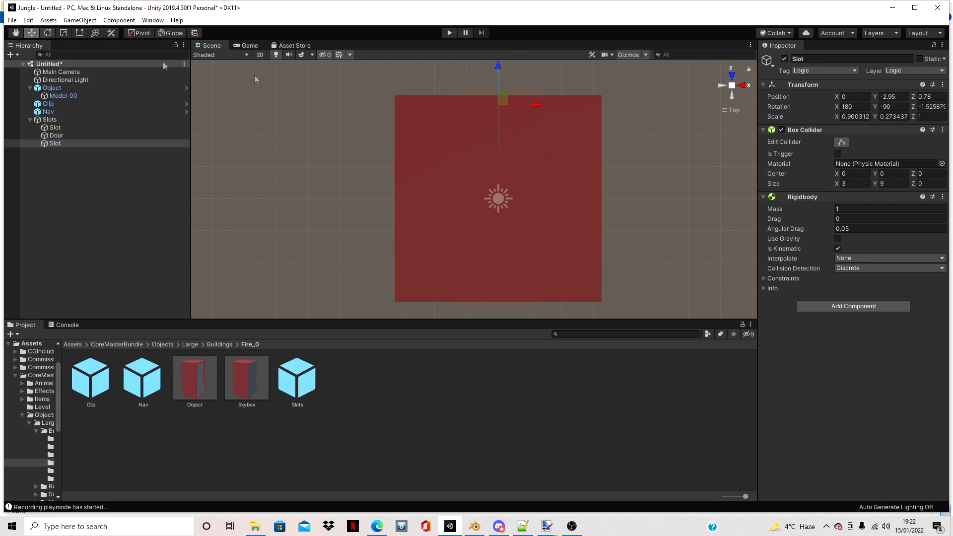
left_click_drag(501, 70, 442, 201)
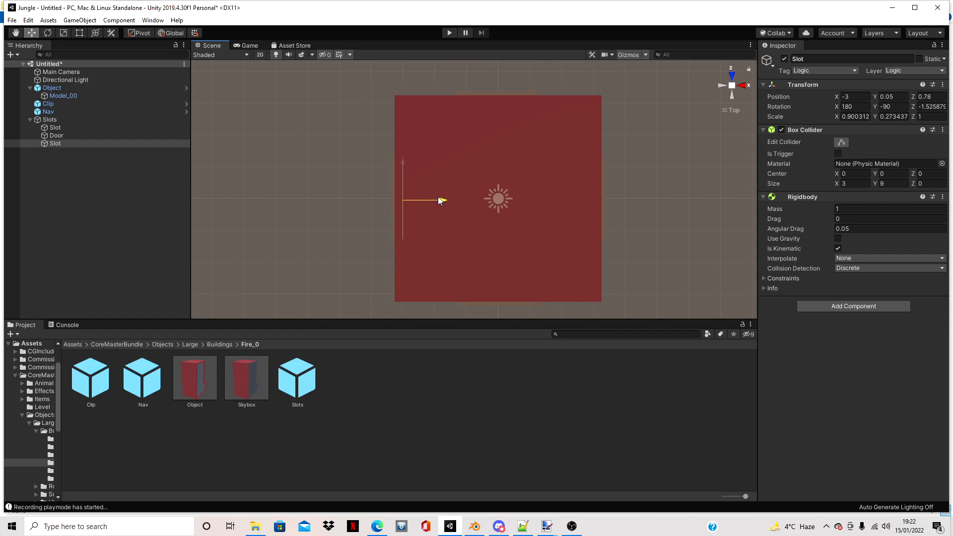
left_click_drag(440, 200, 440, 515, "alt")
right_click_drag(439, 516, 460, 54)
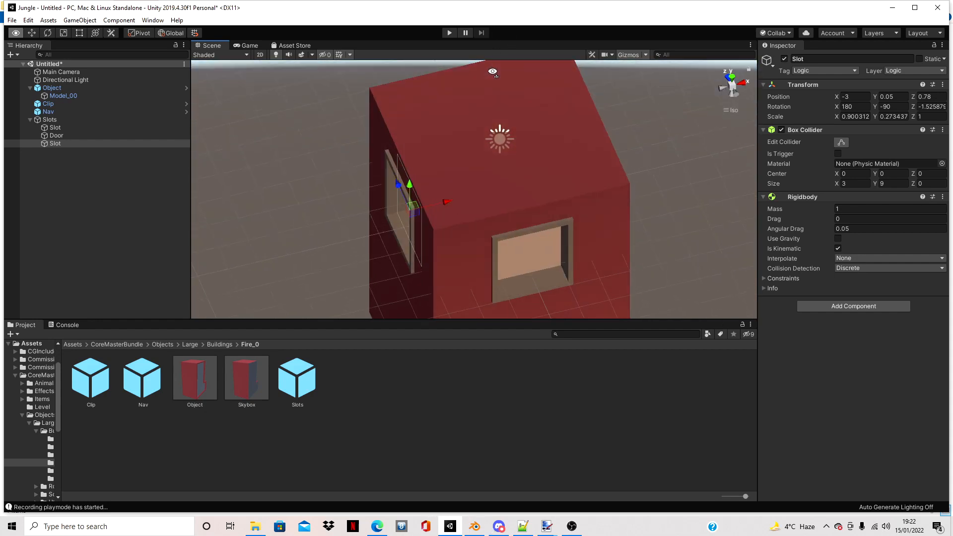
- Duplicate the first Slot again and name this copy Slot
left_click(732, 78)
left_click(68, 127)
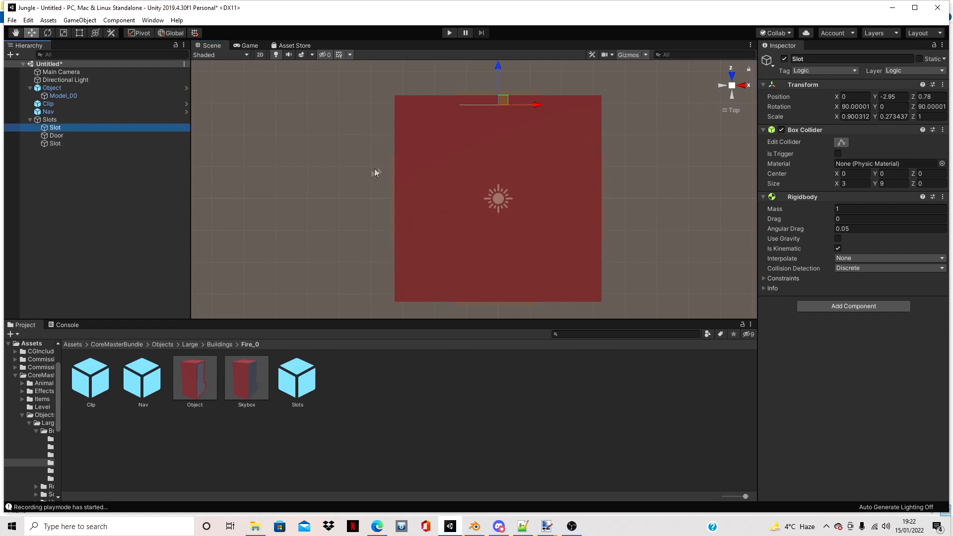
key("ctrl+d")
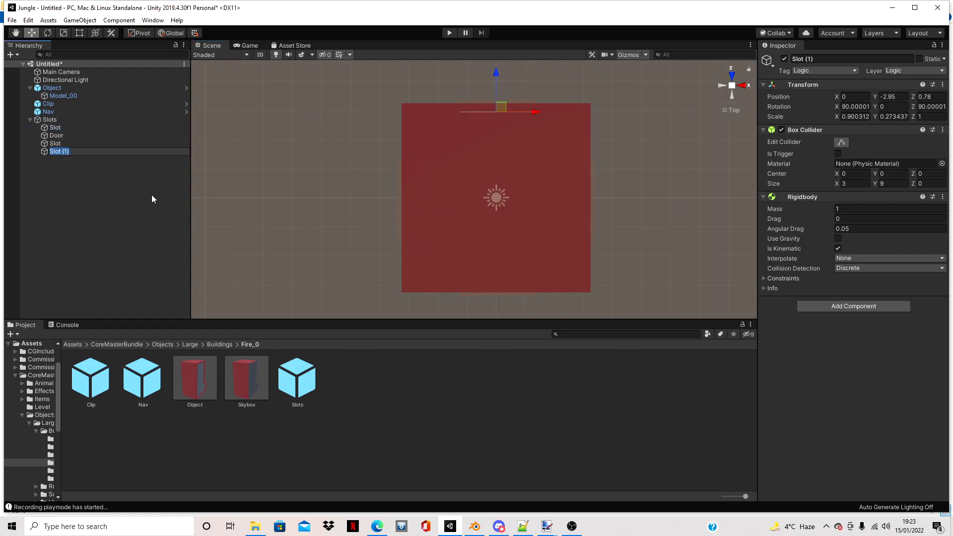
type("Slot")
key("Return")
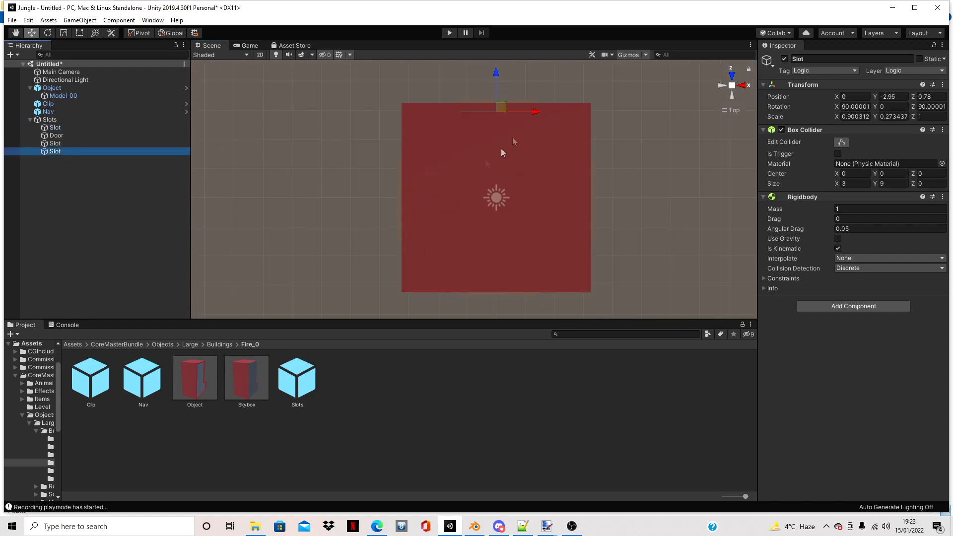
- Move the newest Slot to the window in the opposite wall, at Y 3.05, and check it from inside the shop
left_click_drag(506, 71, 478, 74)
left_click(732, 87)
right_click_drag(641, 180, 613, 188)
key("d")
key("w")
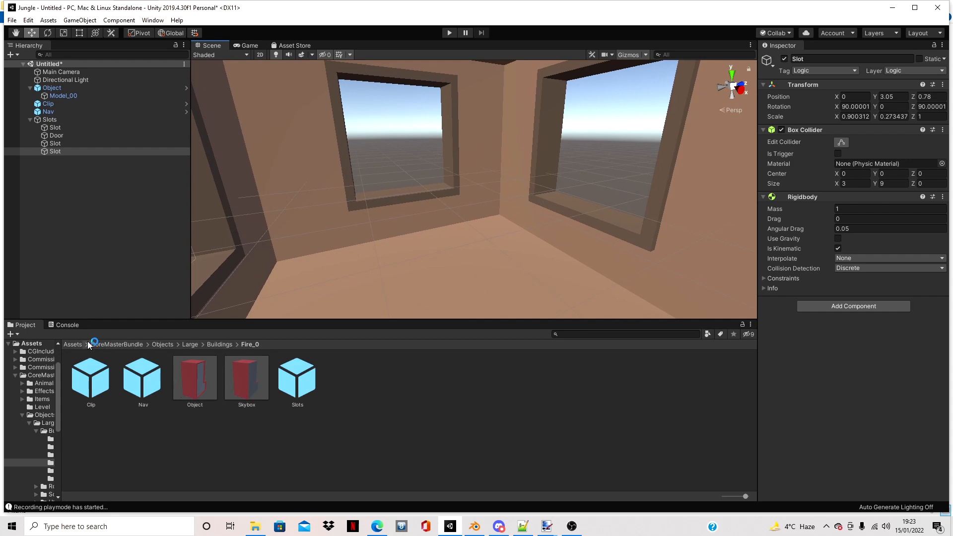
- Save the Slots object as a prefab in the Assets/Tutorial/Objects/Tutorial_Shop_00 folder
left_click(72, 344)
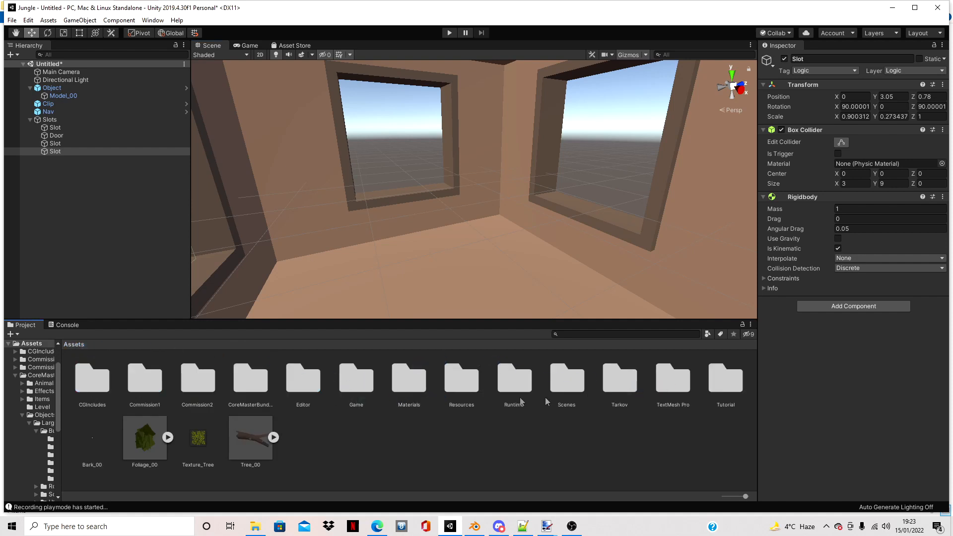
double_click(735, 378)
double_click(100, 387)
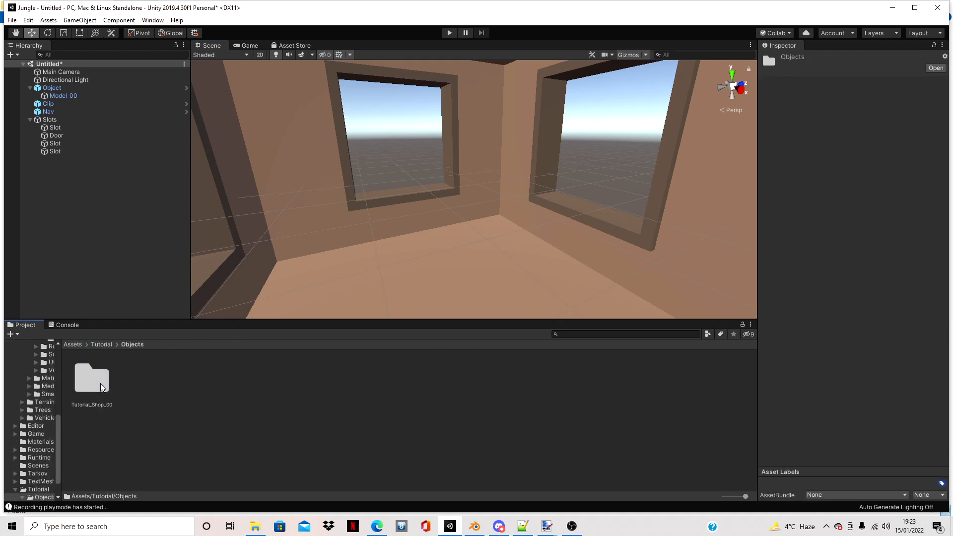
double_click(100, 387)
left_click_drag(50, 119, 364, 413)
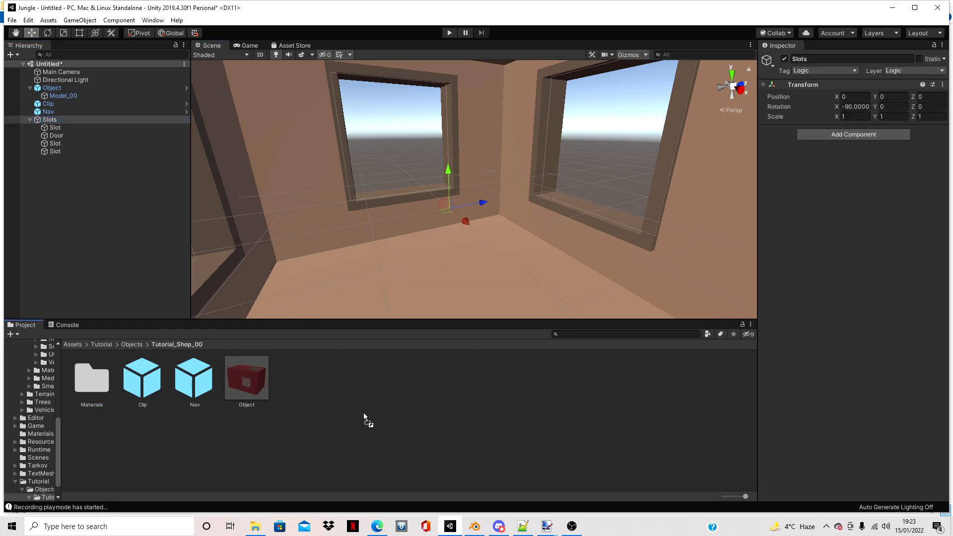
- Clear the selection and return to the Assets/Tutorial/Objects folder
left_click(383, 122)
scroll(383, 239, "down", 10)
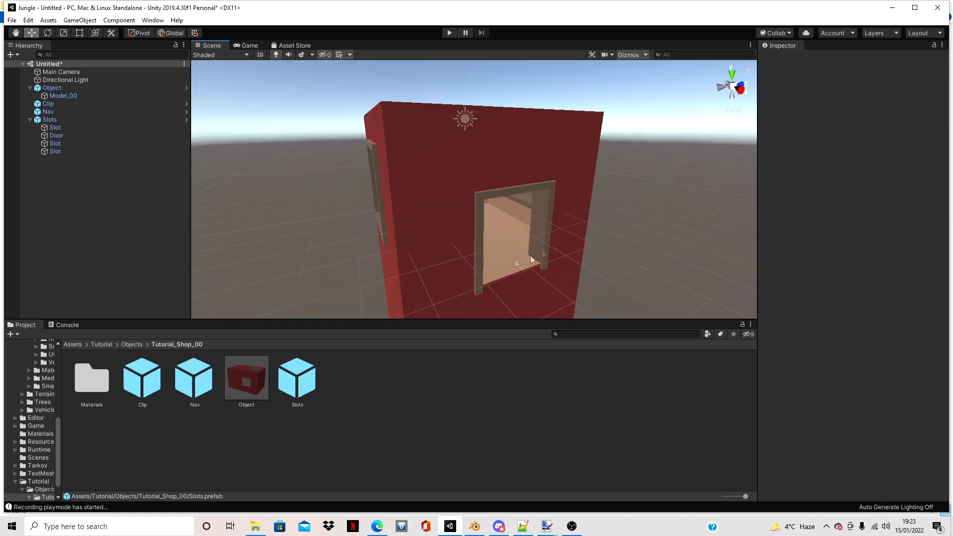
left_click(132, 344)
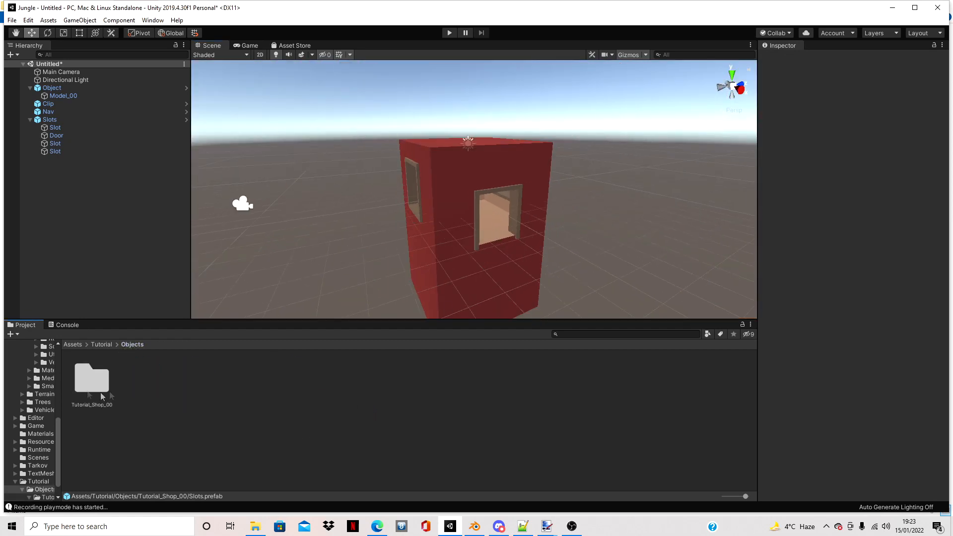
- Grab the contents of the Tutorial_Shop_00 folder with Unturned's Bundle Tool
left_click(83, 391)
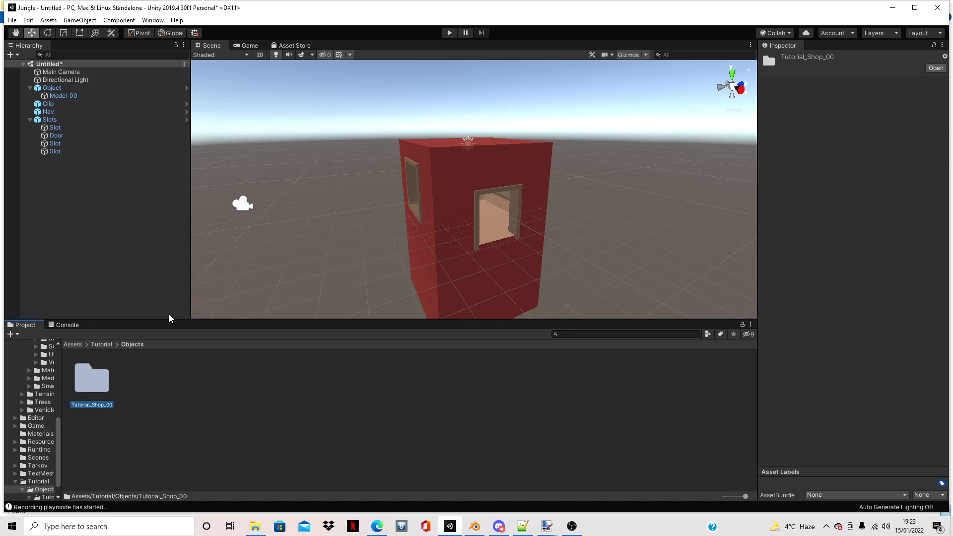
left_click(158, 20)
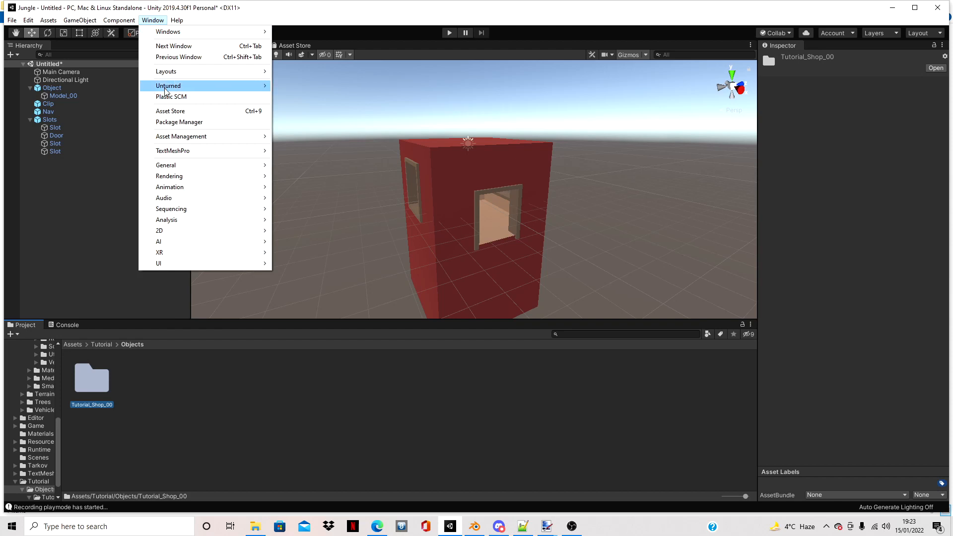
mouse_move(165, 89)
left_click(292, 86)
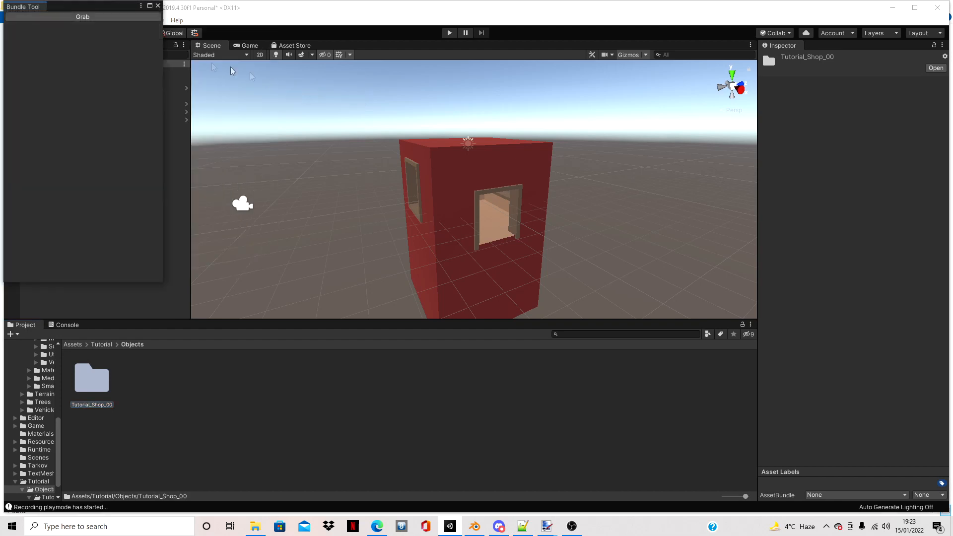
left_click(93, 18)
- Bundle the grabbed assets as Tutorial_Shop_00.unity3d, choosing the Tutorial_Shop_00 folder in Tarkov's Bundles/Objects as the save location
left_click(100, 157)
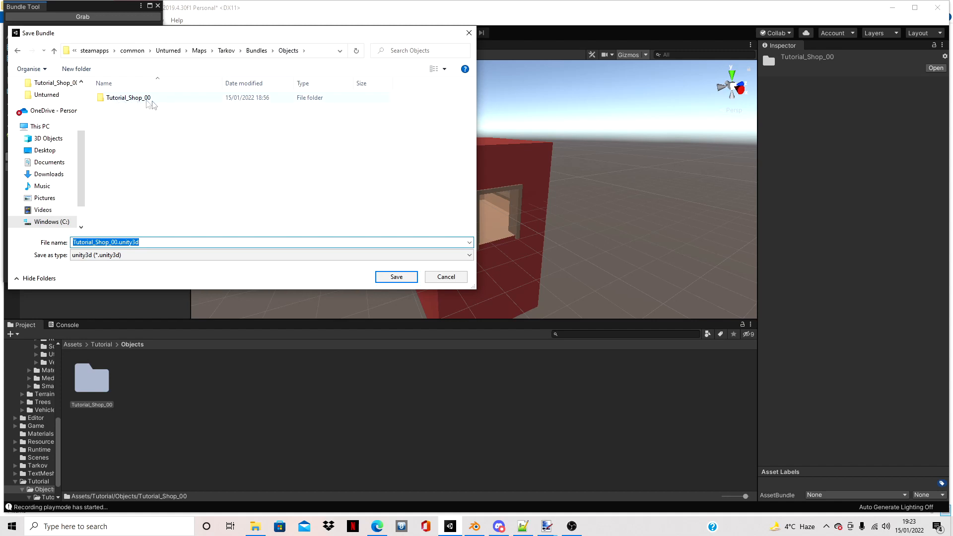
left_click(148, 101)
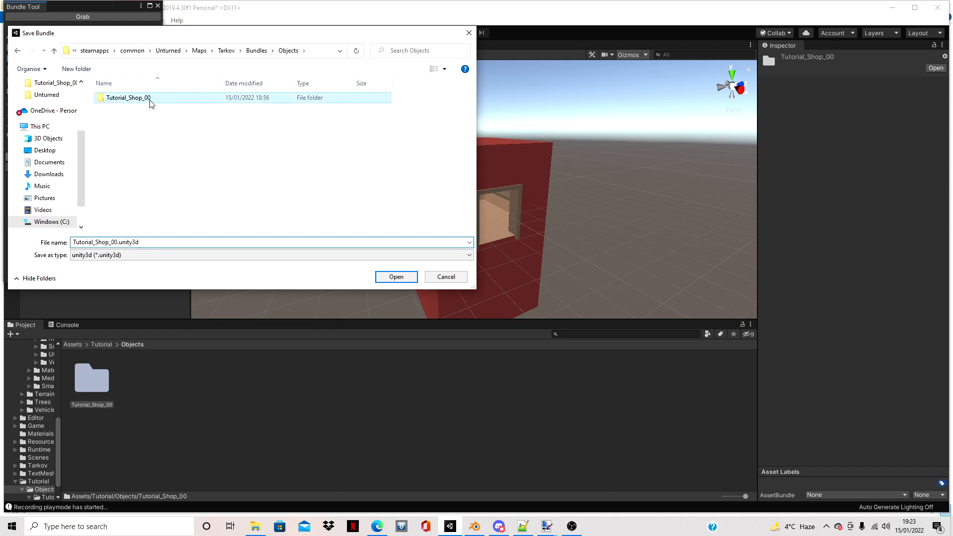
left_click(396, 278)
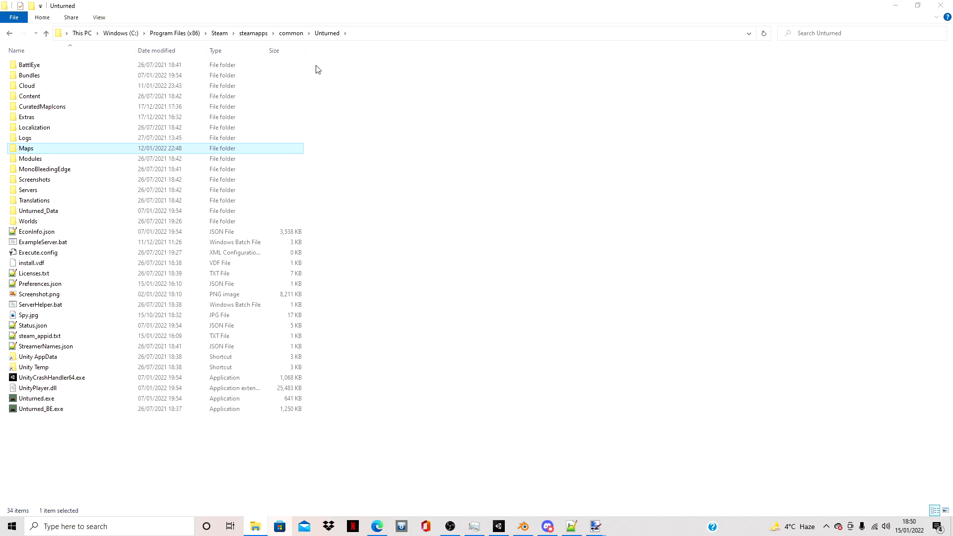
- In File Explorer, go from the Unturned folder to the Bundles folder of the Tarkov map
double_click(62, 150)
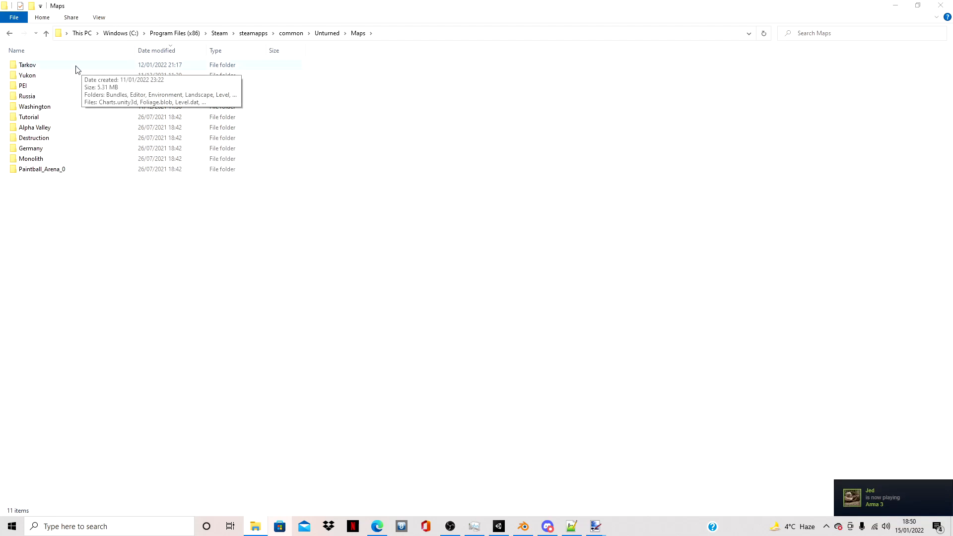
double_click(88, 69)
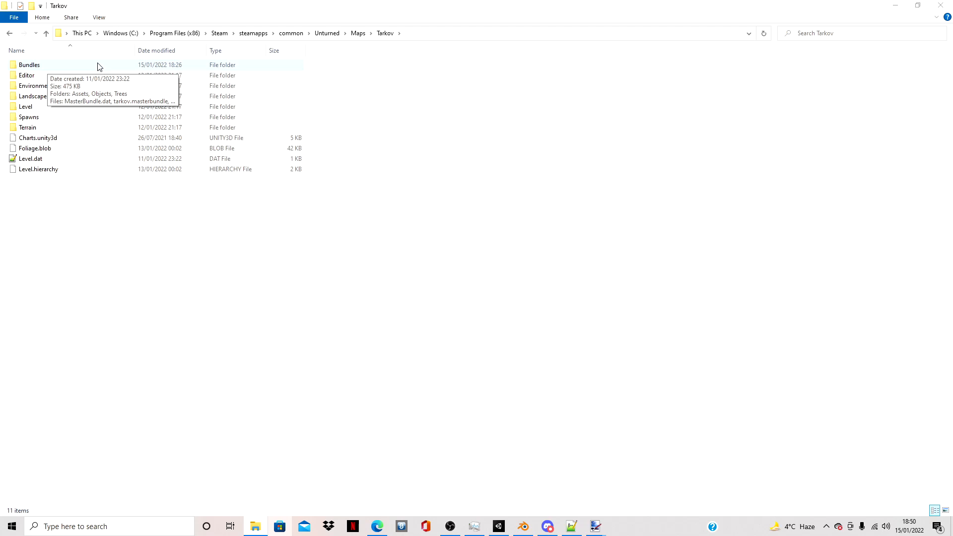
double_click(94, 66)
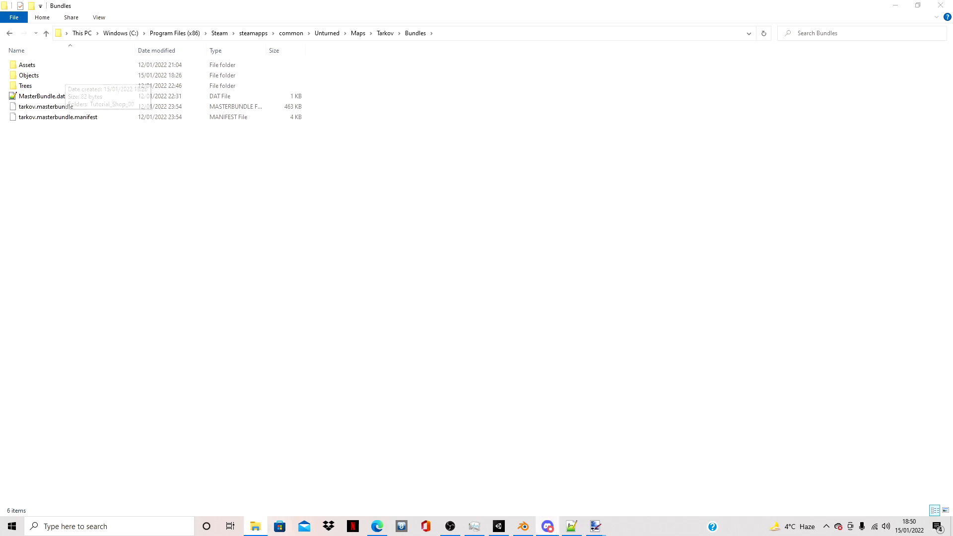
- Switch to Unity and look inside the Assets/Tutorial/Objects/Tutorial_Shop_00 folder
left_click(499, 527)
left_click(131, 344)
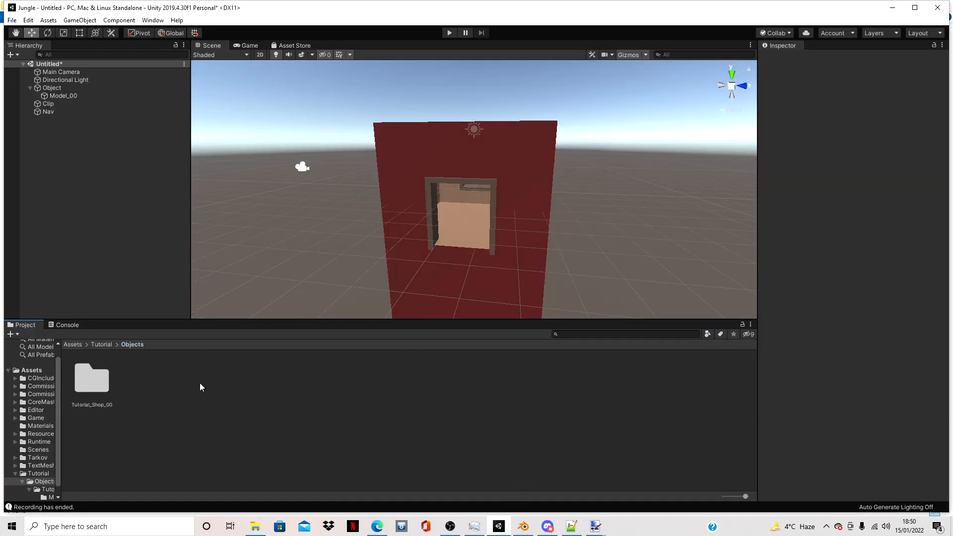
double_click(109, 373)
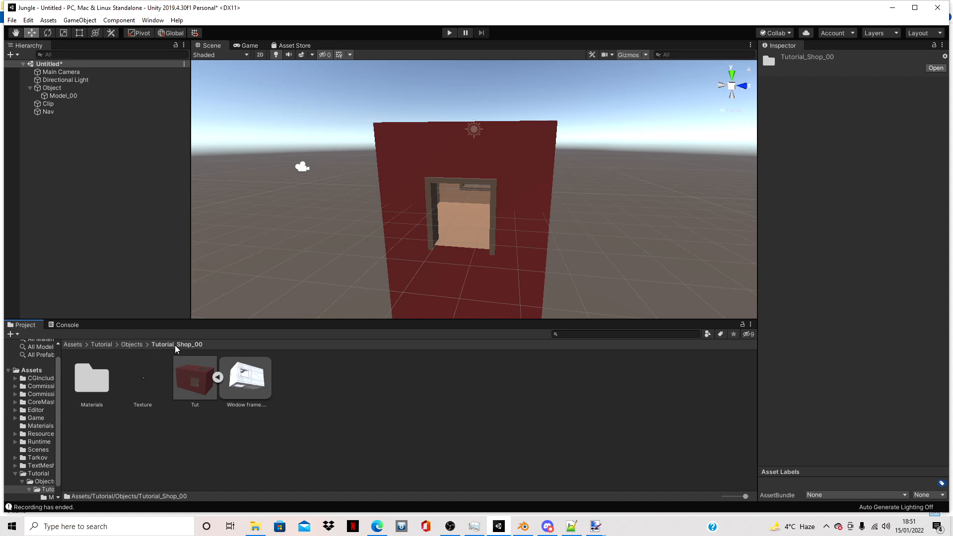
- Switch to File Explorer and delete all files in the Tarkov map's Bundles/Objects/Tutorial_Shop_00 folder
left_click(255, 526)
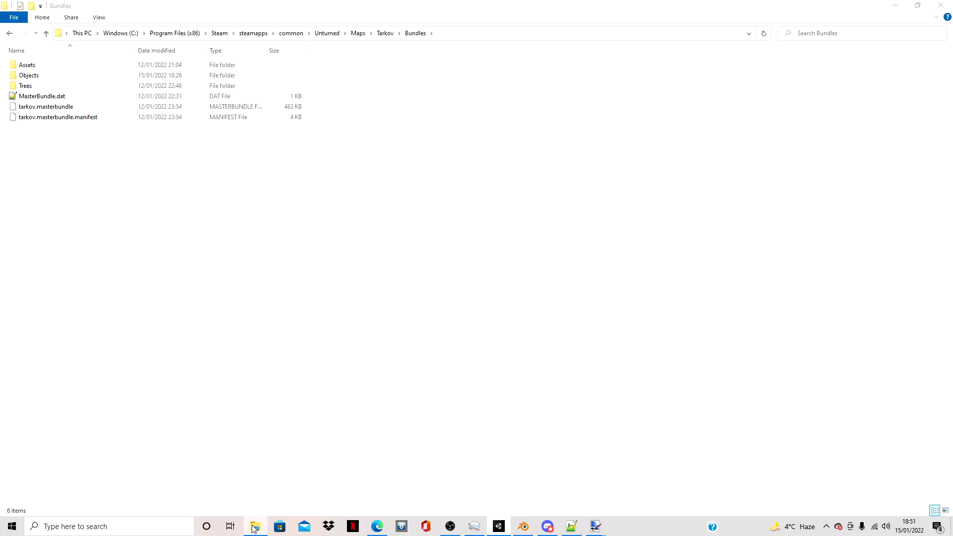
double_click(64, 77)
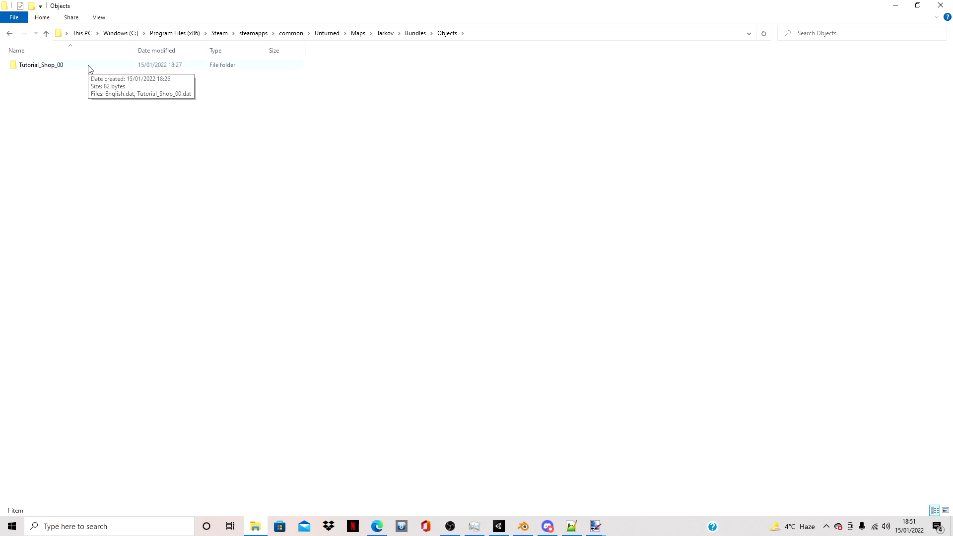
double_click(91, 66)
left_click(95, 77)
key("ctrl+a")
key("Delete")
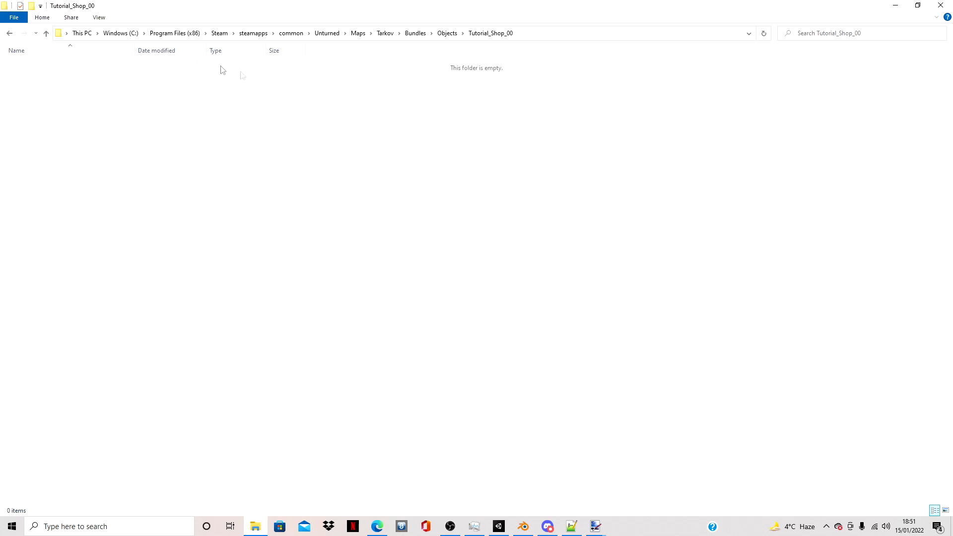
- Copy Apartment_0.dat and English.dat from Unturned's Bundles/Objects/Large/Buildings/Apartment_0 folder
left_click(327, 33)
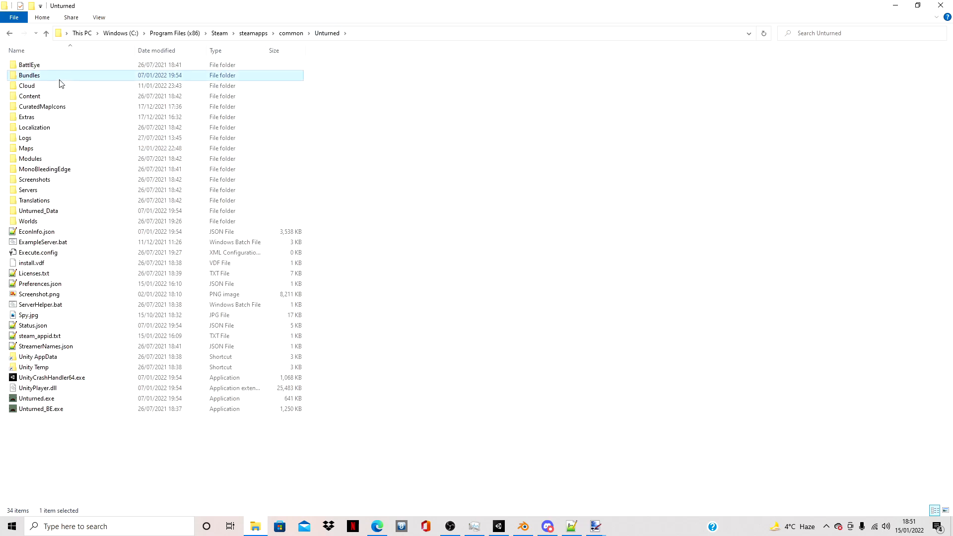
double_click(59, 77)
double_click(49, 140)
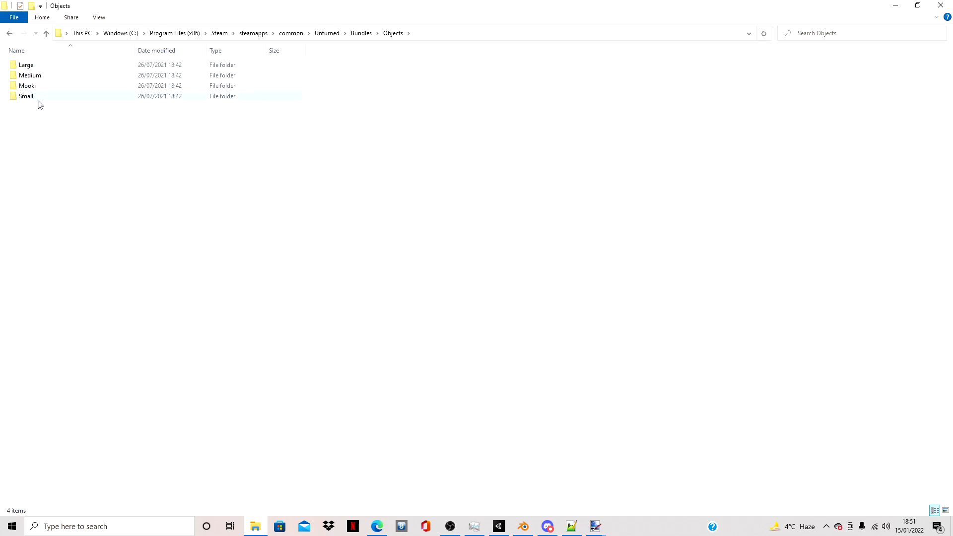
left_click(40, 69)
double_click(41, 69)
double_click(60, 69)
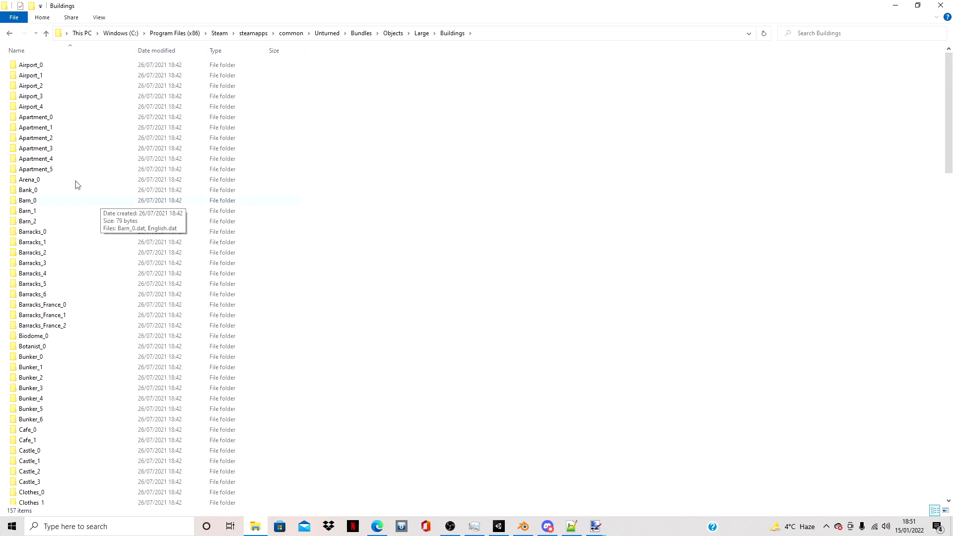
double_click(58, 119)
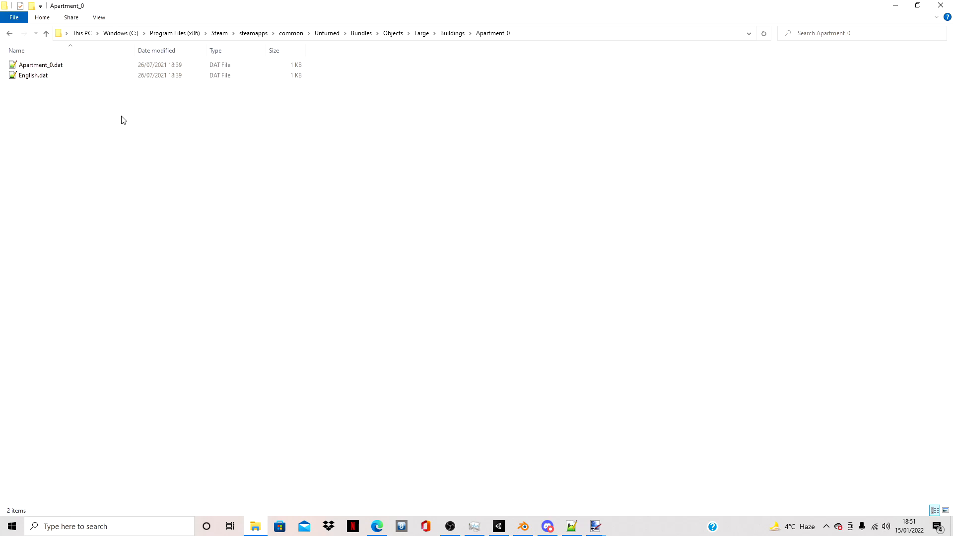
left_click(148, 66)
left_click(154, 76, "shift")
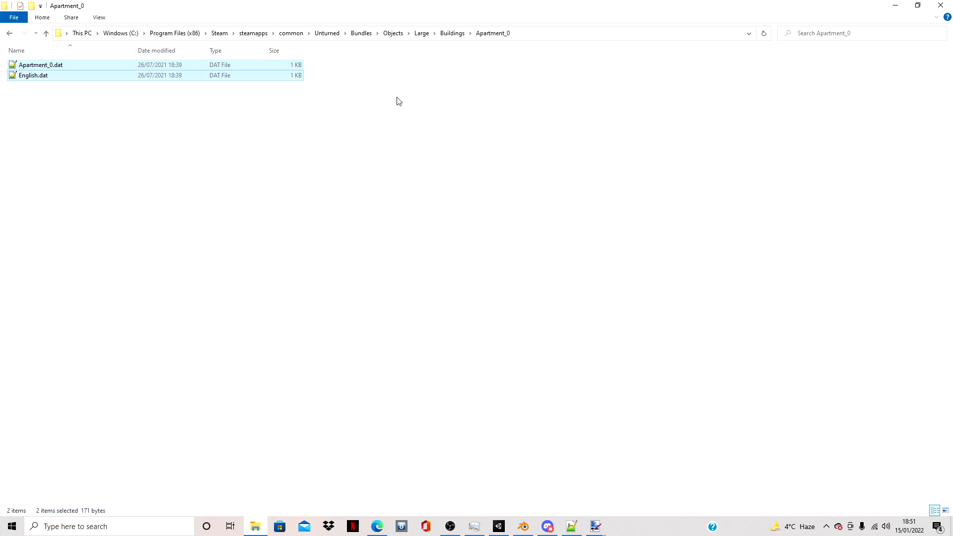
- Paste the two copied .dat files into the Tarkov map's Bundles/Objects/Tutorial_Shop_00 folder
left_click(327, 33)
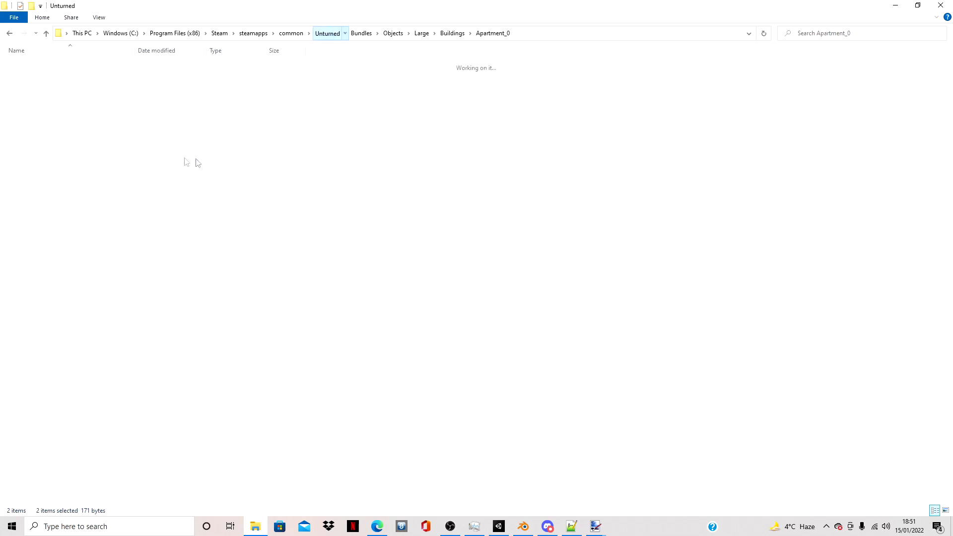
double_click(47, 147)
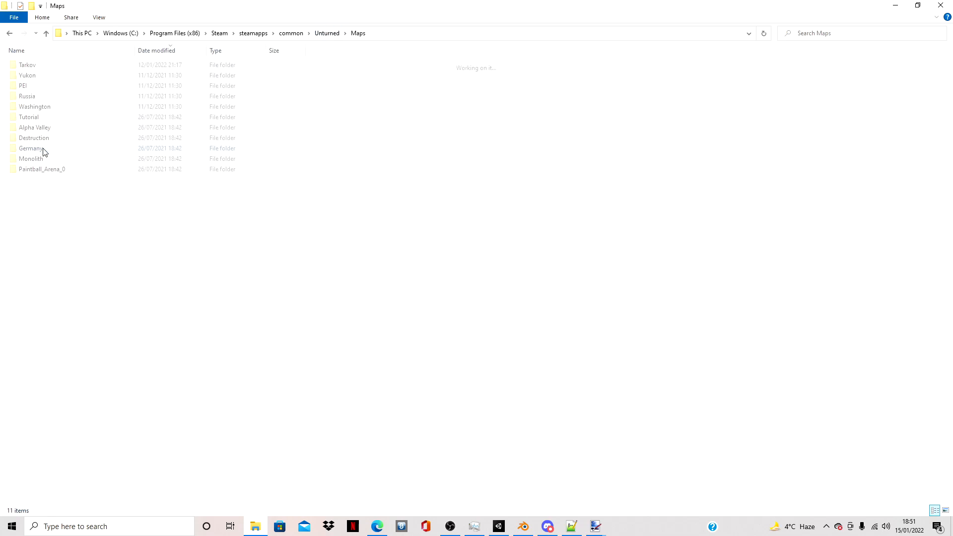
double_click(72, 68)
left_click(70, 69)
double_click(70, 69)
double_click(66, 76)
left_click(70, 68)
double_click(70, 68)
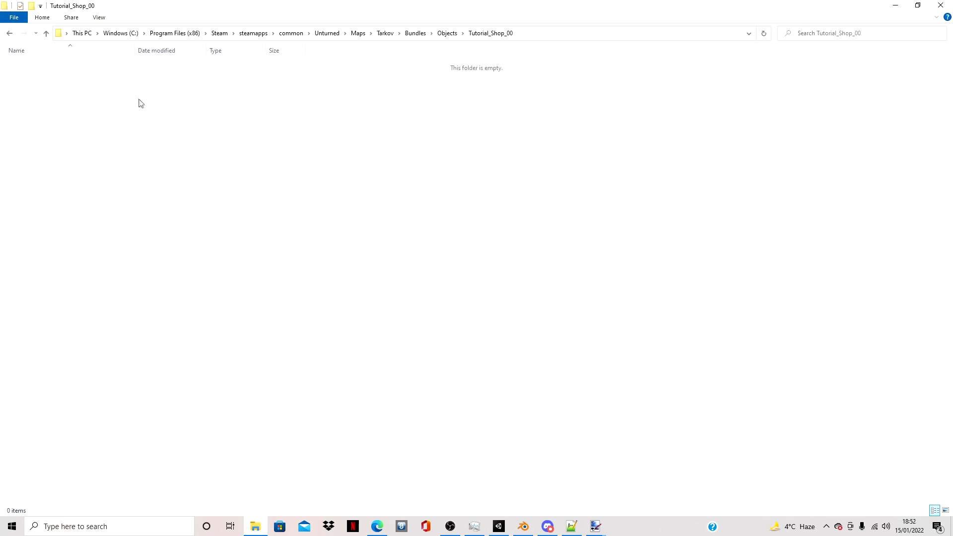
key("ctrl+v")
- Rename Apartment_0.dat as Tutorial_Shop_00.dat, matching the name of the object's folder in Unity
left_click(77, 67)
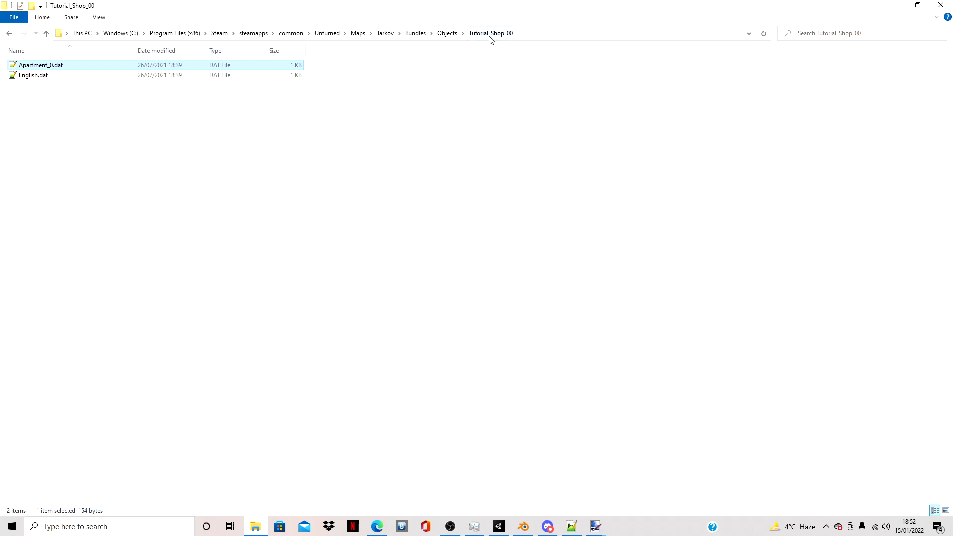
left_click(499, 526)
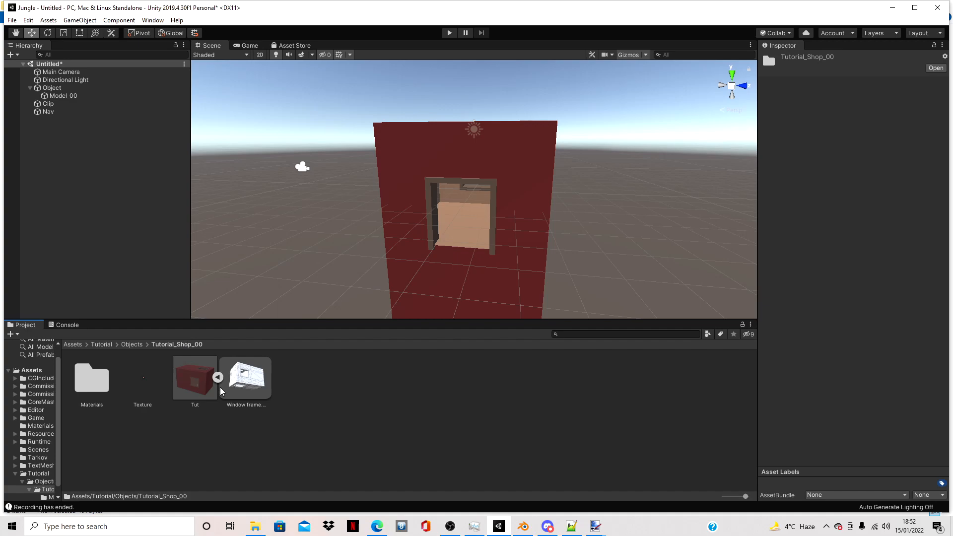
left_click(255, 527)
left_click(219, 68)
key("F2")
key("BackSpace")
type("Tutorial_SHOP")
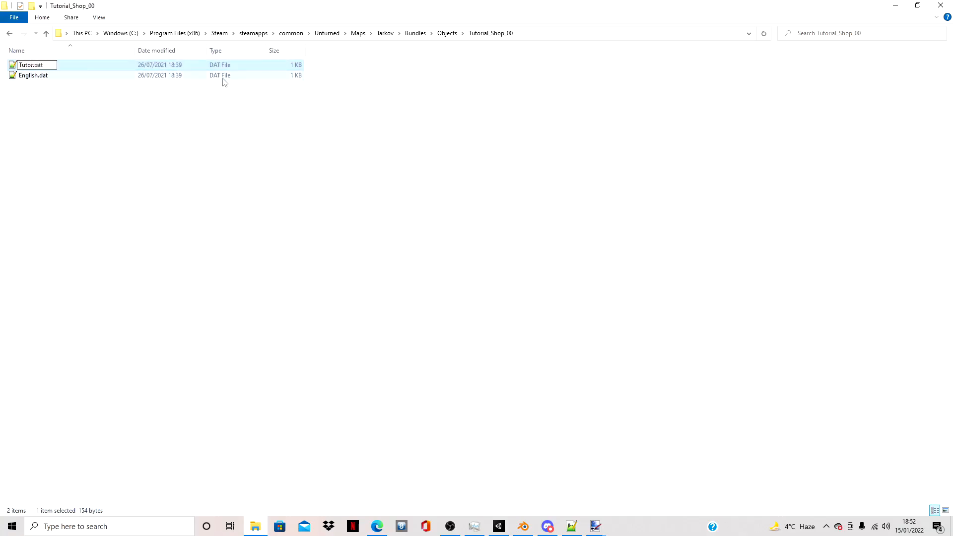
key("BackSpace")
key("BackSpace")
key("BackSpace")
type("hop_00")
key("Return")
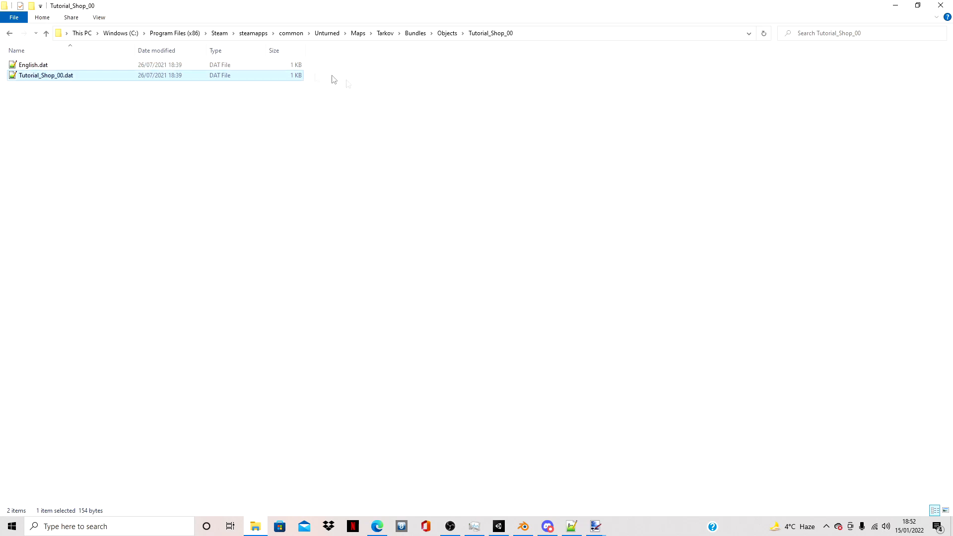
- Open Tutorial_Shop_00.dat in Notepad++, reload it from disk and remove its three LOD lines
double_click(79, 76)
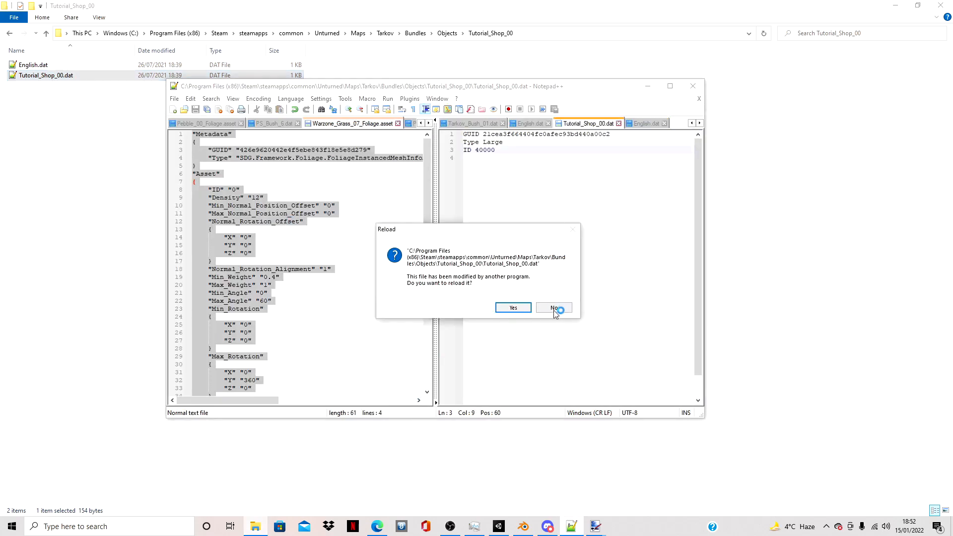
left_click(528, 307)
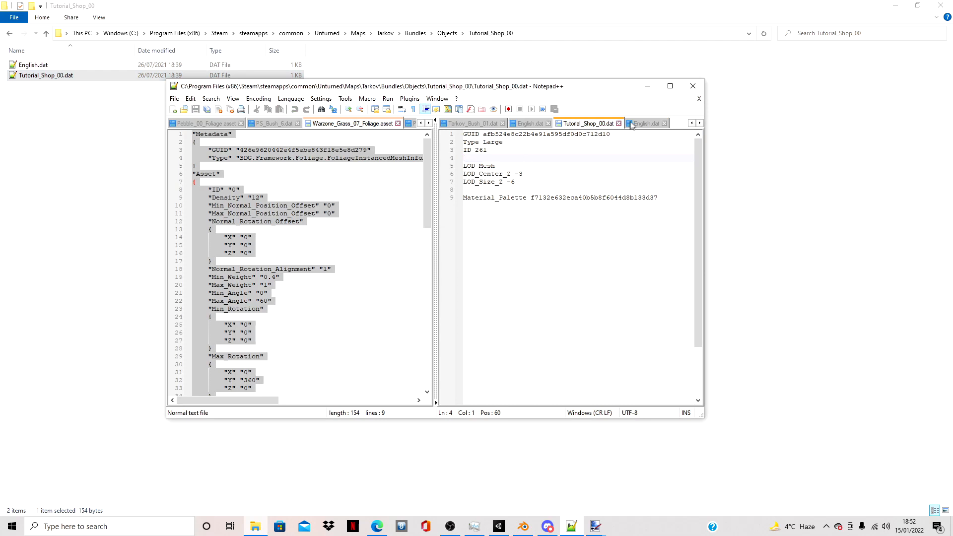
left_click(540, 137)
left_click_drag(489, 150, 471, 150)
left_click_drag(660, 197, 423, 164)
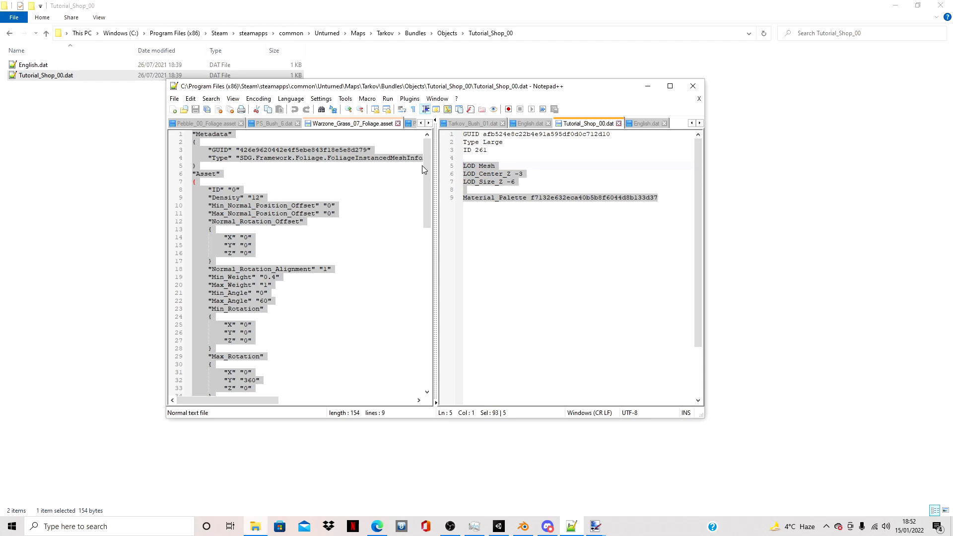
left_click_drag(518, 182, 445, 159)
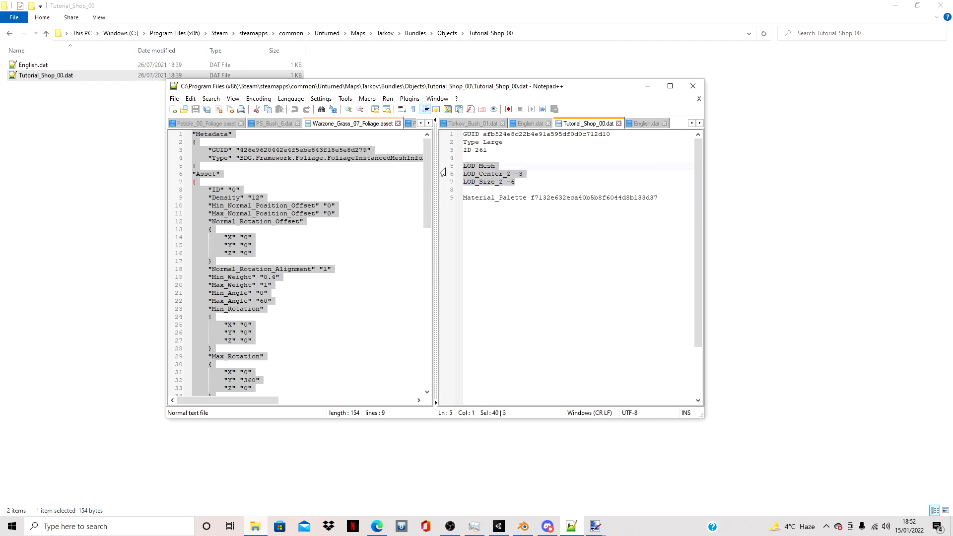
key("Return")
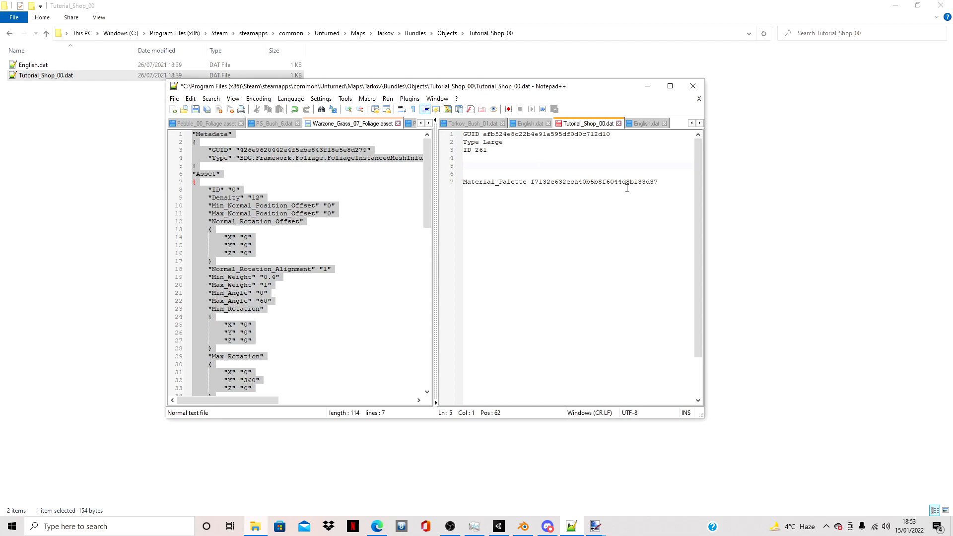
- Delete the Material_Palette line and a leftover blank line from Tutorial_Shop_00.dat
left_click_drag(664, 183, 397, 183)
key("BackSpace")
key("BackSpace")
key("BackSpace")
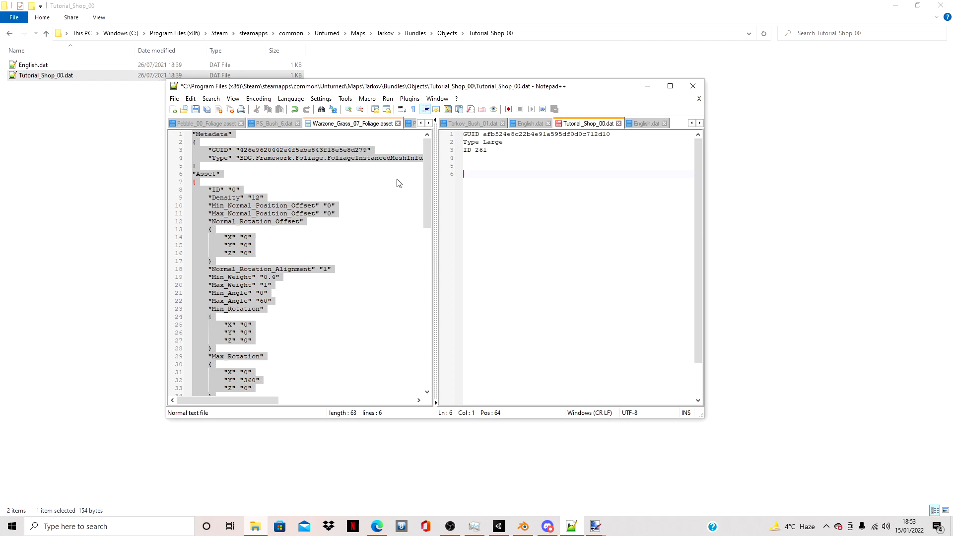
- Clear the ID and GUID values in Tutorial_Shop_00.dat, keeping the Type Large line
left_click_drag(462, 134, 503, 149)
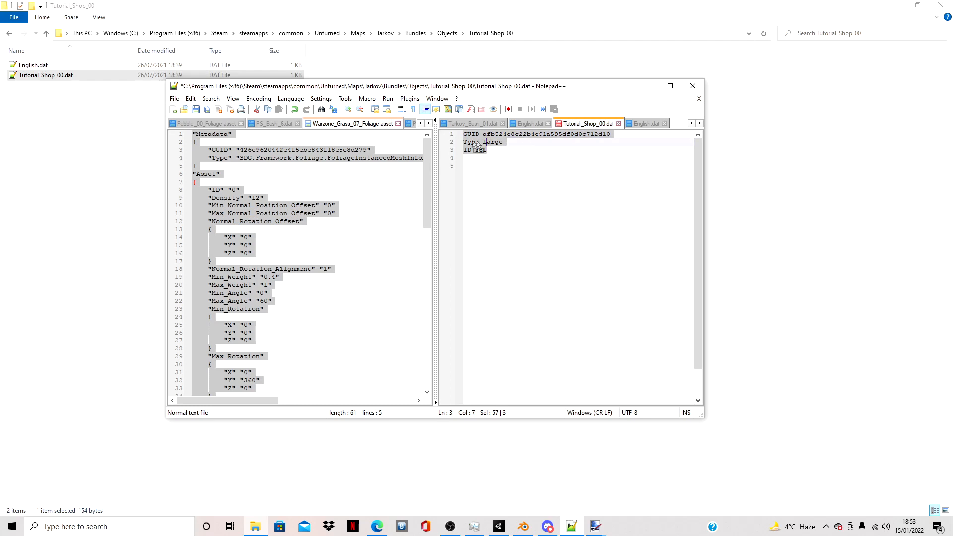
left_click(527, 142)
left_click_drag(620, 134, 479, 150)
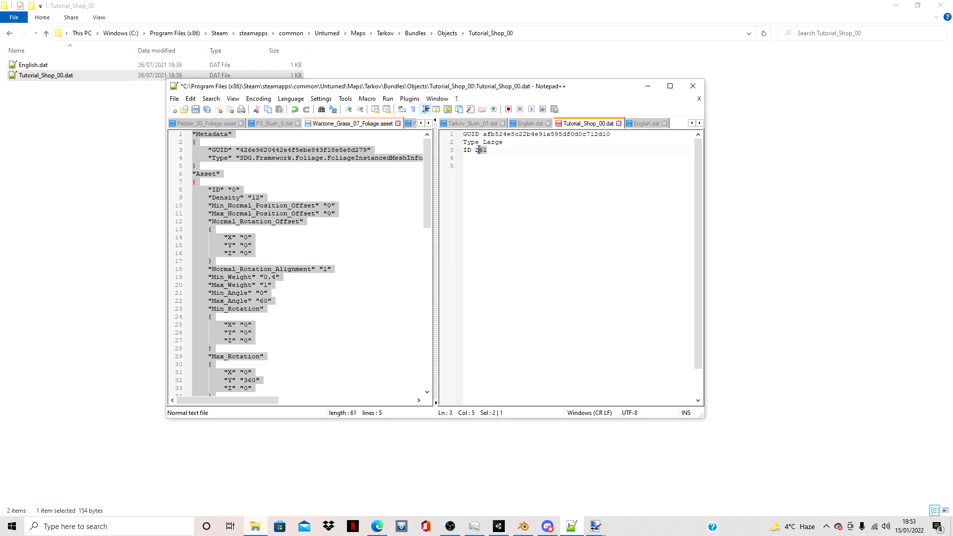
key("BackSpace")
key("BackSpace")
left_click_drag(612, 134, 482, 134)
key("BackSpace")
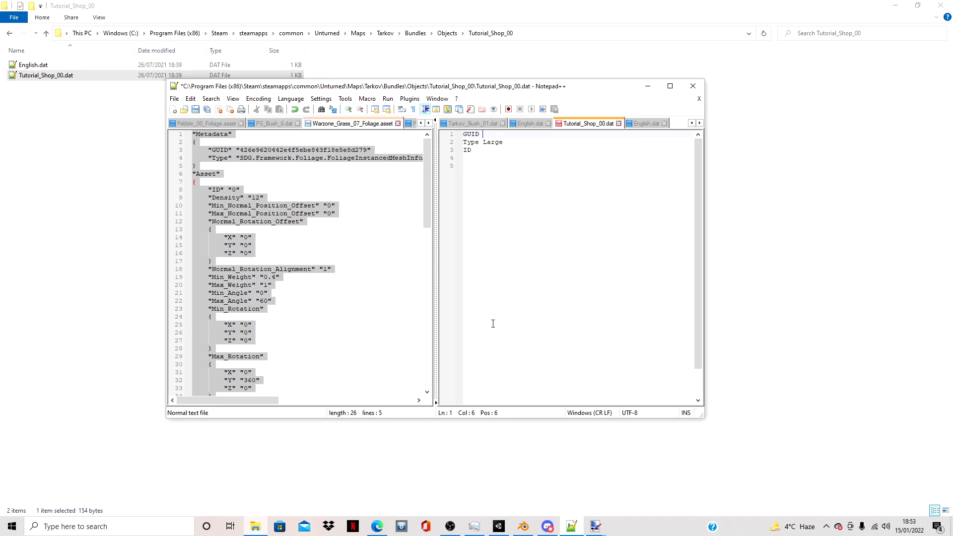
- Switch to Microsoft Edge, generate one new GUID without hyphens, and paste it into the GUID line of Tutorial_Shop_00.dat in Notepad++
left_click(377, 526)
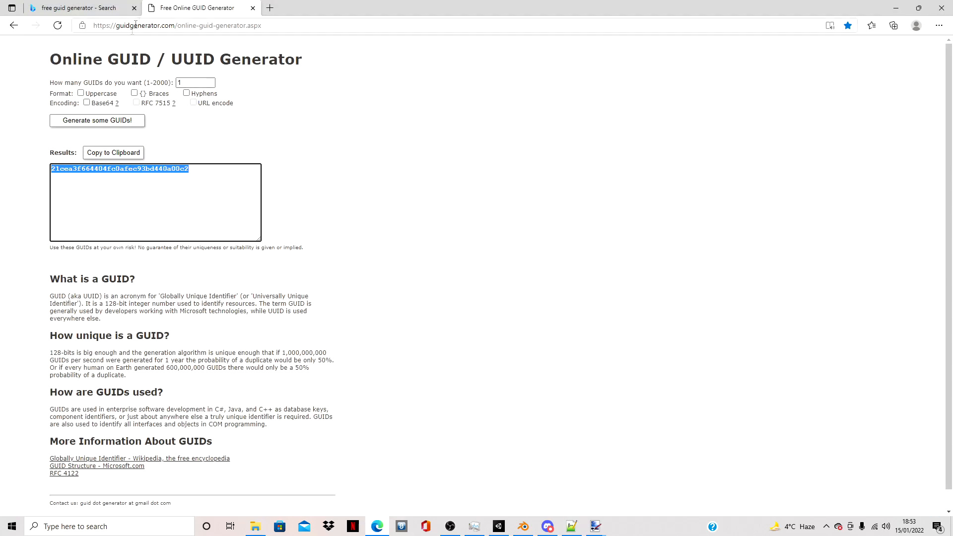
left_click(140, 122)
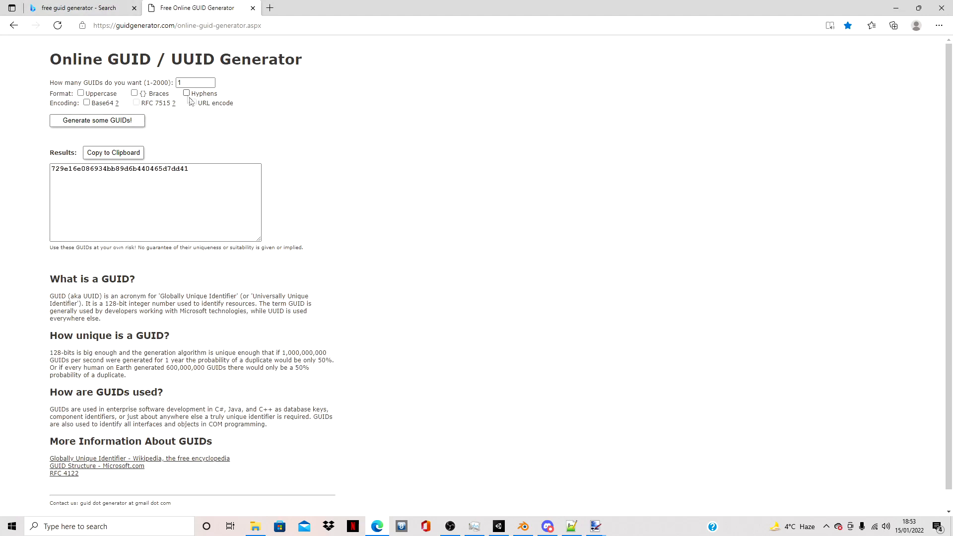
left_click(196, 169)
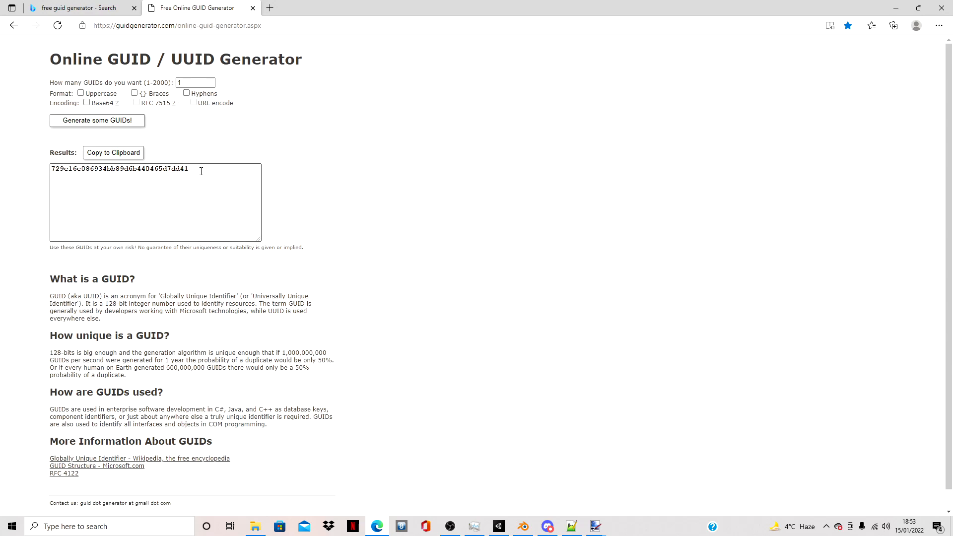
key("ctrl+a")
key("ctrl+c")
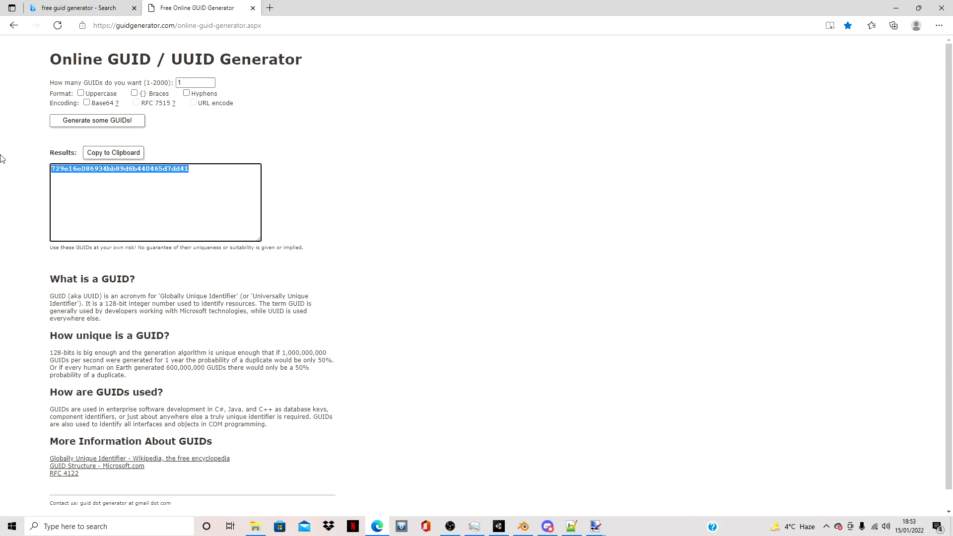
left_click(572, 526)
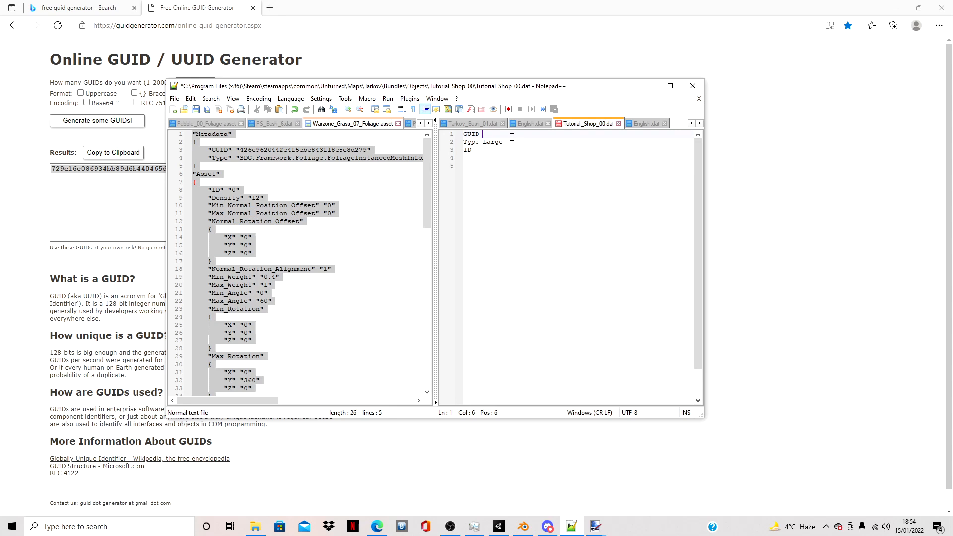
key("ctrl+v")
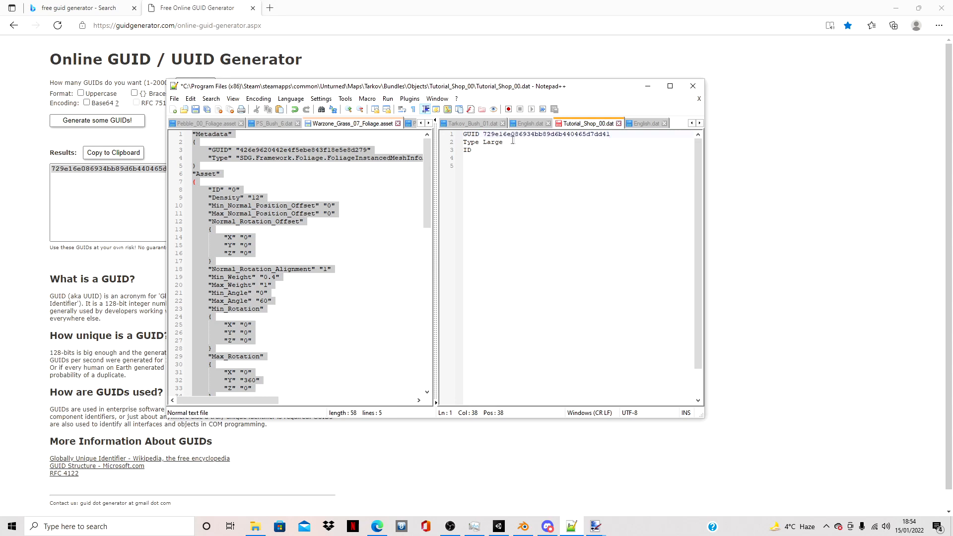
- Set the ID in Tutorial_Shop_00.dat to 40000 and save the file
left_click(491, 151)
type("40000")
key("ctrl+s")
left_click(174, 99)
left_click(174, 102)
left_click(173, 102)
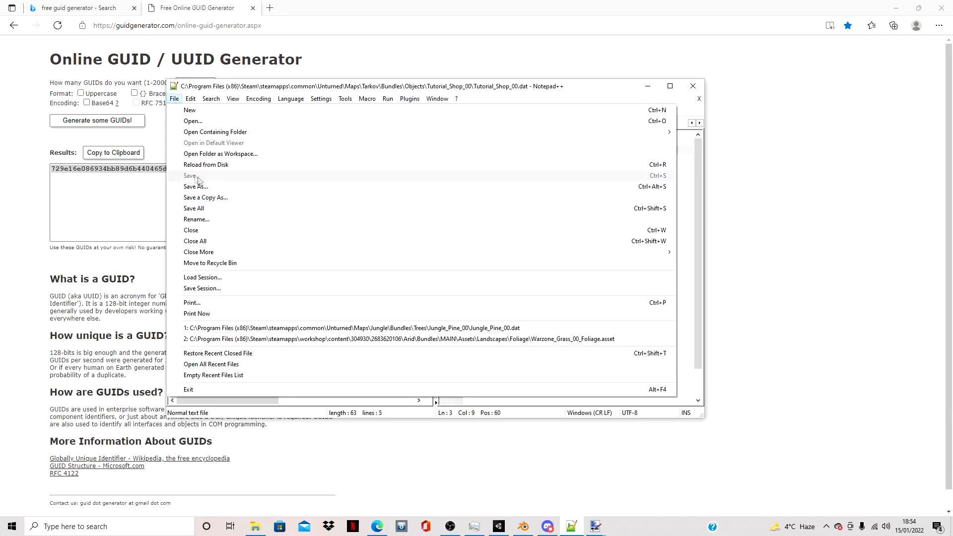
- Open English.dat from the Tutorial_Shop_00 folder, reload it from disk, set its Name to Tutorial Shop #1 and save it
left_click(256, 530)
double_click(136, 66)
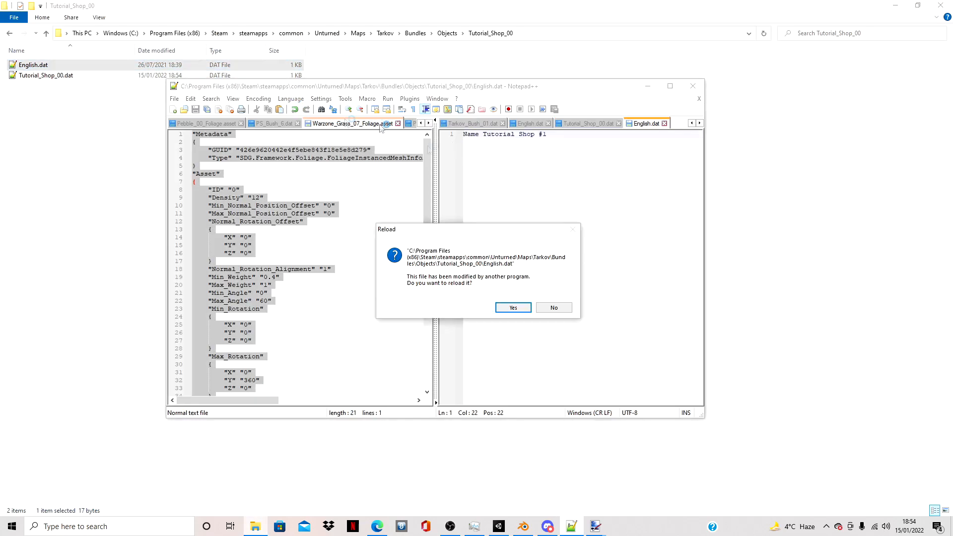
left_click(512, 308)
left_click_drag(530, 134, 487, 137)
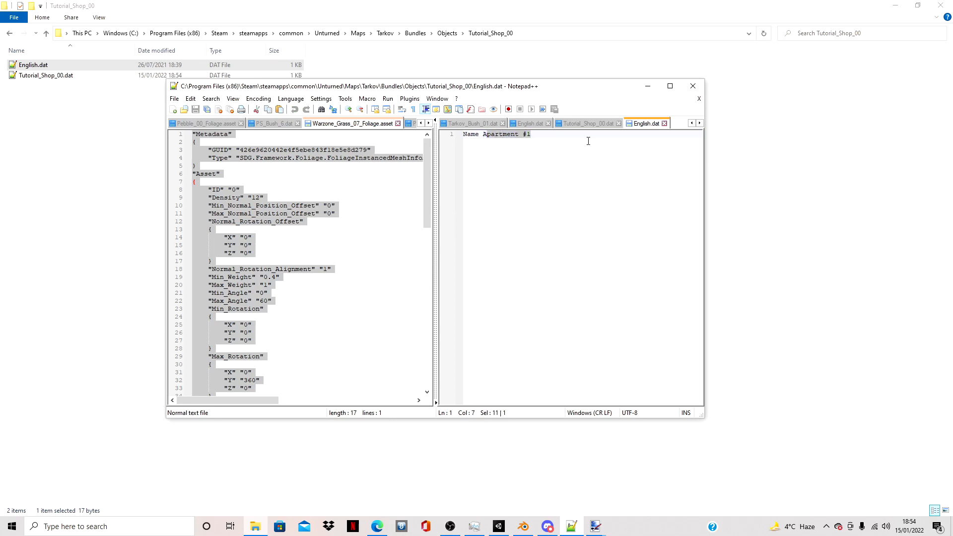
key("BackSpace")
key("BackSpace")
type("Tutrorial")
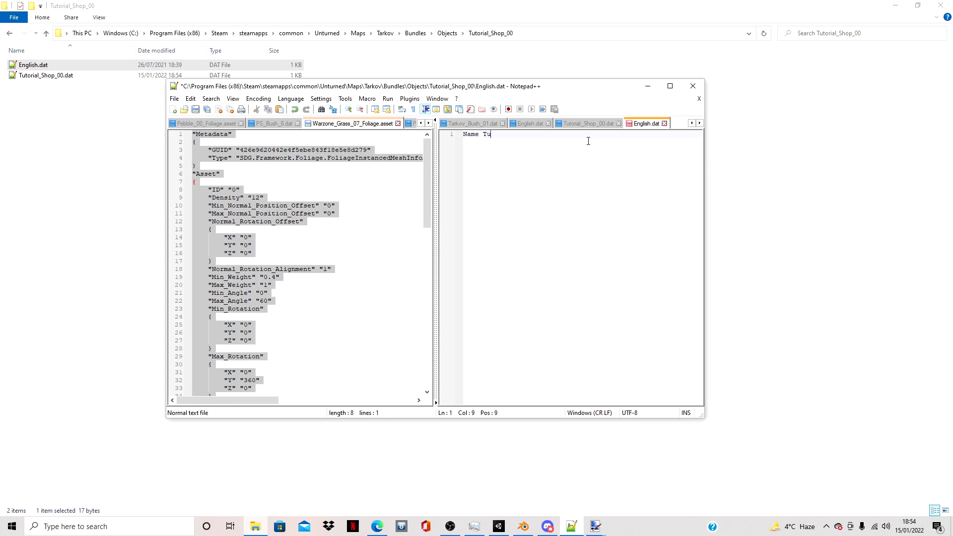
key("BackSpace")
key("BackSpace")
key("BackSpace")
key("BackSpace")
key("BackSpace")
key("BackSpace")
type("orial Shop #1")
key("ctrl+s")
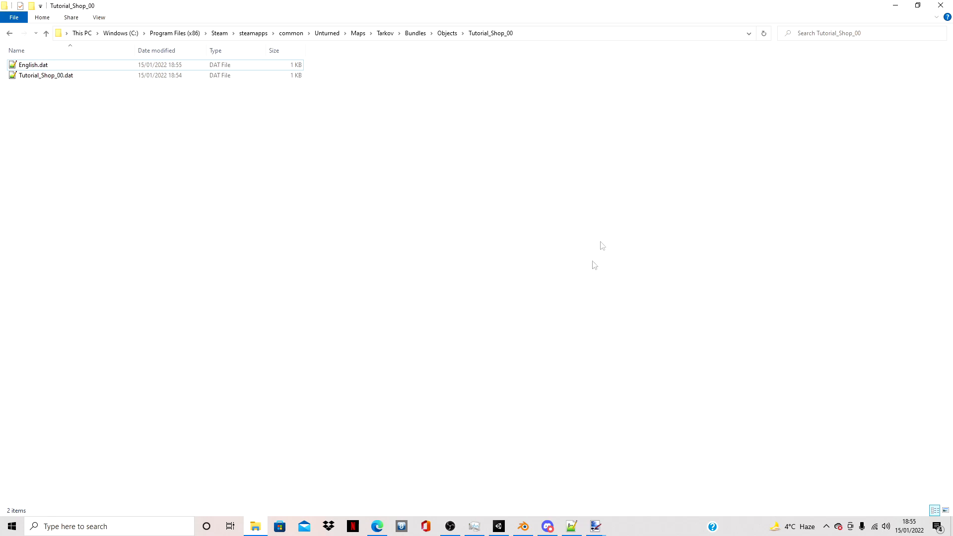
- Switch to Unity and move the Tut model and the Texture in Tutorial_Shop_00 into its Materials folder
left_click(496, 527)
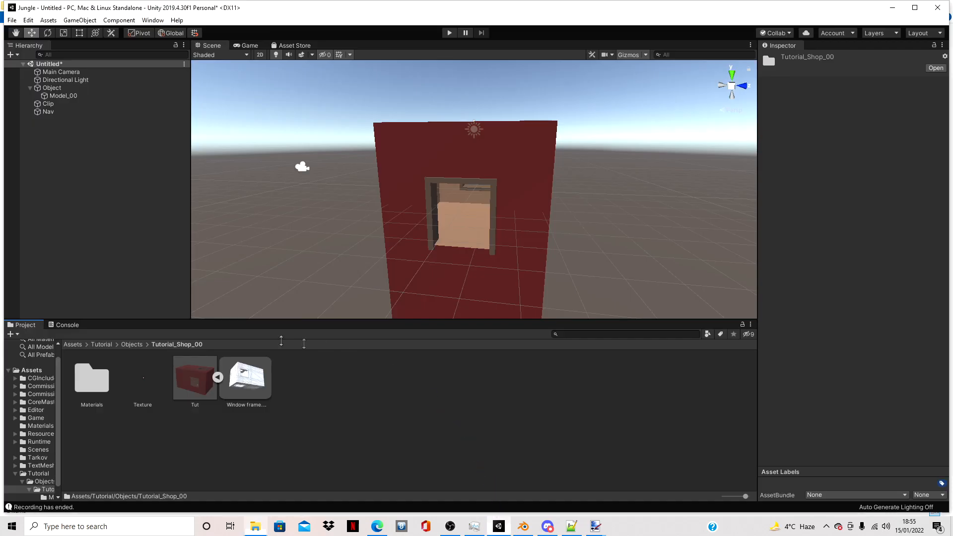
left_click(217, 378)
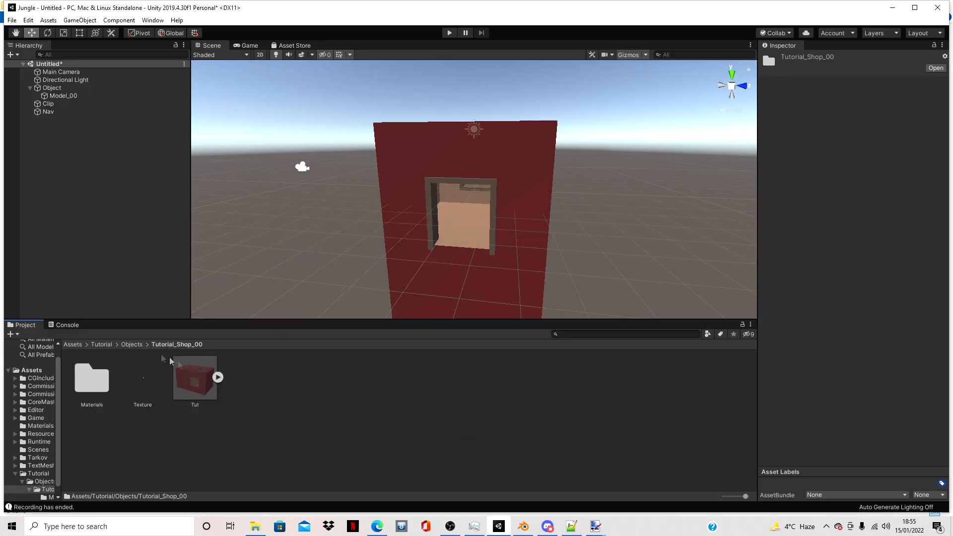
left_click(134, 344)
double_click(102, 381)
left_click_drag(198, 382, 92, 387)
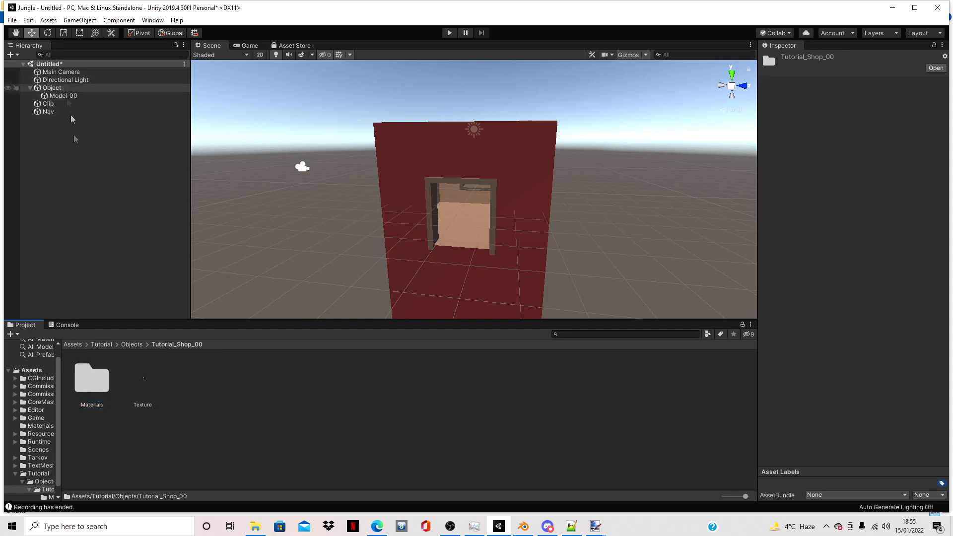
left_click_drag(148, 377, 90, 377)
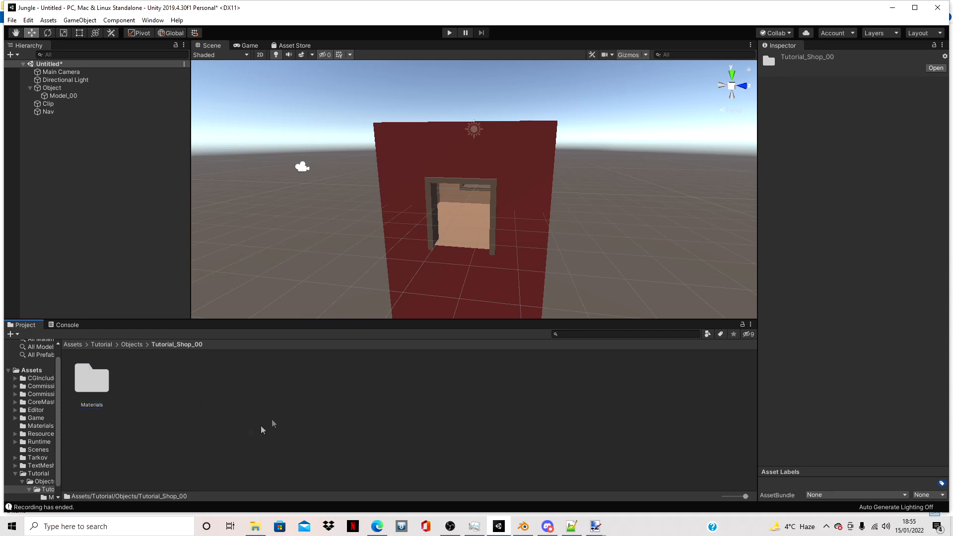
- Create prefabs of the scene's Object, Clip and Nav in the Tutorial_Shop_00 project folder
left_click(54, 88)
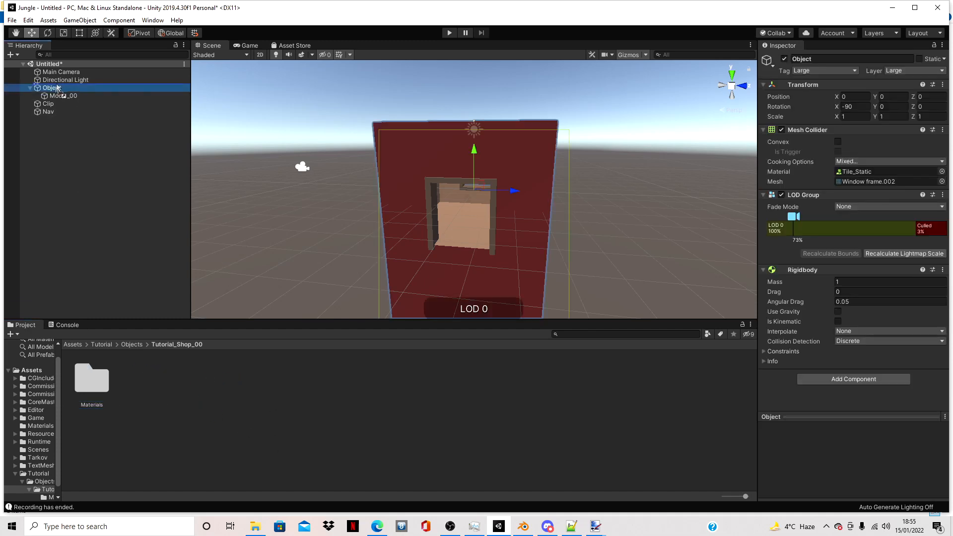
left_click(50, 105)
left_click_drag(50, 105, 213, 388)
left_click_drag(48, 112, 349, 419)
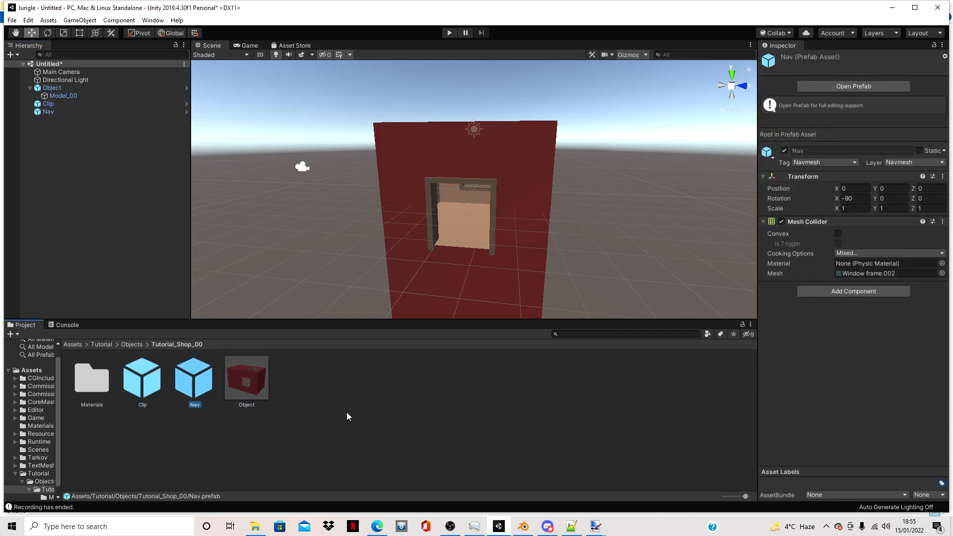
left_click(152, 383)
left_click(299, 408)
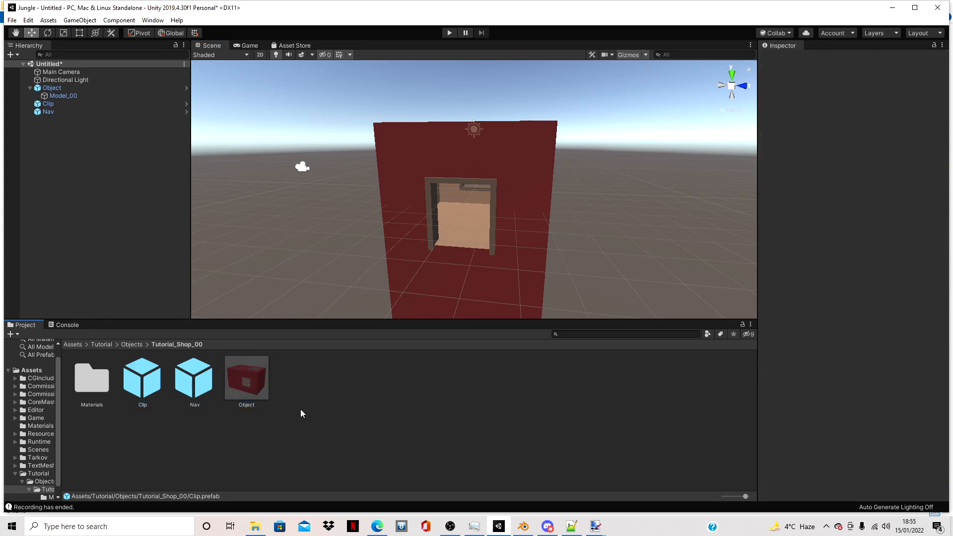
- Select the Tutorial_Shop_00 folder in Objects and grab its assets with the Unturned Bundle Tool
left_click(131, 344)
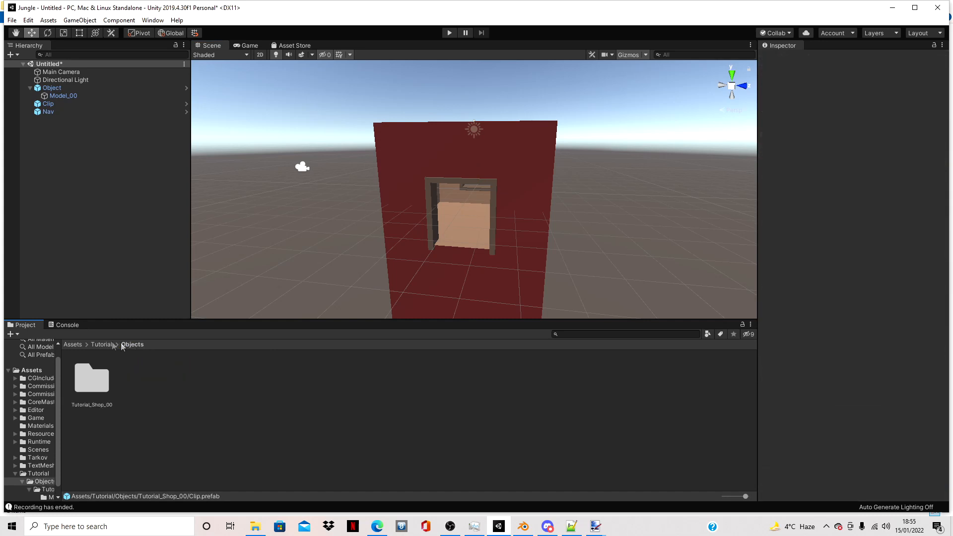
left_click(91, 397)
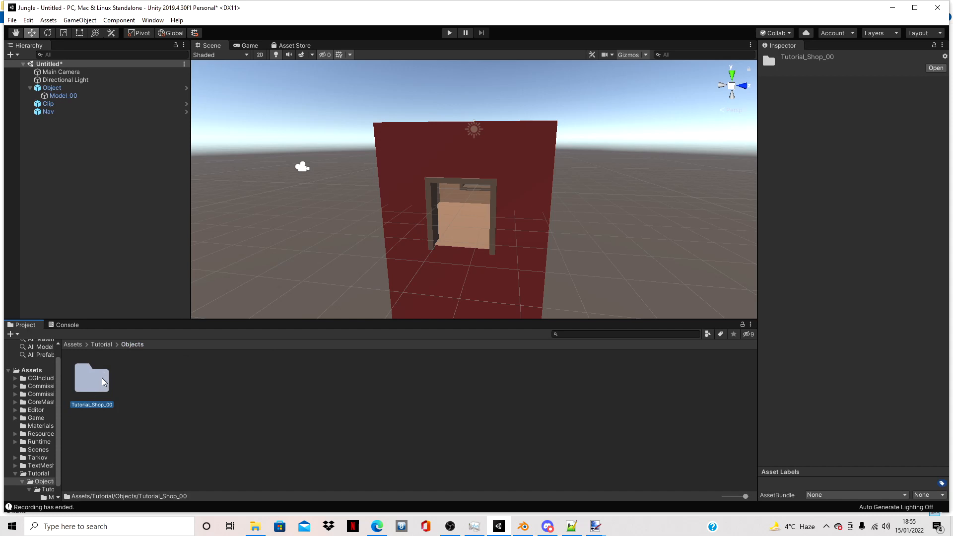
left_click(157, 21)
mouse_move(182, 87)
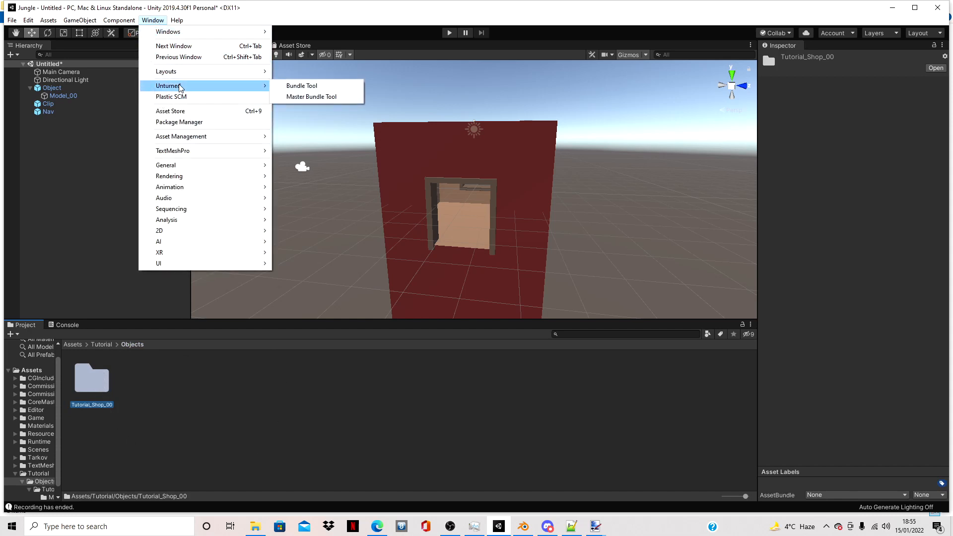
left_click(282, 85)
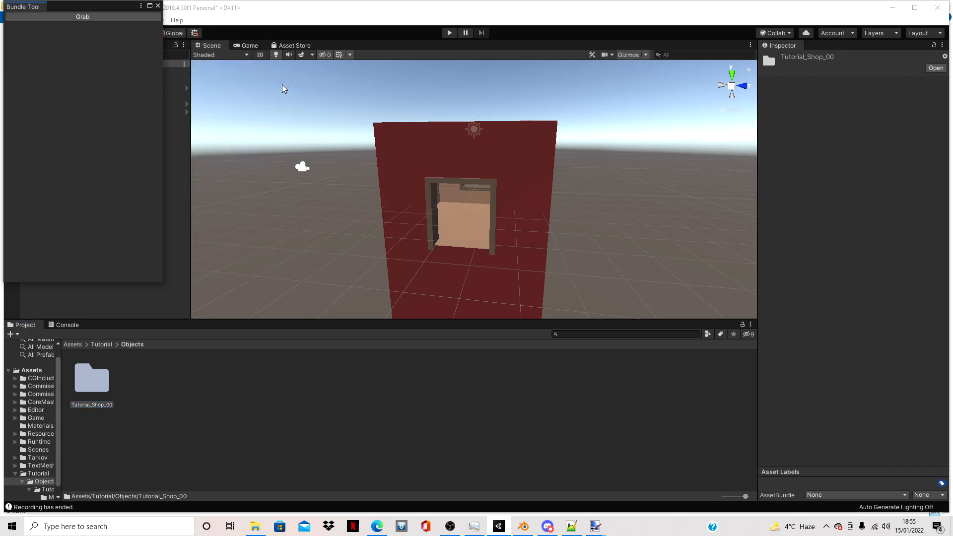
left_click(102, 18)
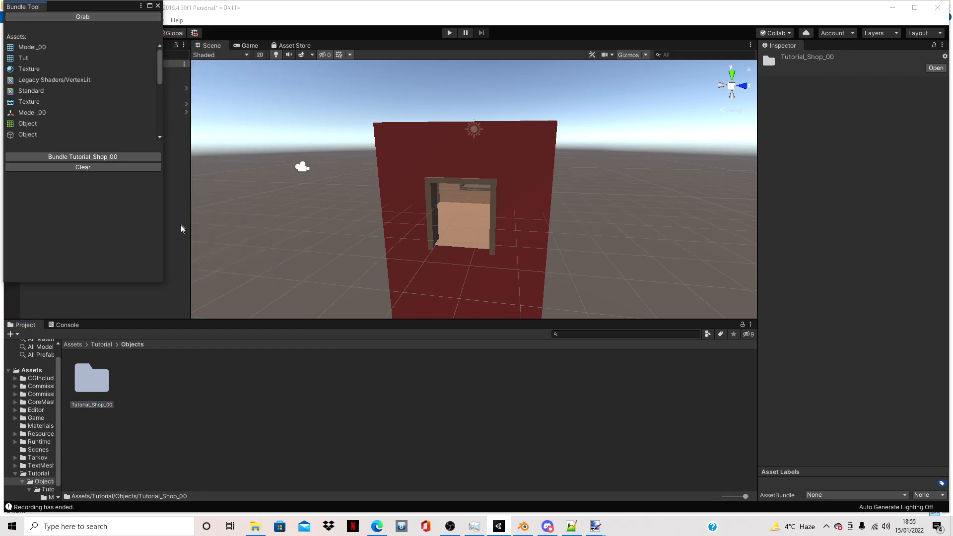
- Bundle Tutorial_Shop_00 and save it as Tutorial_Shop_00.unity3d in the Tarkov map's Bundles/Objects/Tutorial_Shop_00 folder
left_click(110, 158)
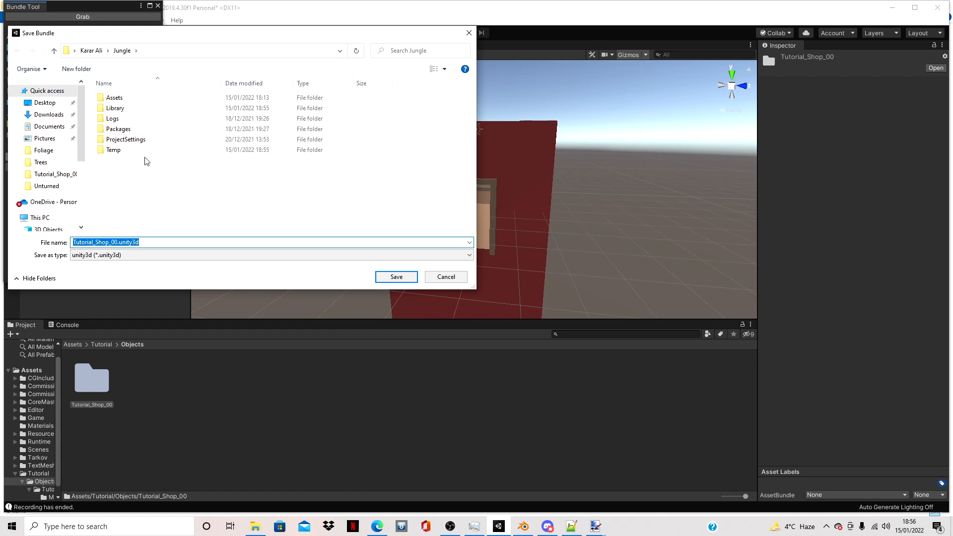
left_click(49, 174)
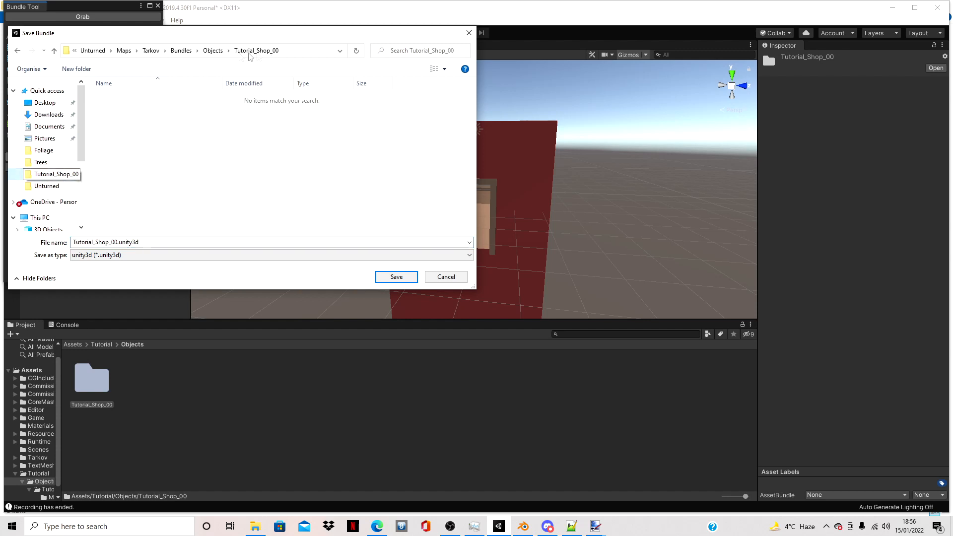
left_click(214, 50)
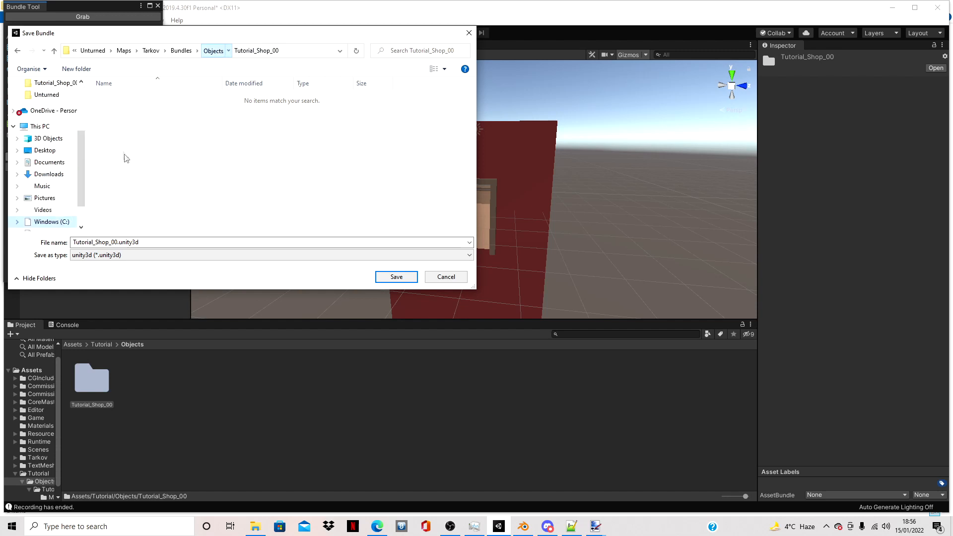
left_click(256, 50)
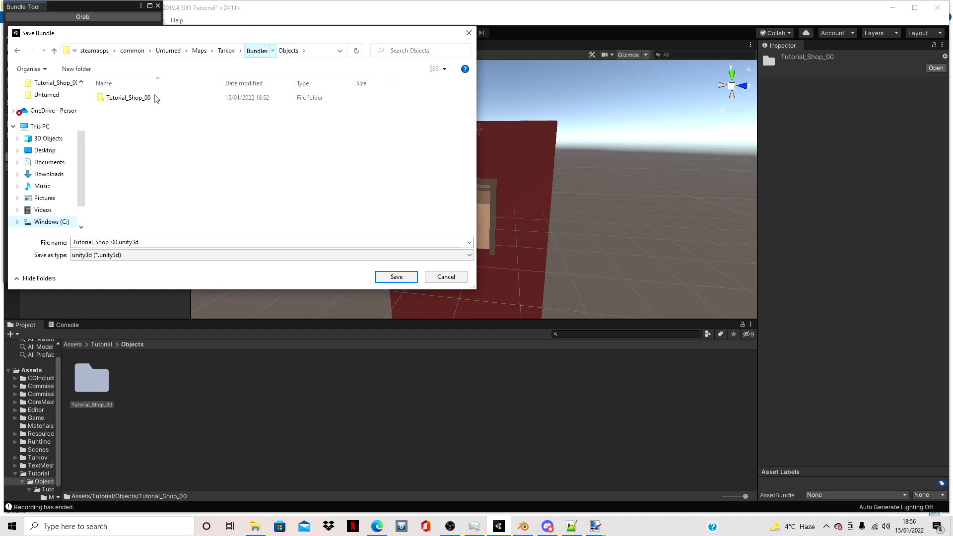
double_click(142, 107)
double_click(142, 98)
left_click(397, 277)
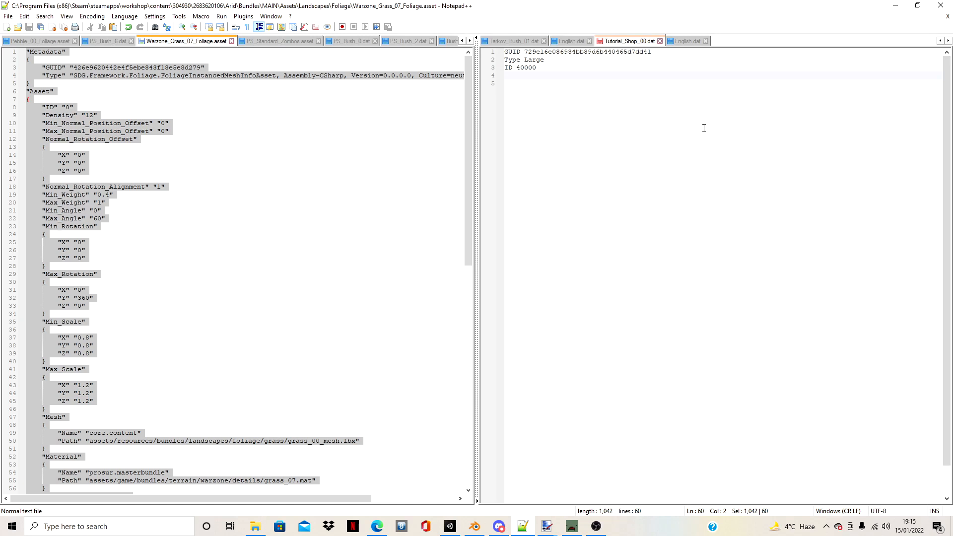
- Paste the copied text on a new line below the ID line in Tutorial_Shop_00.dat in Notepad++
left_click(655, 78)
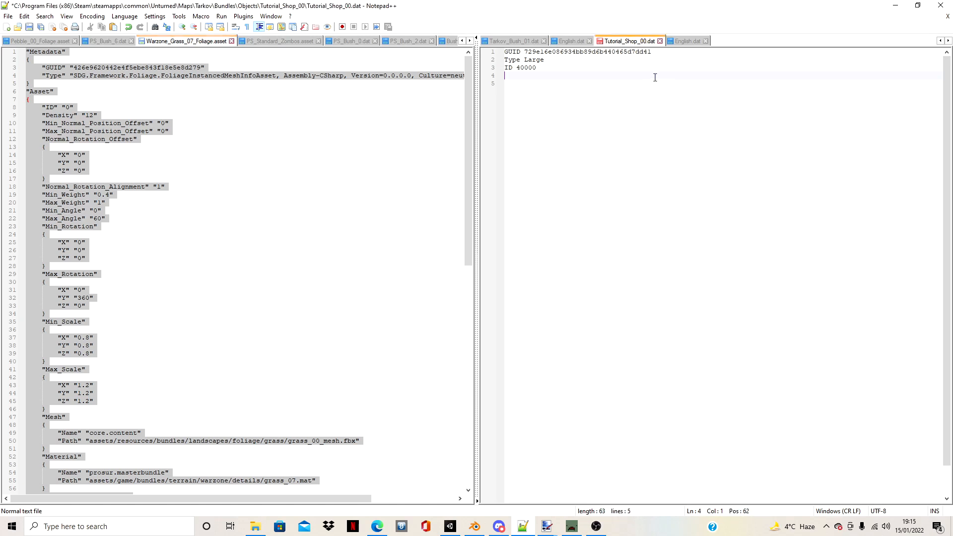
key("Return")
type("Exclude_From_Master_Bundle")
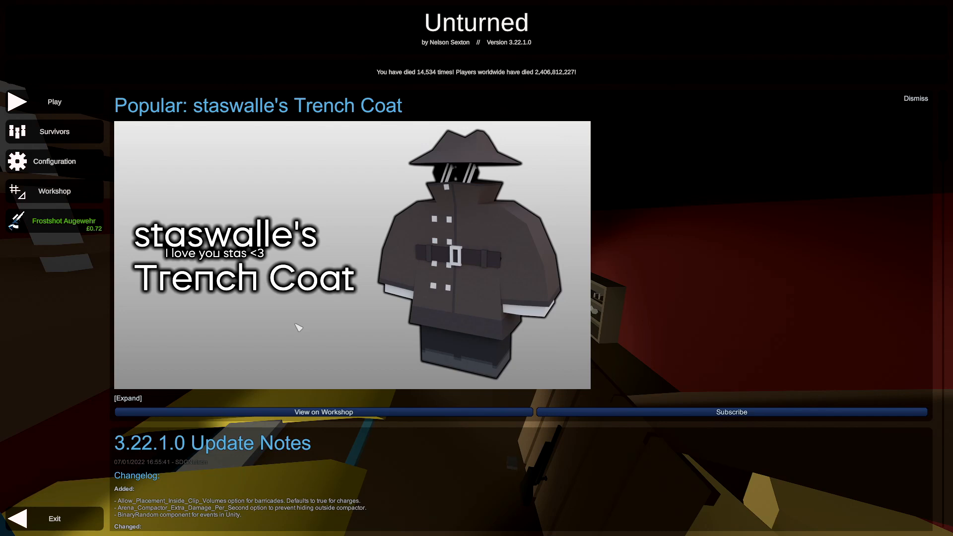
- Switch to Unturned and open the workshop error logs to check for problems with the new object
left_click(62, 192)
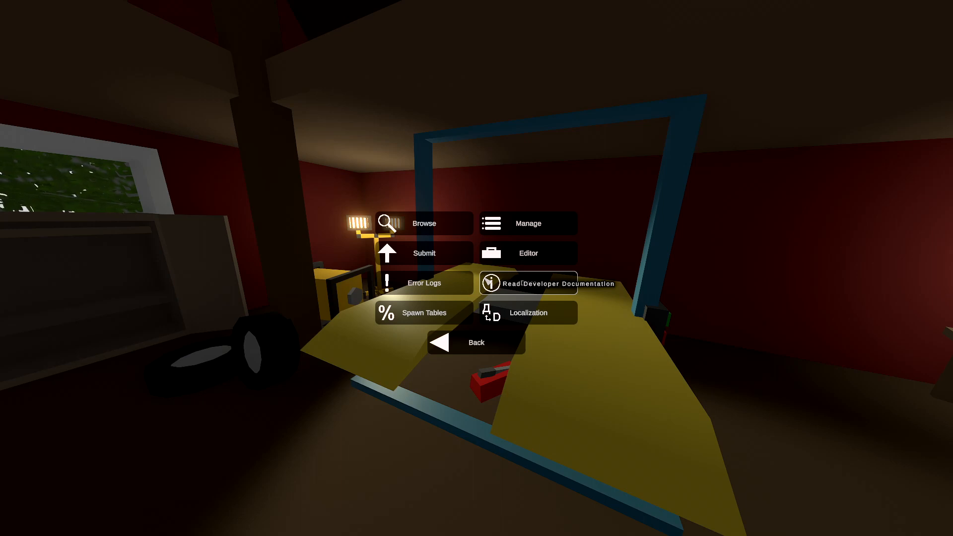
left_click(521, 256)
left_click(60, 530)
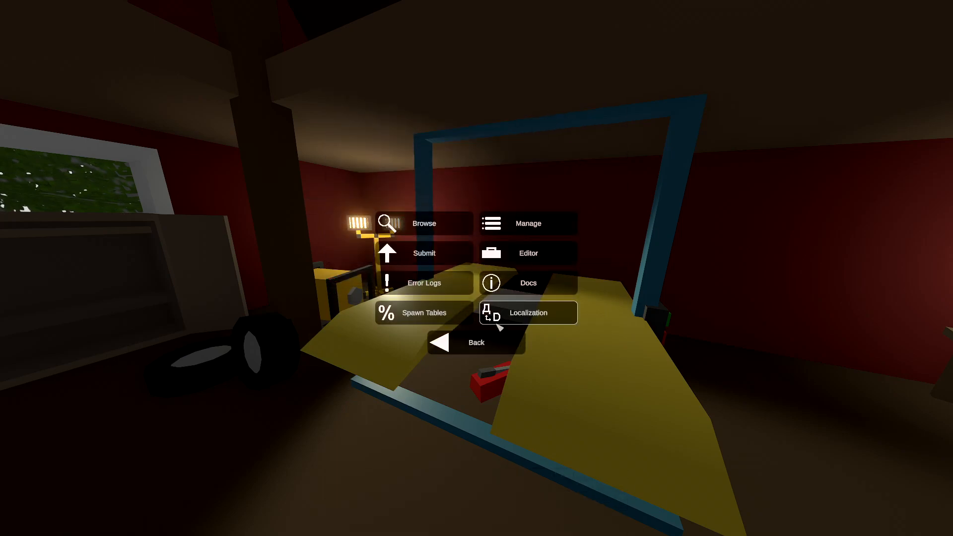
left_click(440, 282)
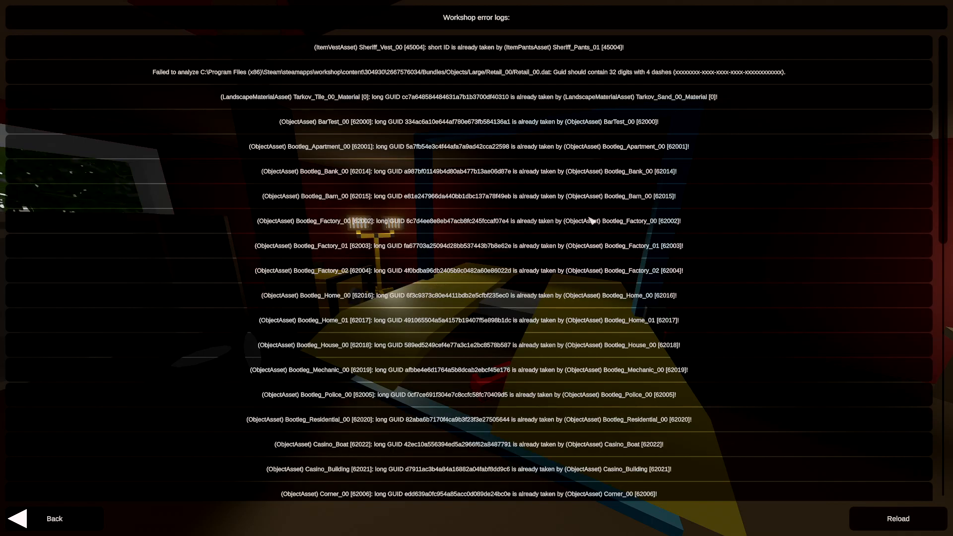